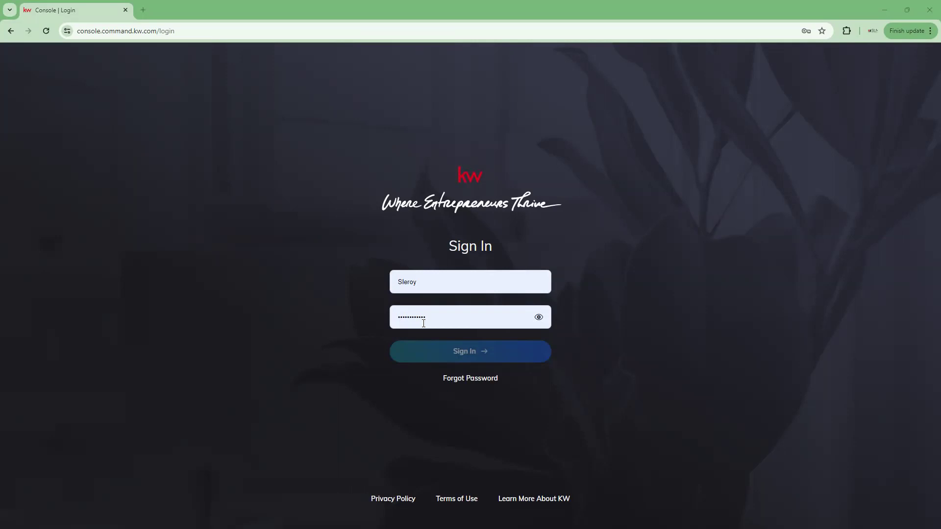
Submit the entered username and password to sign in to KW Command.
{"action": "key", "text": "Return"}
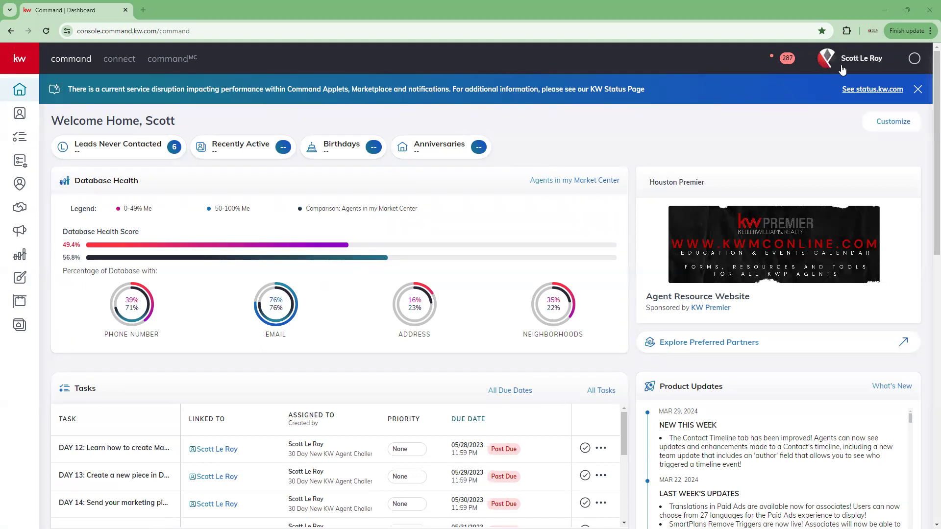
Go to account Settings from the profile menu at the top right.
{"action": "left_click", "coordinate": [865, 61]}
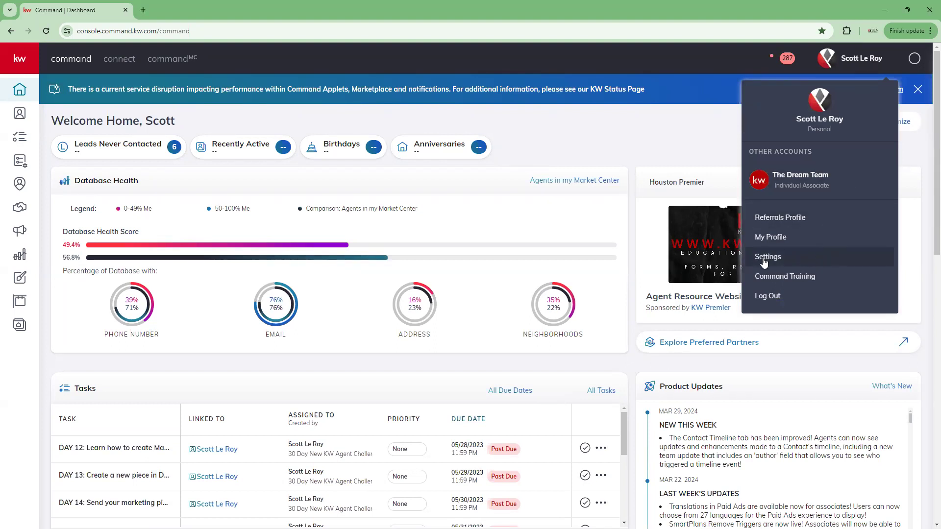
{"action": "left_click", "coordinate": [812, 259]}
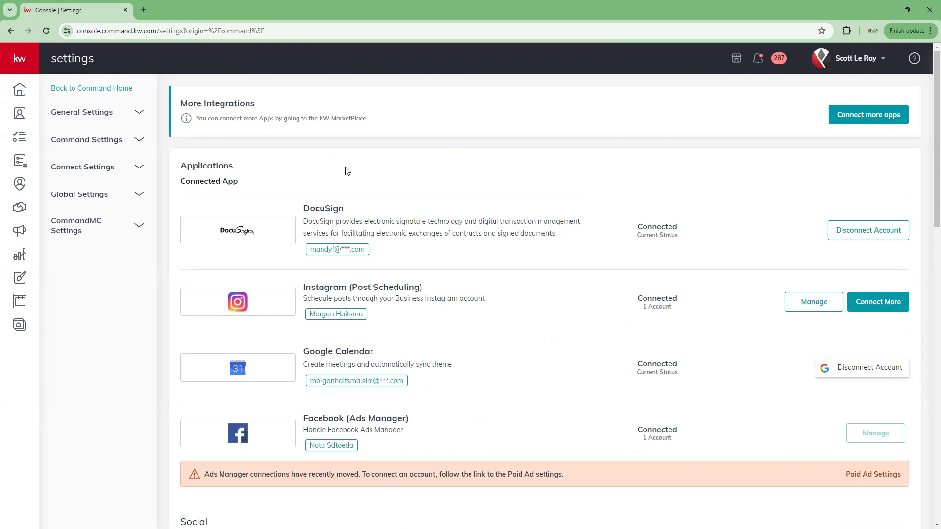
{"action": "scroll", "coordinate": [347, 170], "scroll_direction": "down", "scroll_amount": 1}
{"action": "scroll", "coordinate": [345, 167], "scroll_direction": "down", "scroll_amount": 3}
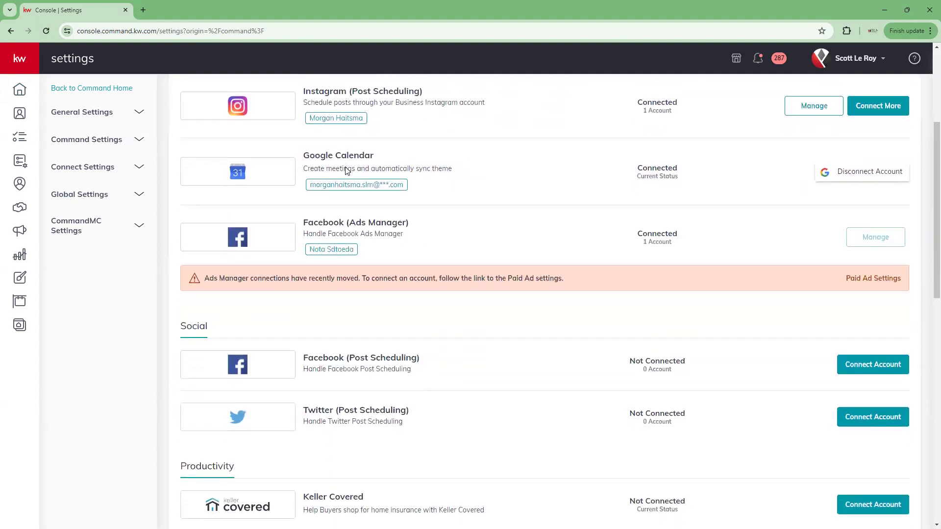
{"action": "scroll", "coordinate": [244, 141], "scroll_direction": "up", "scroll_amount": 2}
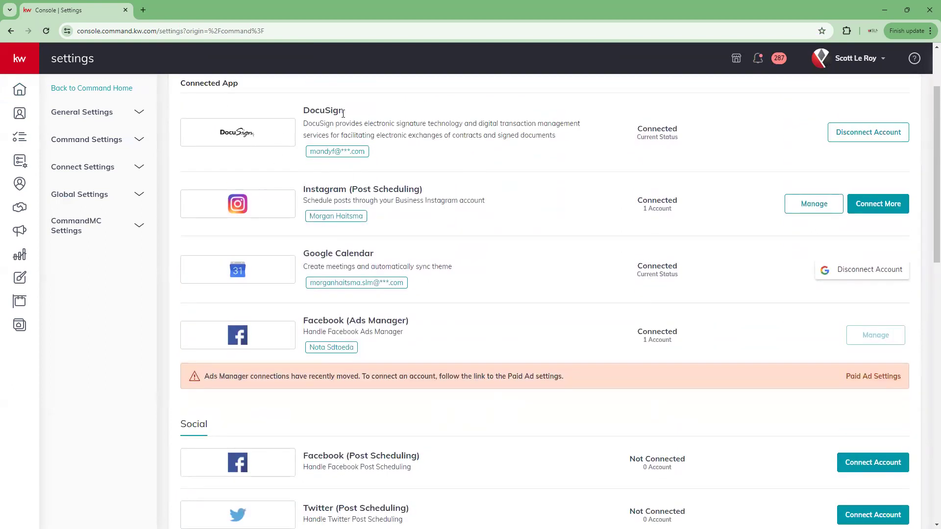
{"action": "left_click", "coordinate": [251, 202]}
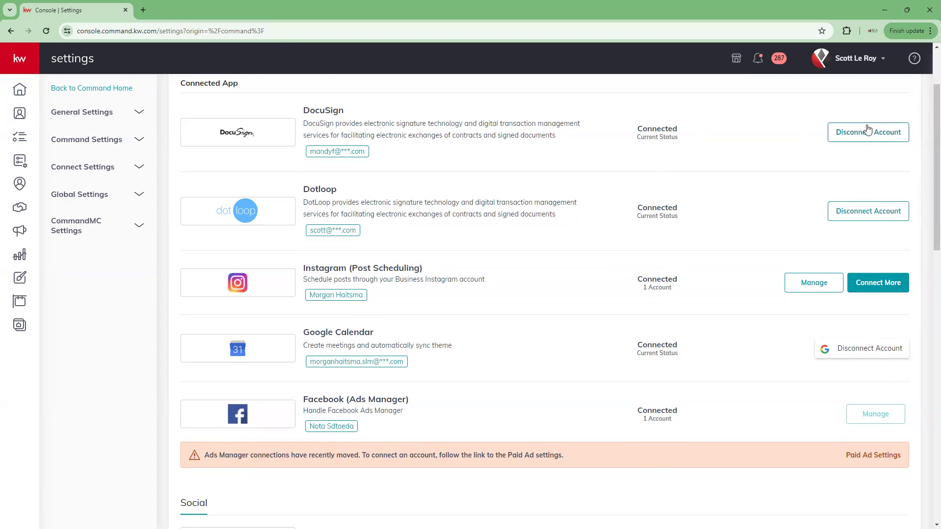
{"action": "scroll", "coordinate": [867, 128], "scroll_direction": "down", "scroll_amount": 2}
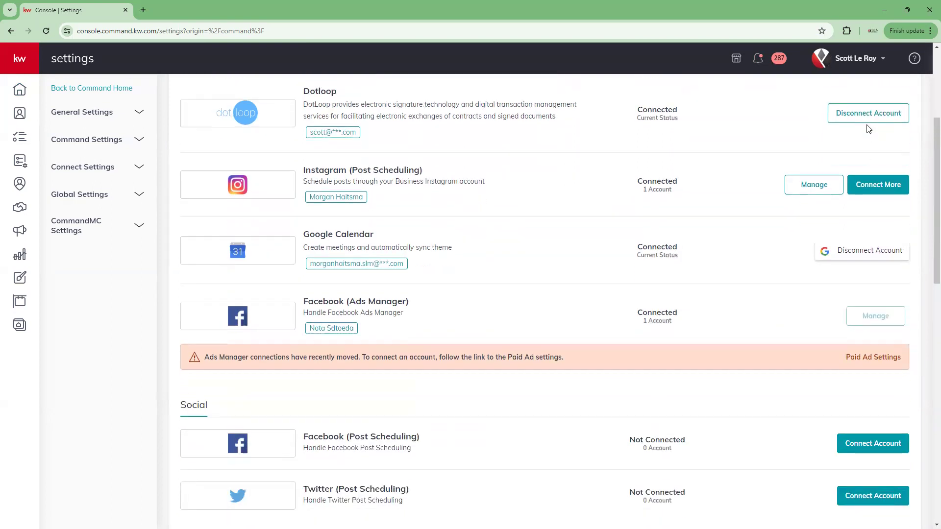
{"action": "scroll", "coordinate": [866, 130], "scroll_direction": "up", "scroll_amount": 3}
{"action": "scroll", "coordinate": [293, 227], "scroll_direction": "down", "scroll_amount": 1}
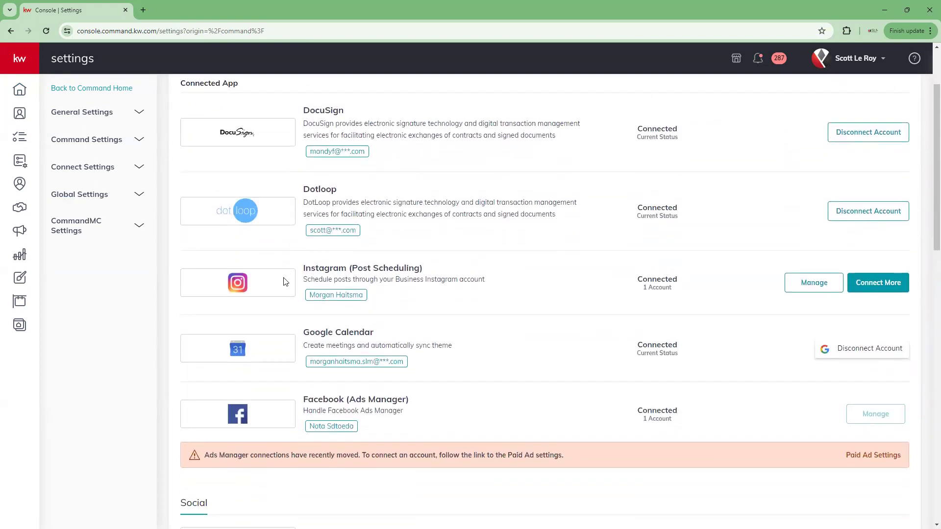
{"action": "scroll", "coordinate": [304, 274], "scroll_direction": "down", "scroll_amount": 2}
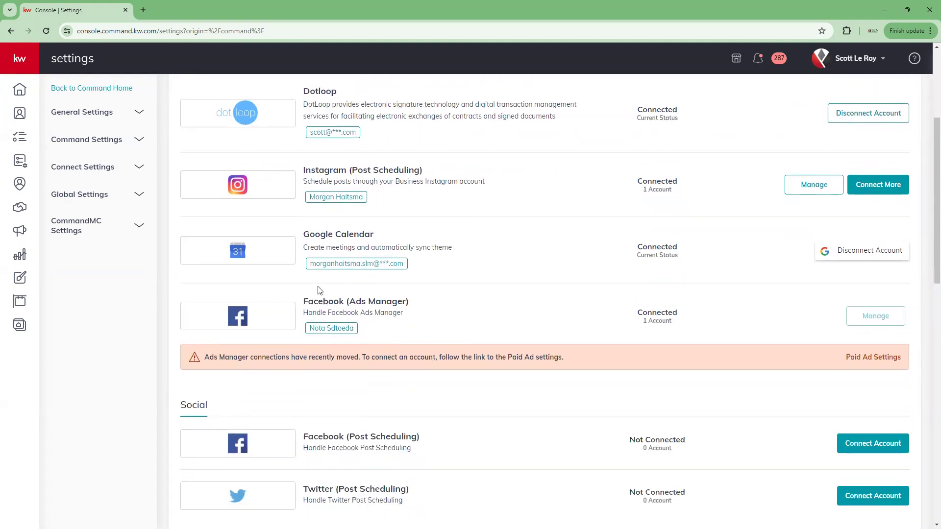
{"action": "scroll", "coordinate": [320, 299], "scroll_direction": "down", "scroll_amount": 2}
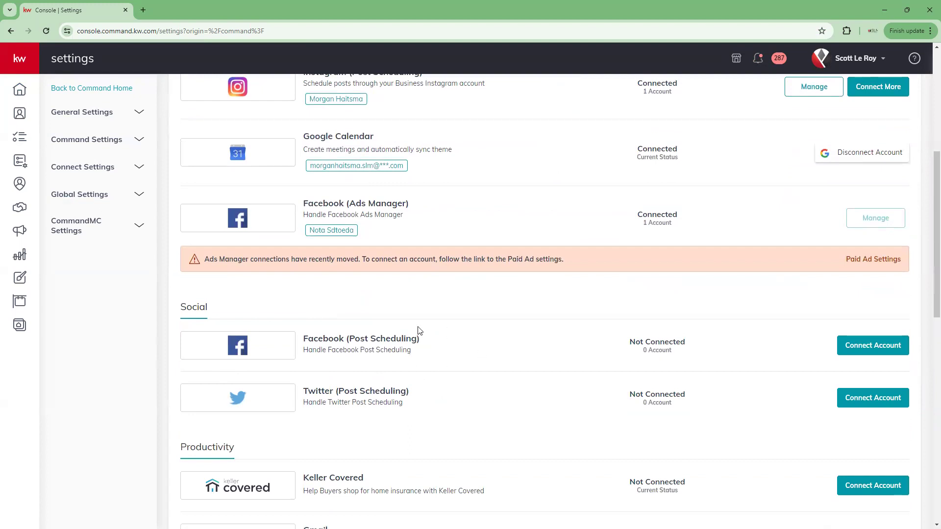
{"action": "scroll", "coordinate": [343, 333], "scroll_direction": "down", "scroll_amount": 1}
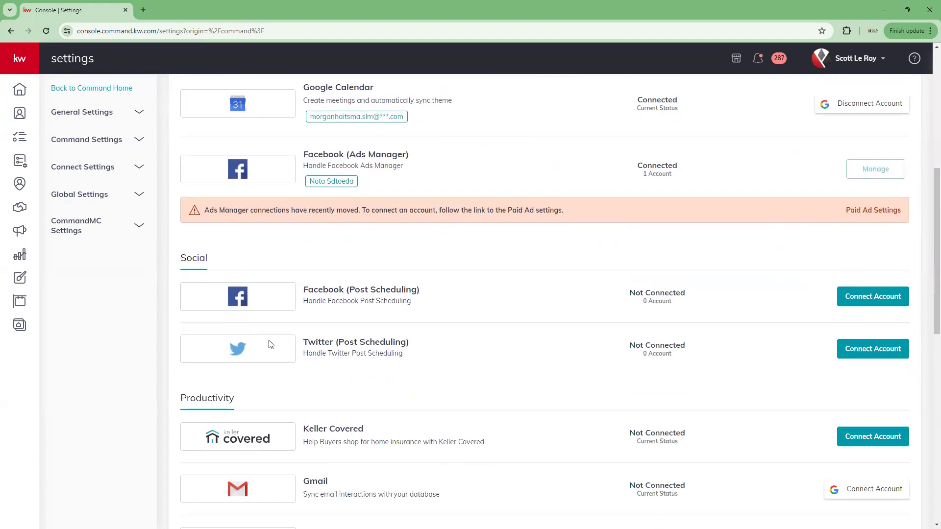
{"action": "scroll", "coordinate": [269, 340], "scroll_direction": "up", "scroll_amount": 2}
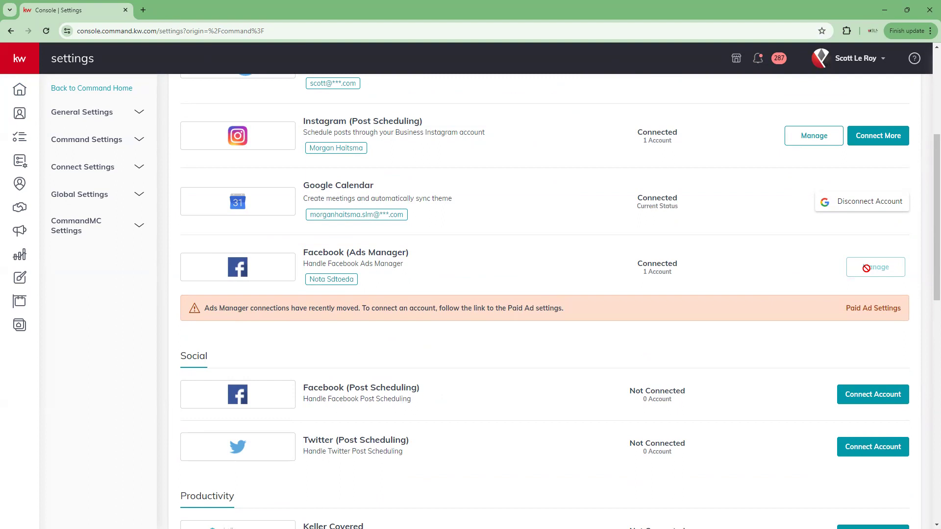
{"action": "scroll", "coordinate": [431, 368], "scroll_direction": "down", "scroll_amount": 10}
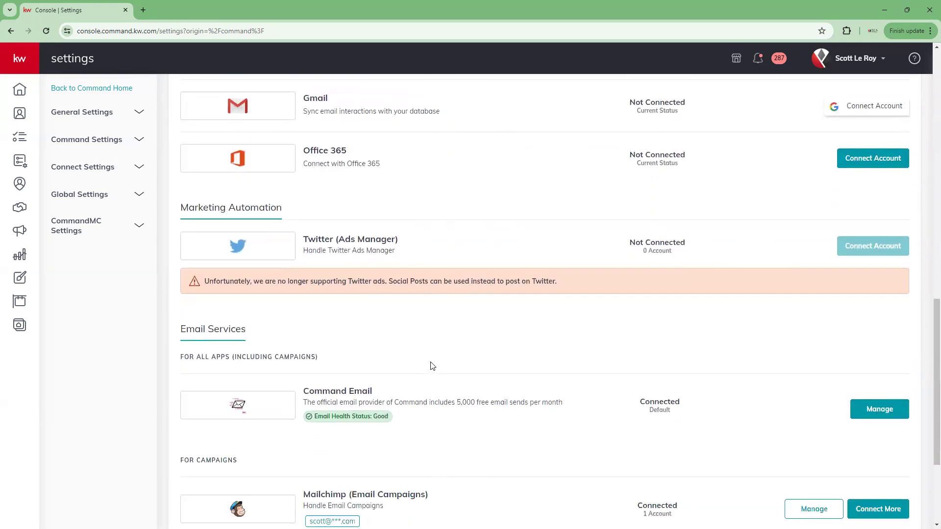
{"action": "scroll", "coordinate": [432, 366], "scroll_direction": "down", "scroll_amount": 3}
{"action": "scroll", "coordinate": [430, 366], "scroll_direction": "up", "scroll_amount": 8}
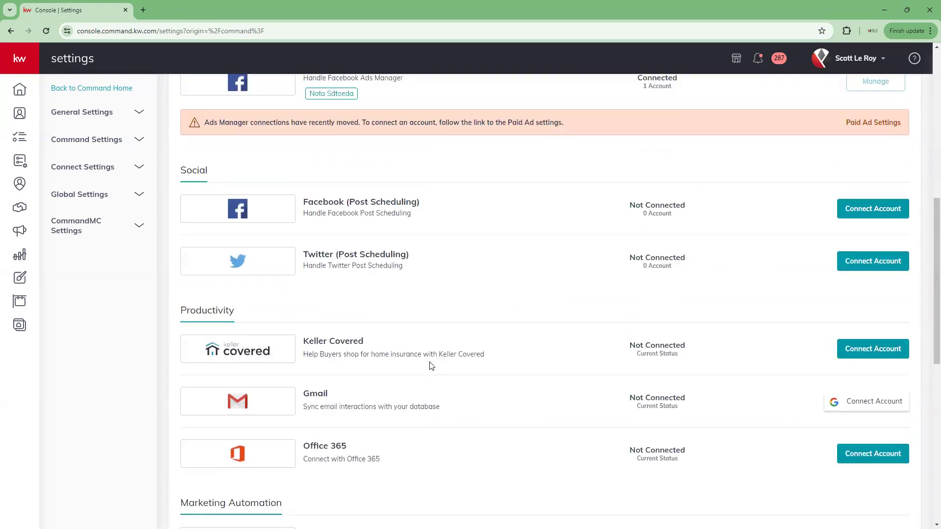
{"action": "scroll", "coordinate": [431, 366], "scroll_direction": "up", "scroll_amount": 4}
{"action": "scroll", "coordinate": [862, 403], "scroll_direction": "up", "scroll_amount": 2}
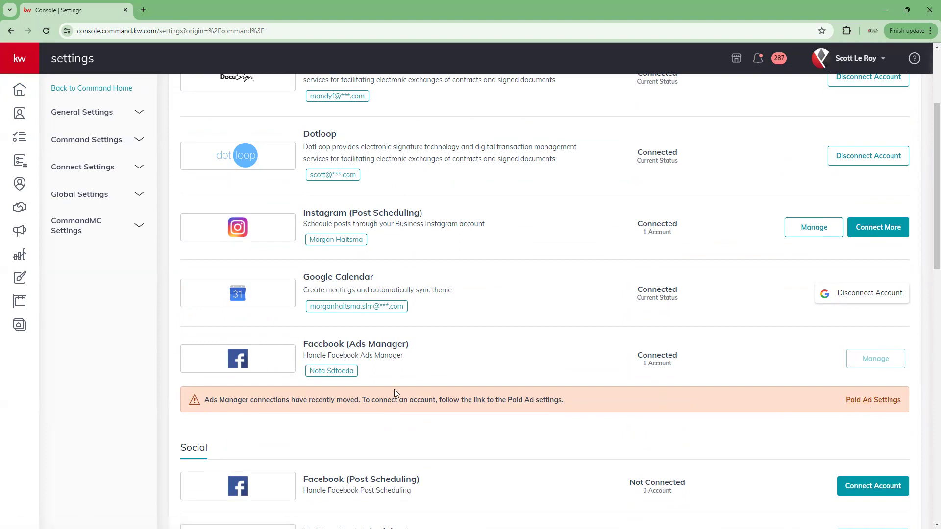
Go to Paid Ad Settings and check the first linked page's options without changing anything.
{"action": "left_click", "coordinate": [883, 405]}
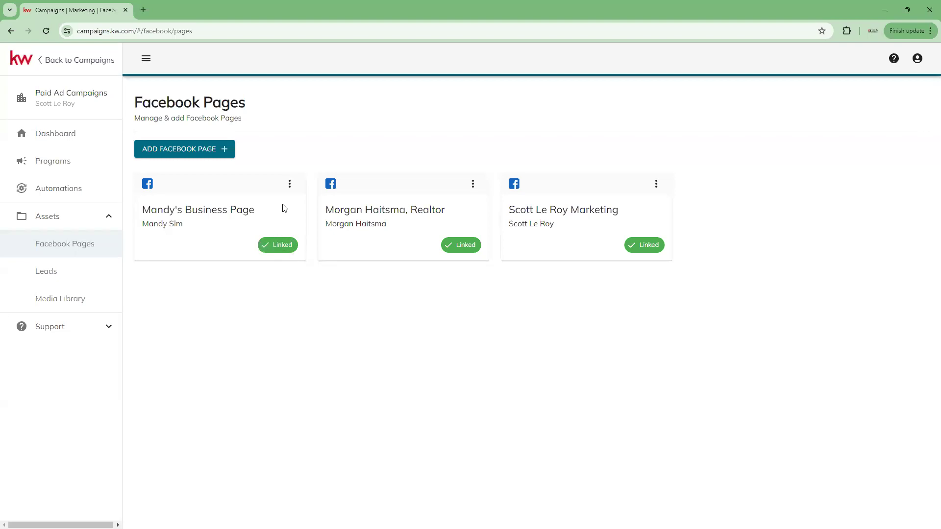
{"action": "left_click", "coordinate": [290, 185]}
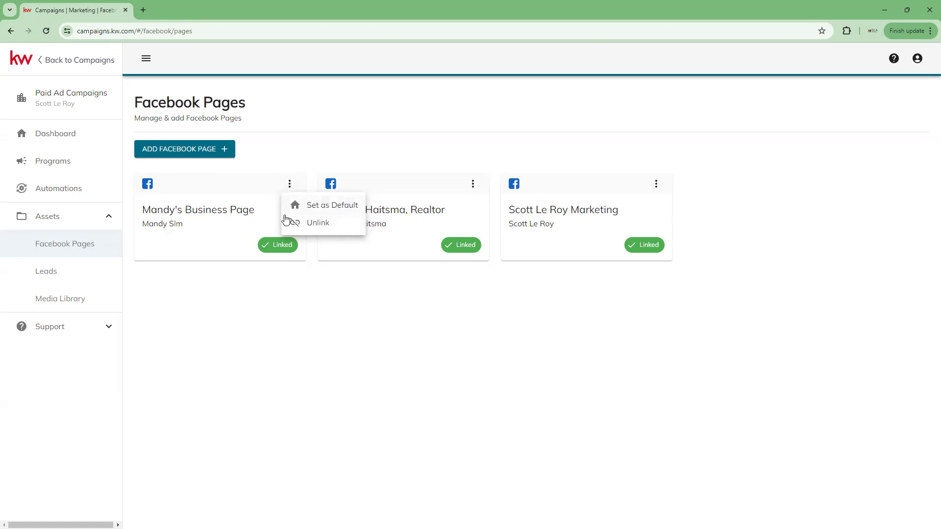
{"action": "left_click", "coordinate": [152, 358]}
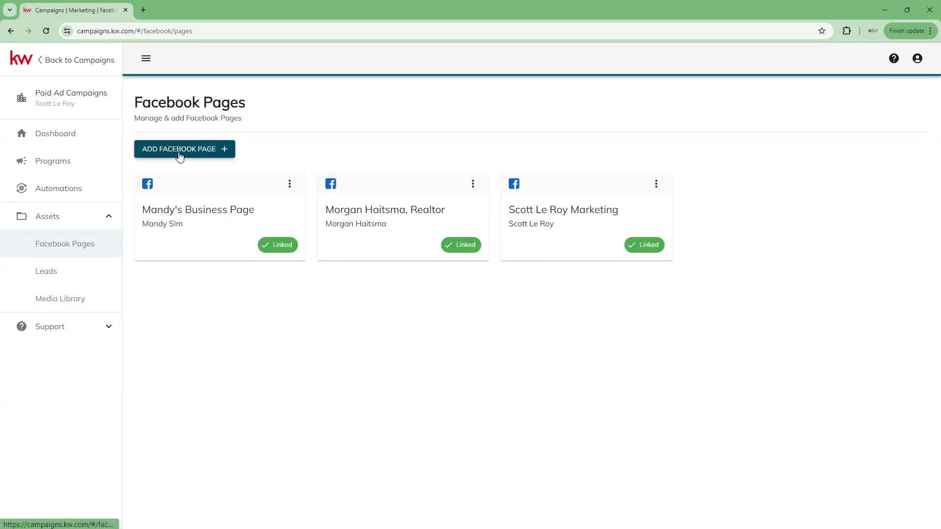
Start adding a Facebook page and continue to Facebook's authorization.
{"action": "left_click", "coordinate": [206, 154]}
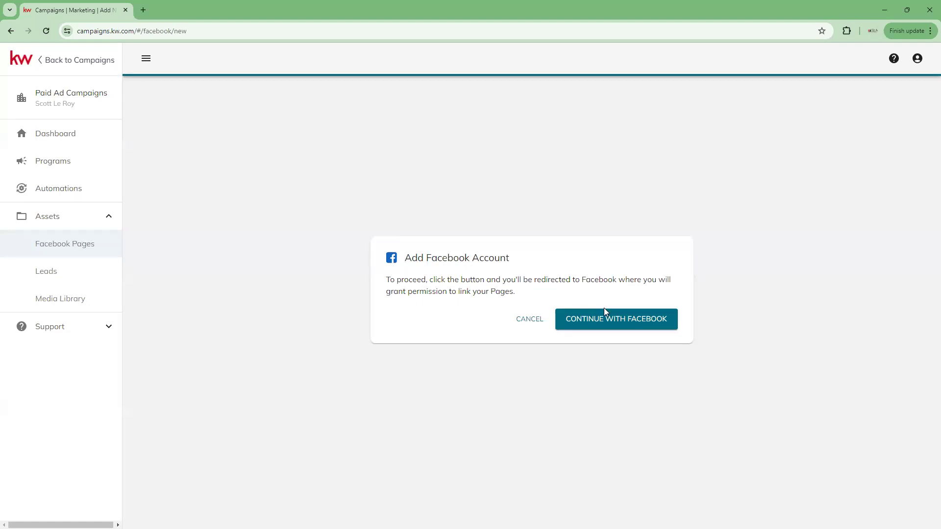
{"action": "left_click", "coordinate": [620, 326]}
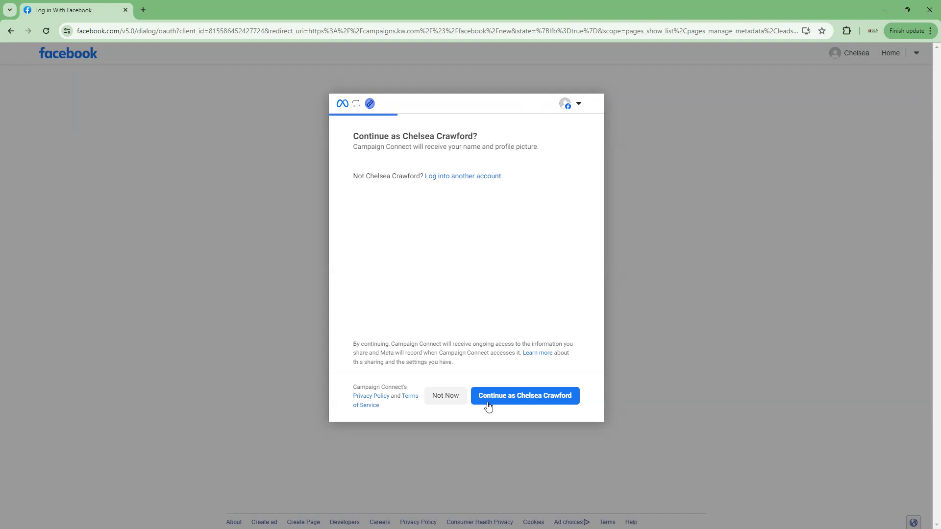
Continue as the signed-in account, opting in to all current and future Businesses and Pages.
{"action": "left_click", "coordinate": [532, 398]}
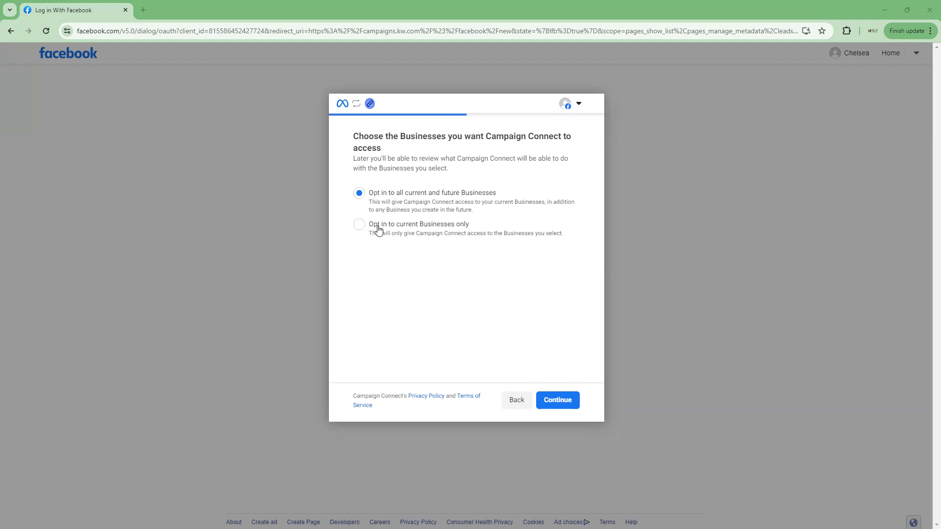
{"action": "left_click", "coordinate": [360, 225]}
{"action": "left_click", "coordinate": [359, 193]}
{"action": "left_click", "coordinate": [568, 405]}
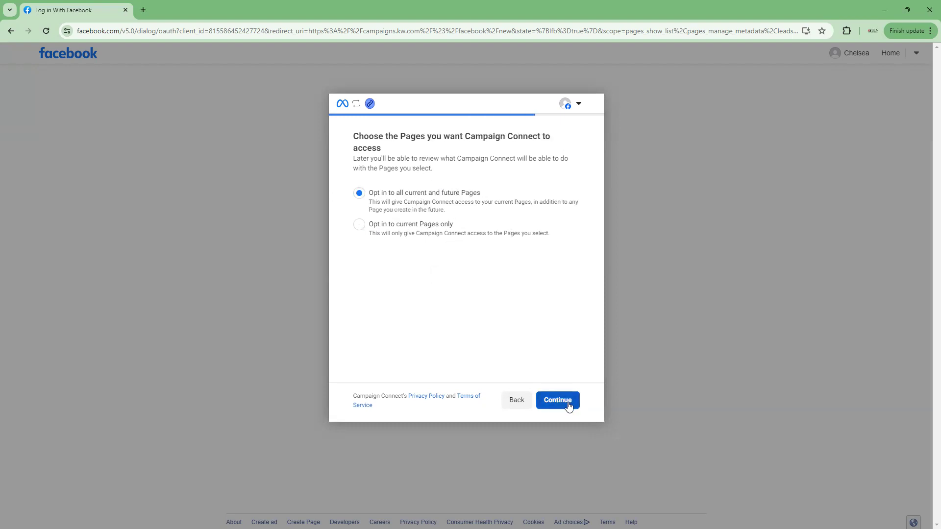
{"action": "left_click", "coordinate": [568, 405]}
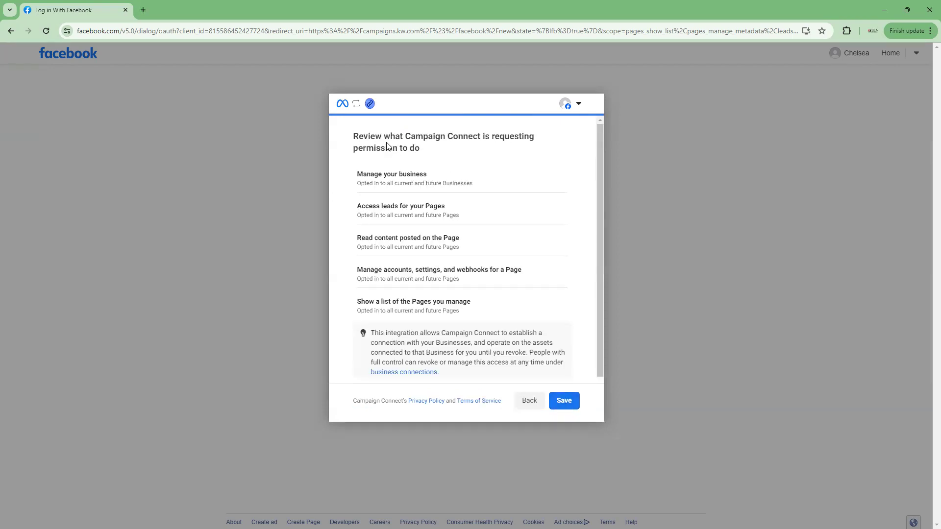
Save the requested Campaign Connect permissions and return to KW Campaigns.
{"action": "scroll", "coordinate": [387, 147], "scroll_direction": "down", "scroll_amount": 2}
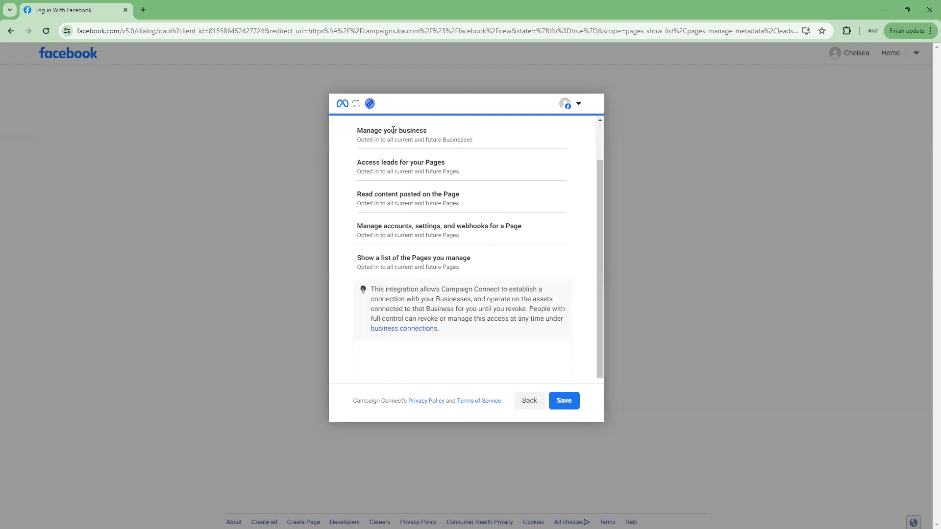
{"action": "scroll", "coordinate": [388, 185], "scroll_direction": "up", "scroll_amount": 2}
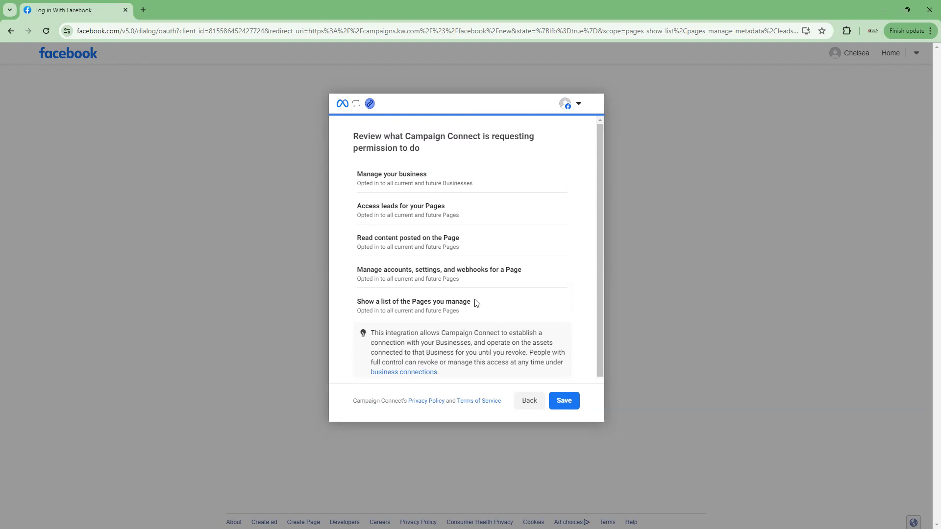
{"action": "scroll", "coordinate": [449, 305], "scroll_direction": "down", "scroll_amount": 1}
{"action": "left_click", "coordinate": [566, 400]}
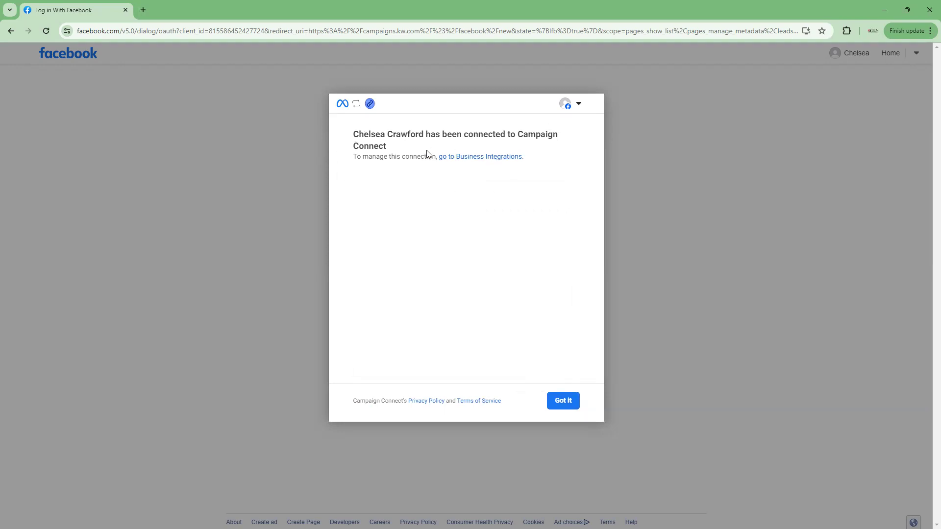
{"action": "left_click", "coordinate": [564, 406]}
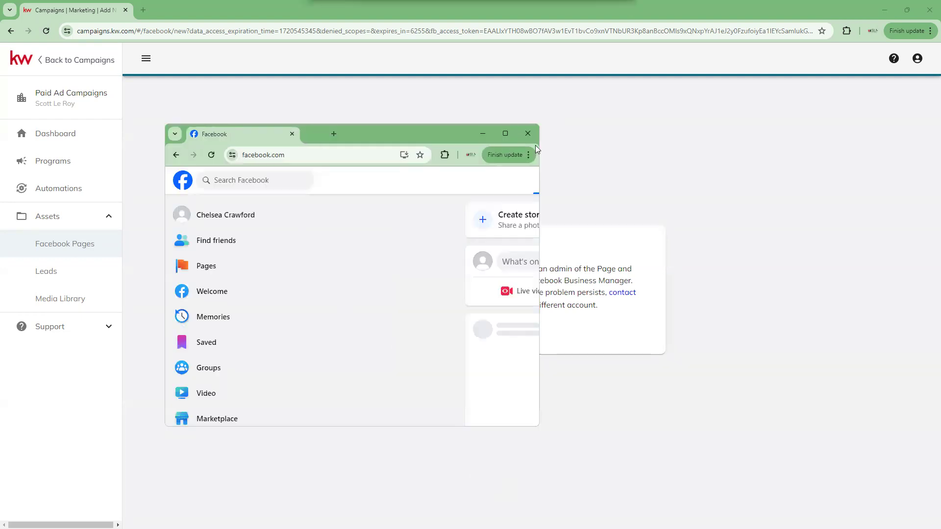
Maximize the small Facebook window showing the home feed.
{"action": "left_click", "coordinate": [503, 133]}
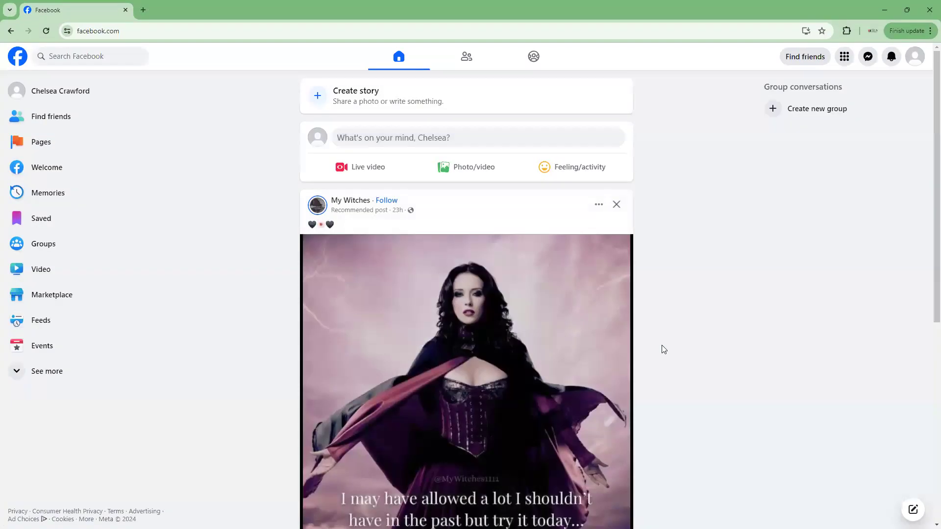
Hide the My Witches post and switch to Facebook's Pages section.
{"action": "scroll", "coordinate": [469, 433], "scroll_direction": "down", "scroll_amount": 4}
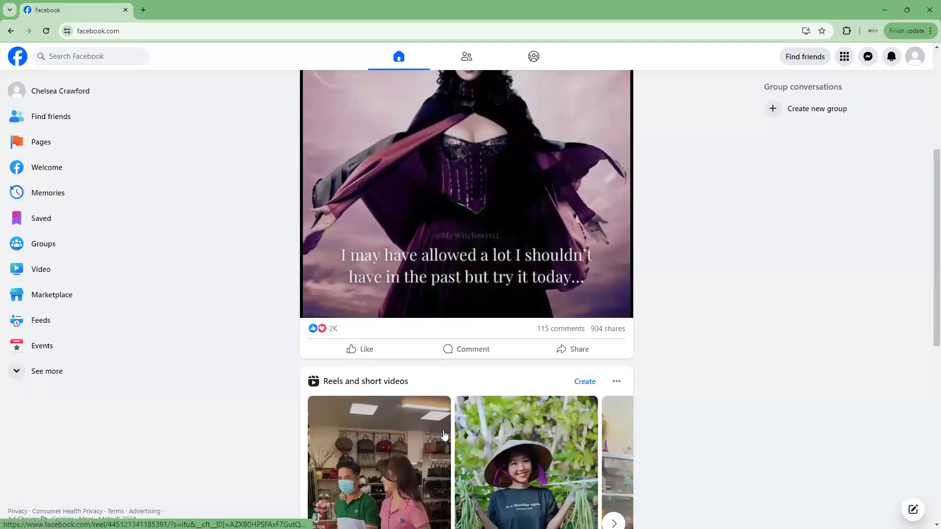
{"action": "scroll", "coordinate": [594, 176], "scroll_direction": "up", "scroll_amount": 4}
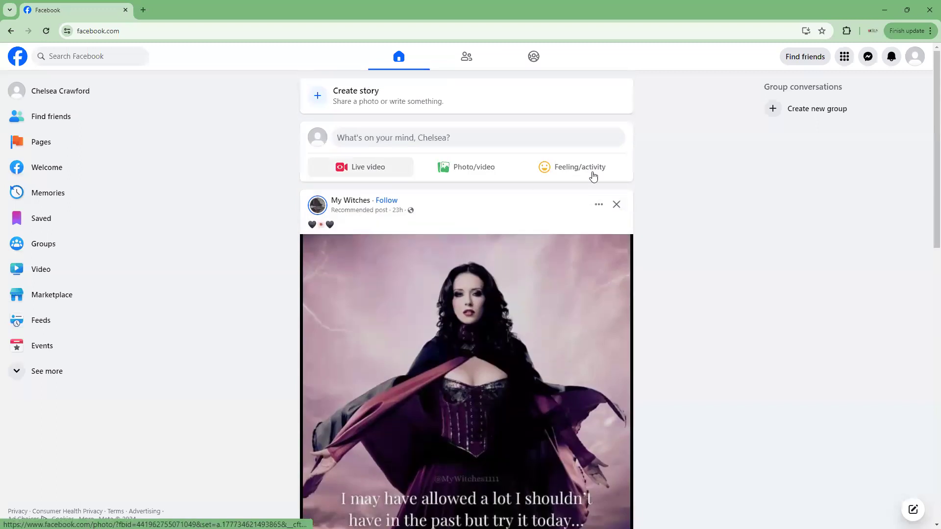
{"action": "left_click", "coordinate": [610, 208]}
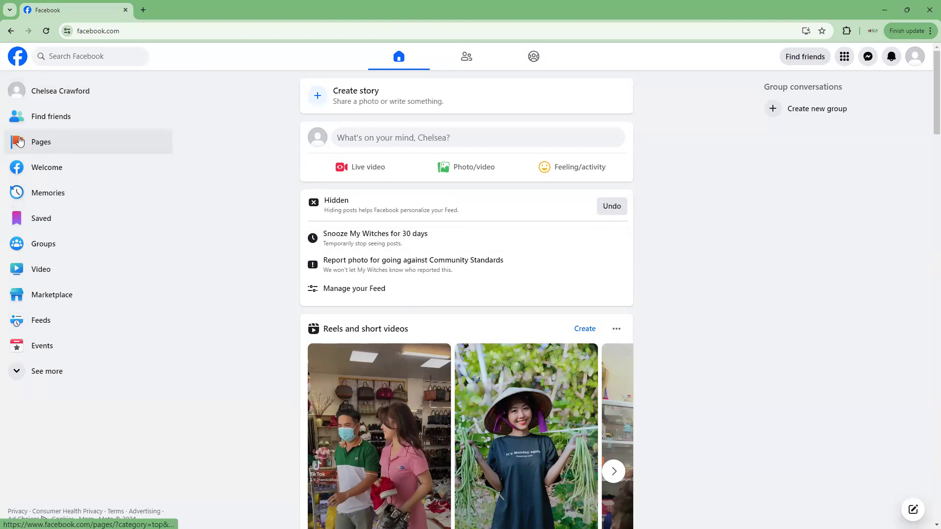
{"action": "left_click", "coordinate": [51, 146]}
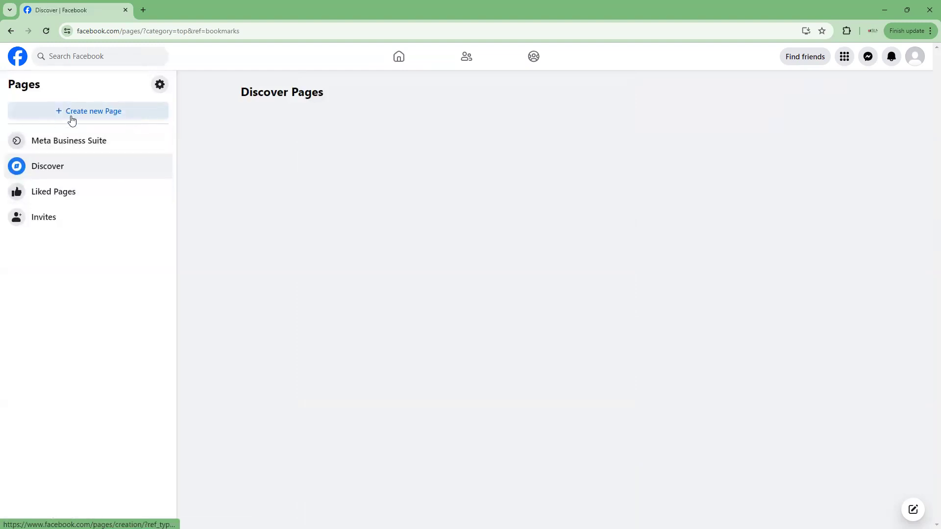
Start a new Page named with the owner's first name plus 'SLM Test'.
{"action": "left_click", "coordinate": [126, 116]}
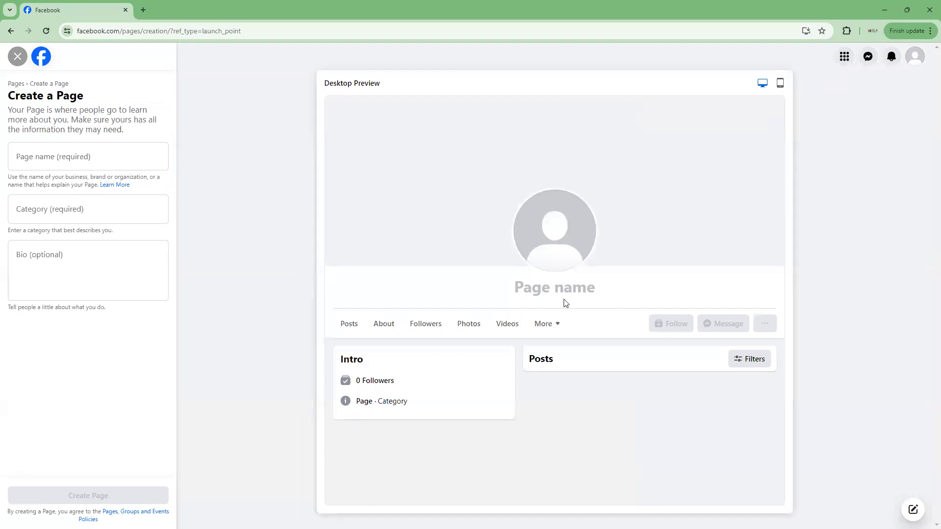
{"action": "left_click", "coordinate": [47, 154]}
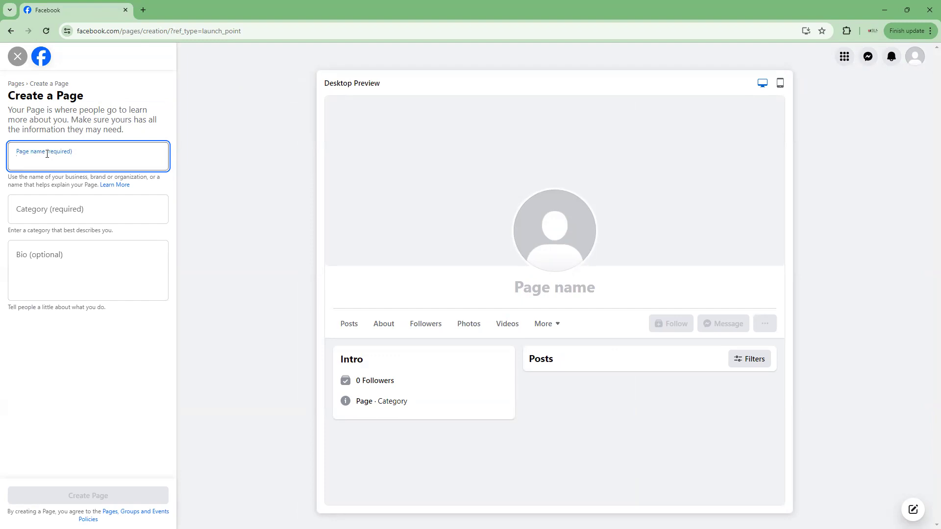
{"action": "type", "text": "CHelsea"}
{"action": "key", "text": "BackSpace"}
{"action": "key", "text": "BackSpace"}
{"action": "key", "text": "BackSpace"}
{"action": "key", "text": "BackSpace"}
{"action": "key", "text": "BackSpace"}
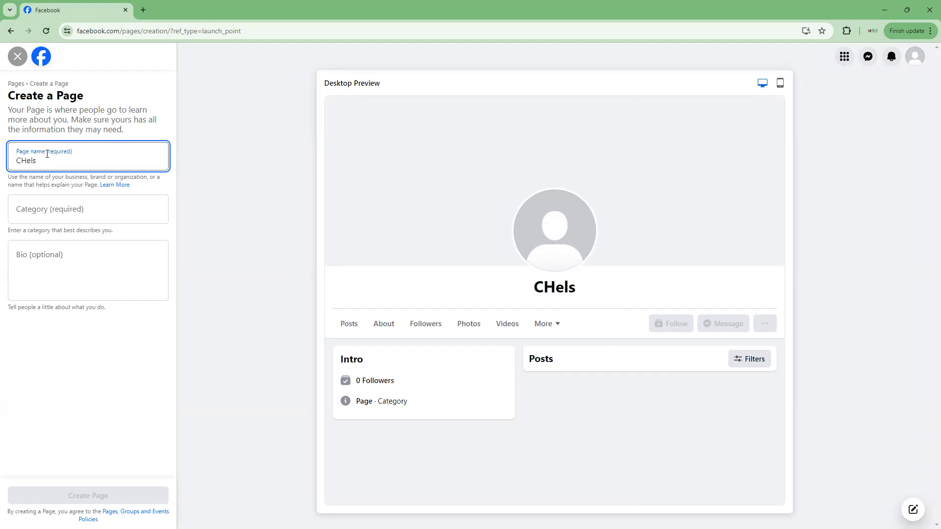
{"action": "key", "text": "BackSpace"}
{"action": "type", "text": "helsea SLm"}
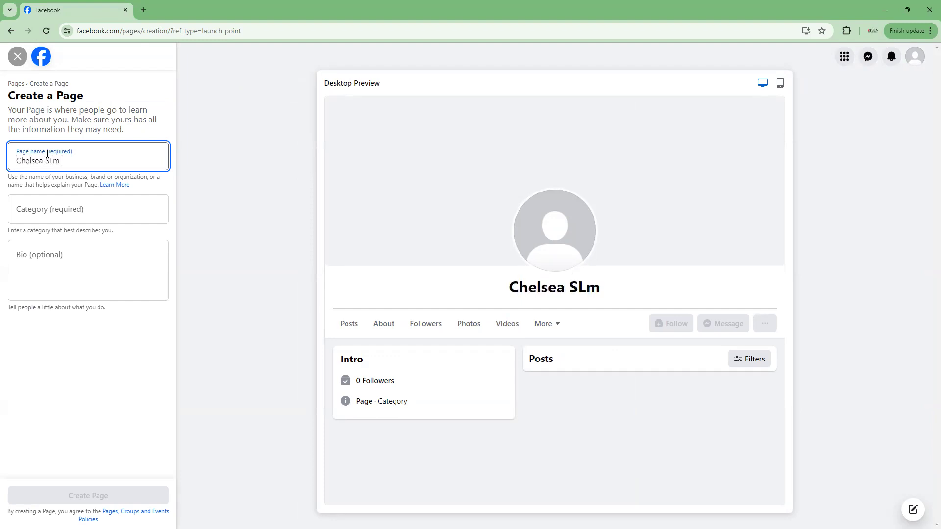
{"action": "key", "text": "BackSpace"}
{"action": "key", "text": "BackSpace"}
{"action": "type", "text": "M TE"}
{"action": "key", "text": "BackSpace"}
{"action": "type", "text": "est"}
Set category Real Estate and bio 'Test for SLM', then create the Page.
{"action": "left_click", "coordinate": [44, 210]}
{"action": "type", "text": "Real Estate"}
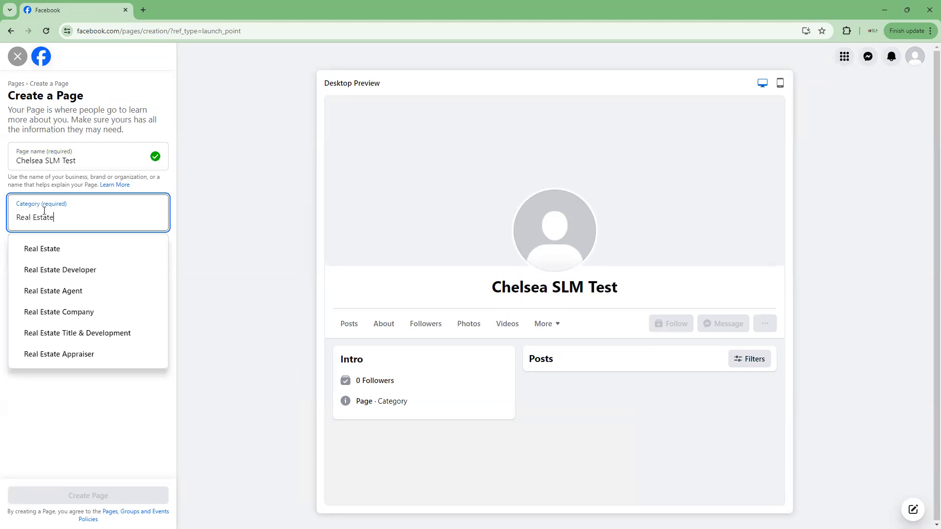
{"action": "left_click", "coordinate": [42, 250]}
{"action": "left_click", "coordinate": [47, 262]}
{"action": "type", "text": "T"}
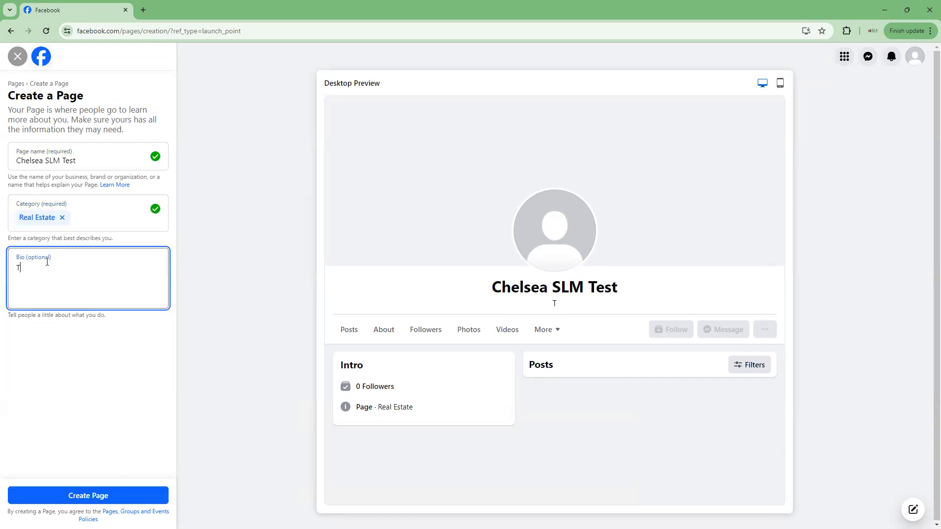
{"action": "type", "text": "est for SLM"}
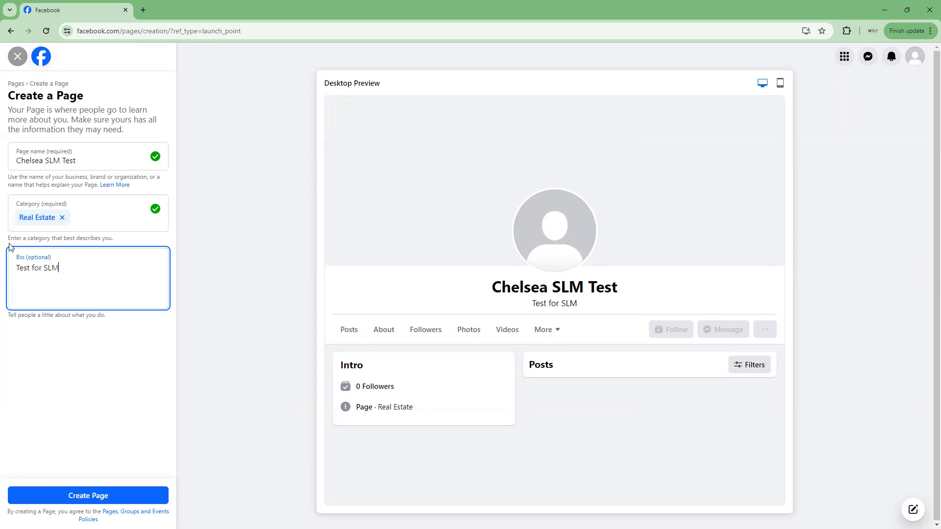
{"action": "left_click", "coordinate": [78, 496]}
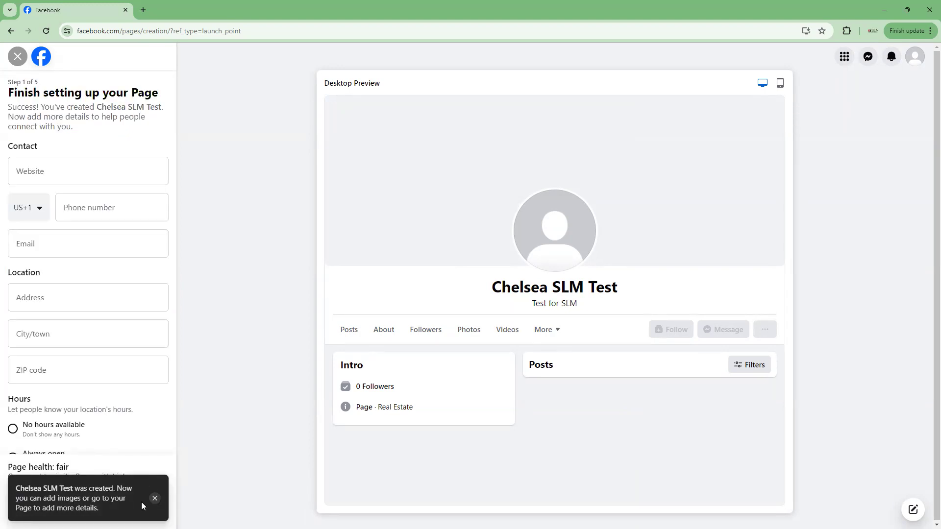
Dismiss the success notice and step through all five setup steps, skipping WhatsApp.
{"action": "left_click", "coordinate": [154, 499]}
{"action": "left_click", "coordinate": [111, 510]}
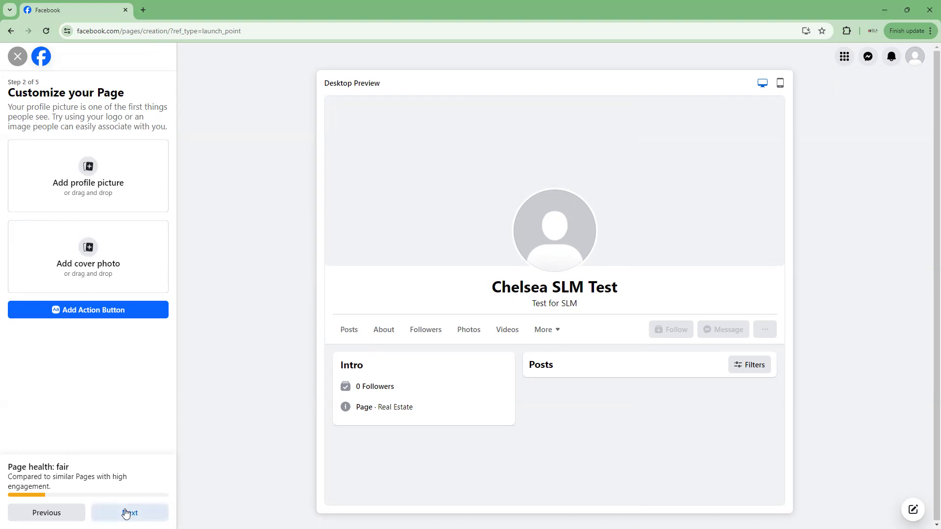
{"action": "left_click", "coordinate": [130, 511]}
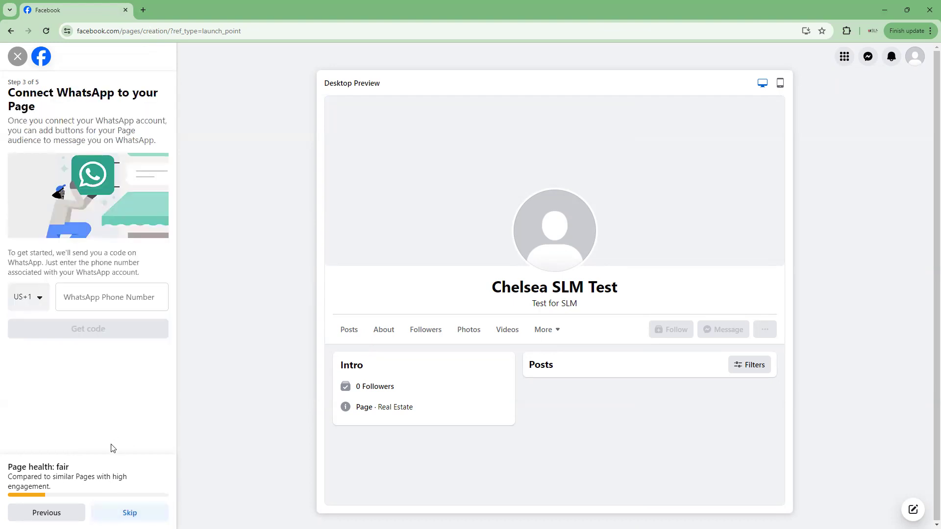
{"action": "left_click", "coordinate": [128, 512]}
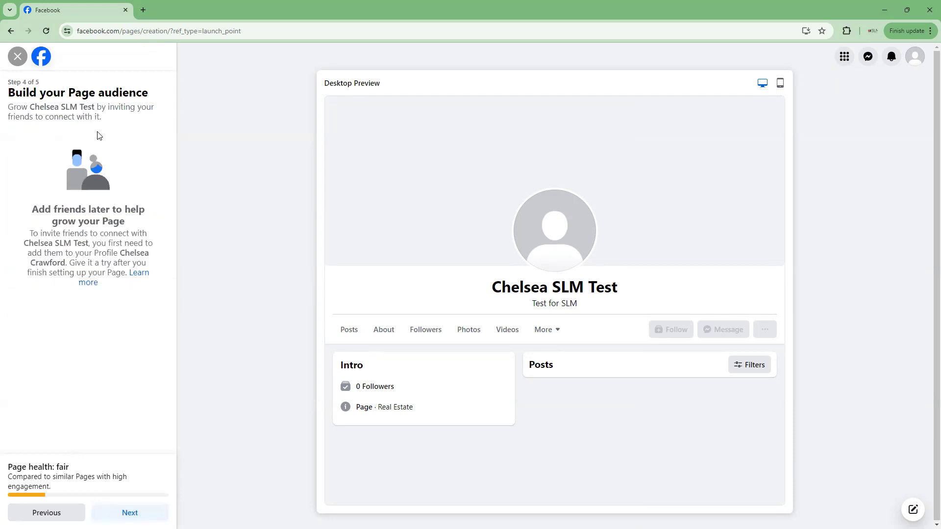
{"action": "left_click", "coordinate": [131, 512]}
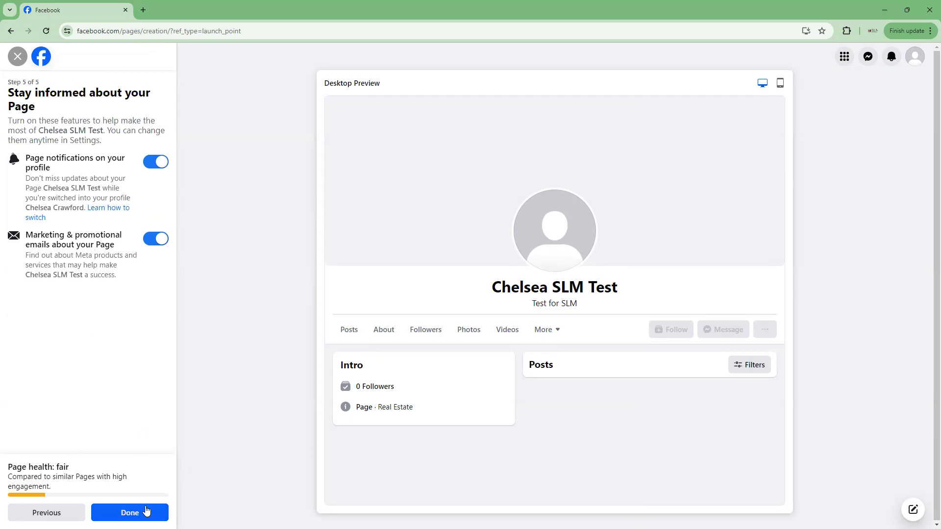
{"action": "left_click", "coordinate": [146, 510]}
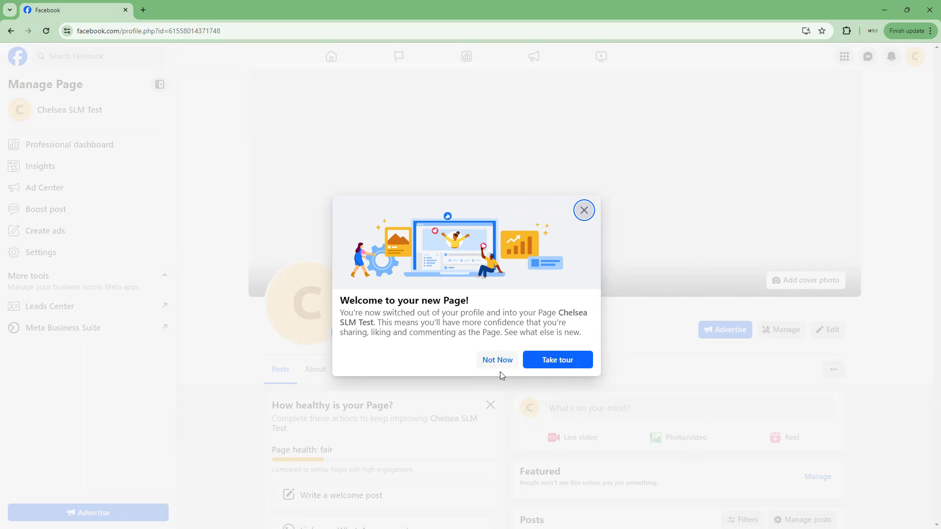
Dismiss the new Page's welcome message, review the Page, and list all profiles to switch between.
{"action": "left_click", "coordinate": [511, 361]}
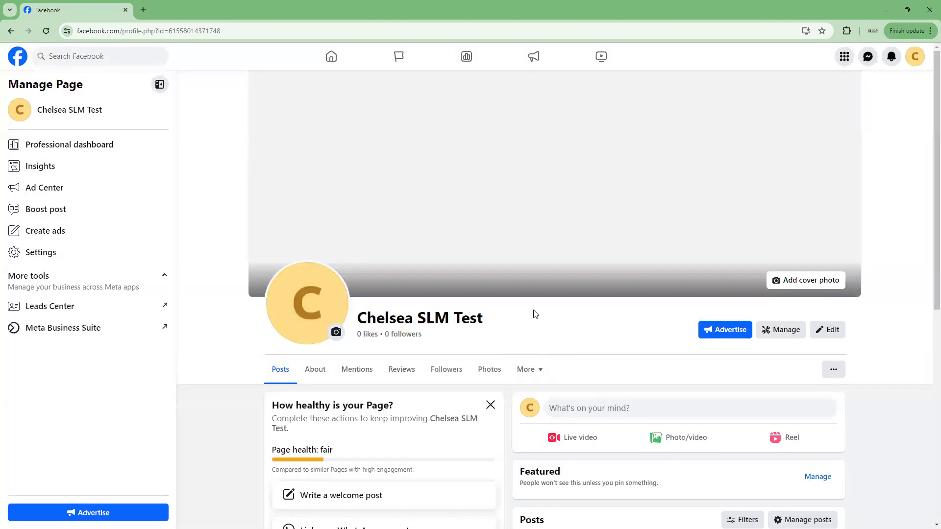
{"action": "scroll", "coordinate": [533, 314], "scroll_direction": "down", "scroll_amount": 2}
{"action": "scroll", "coordinate": [533, 313], "scroll_direction": "down", "scroll_amount": 6}
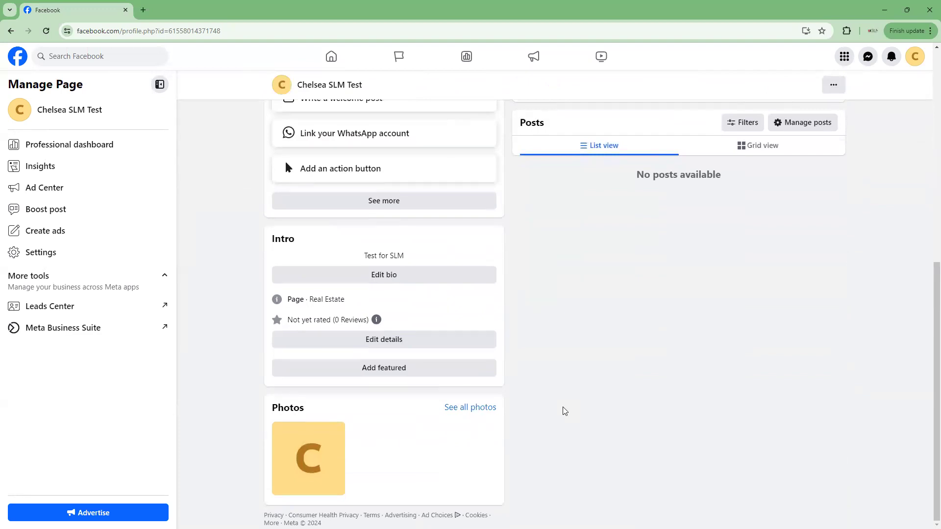
{"action": "scroll", "coordinate": [563, 409], "scroll_direction": "up", "scroll_amount": 5}
{"action": "scroll", "coordinate": [564, 411], "scroll_direction": "up", "scroll_amount": 3}
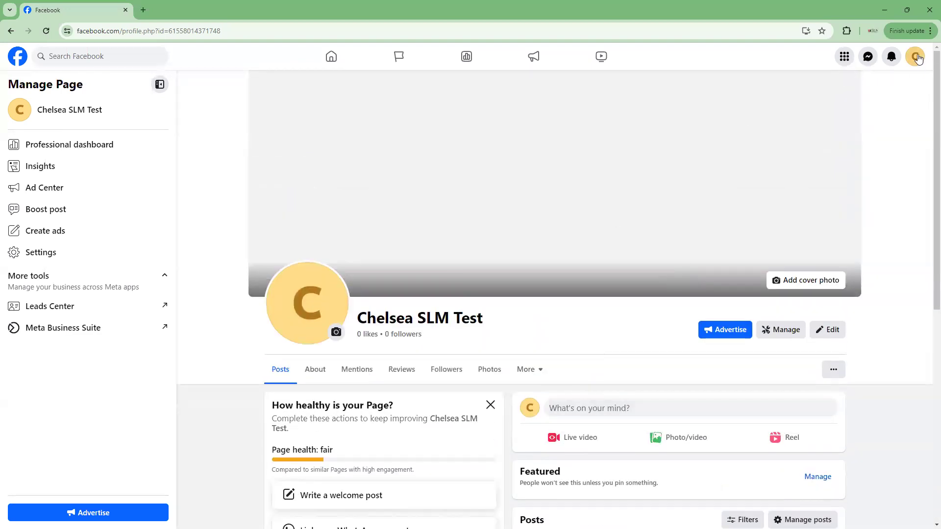
{"action": "left_click", "coordinate": [915, 58]}
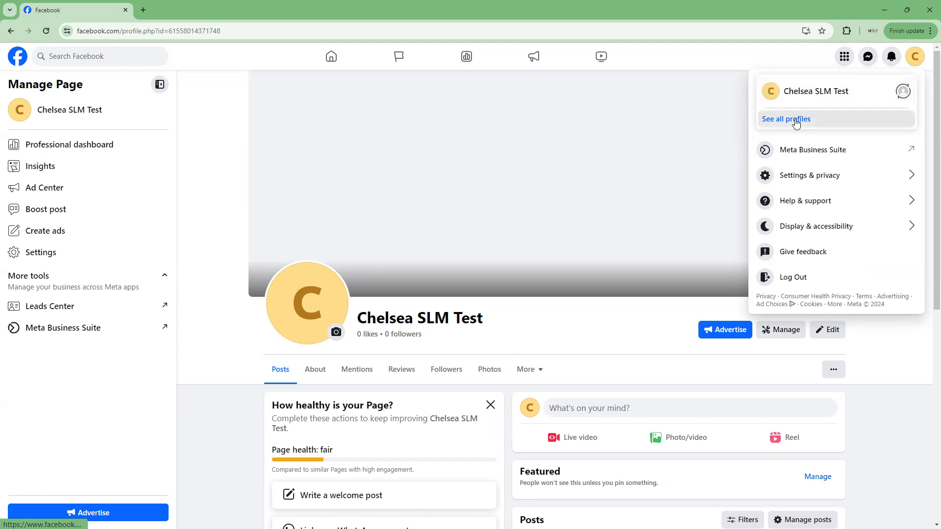
{"action": "left_click", "coordinate": [786, 120]}
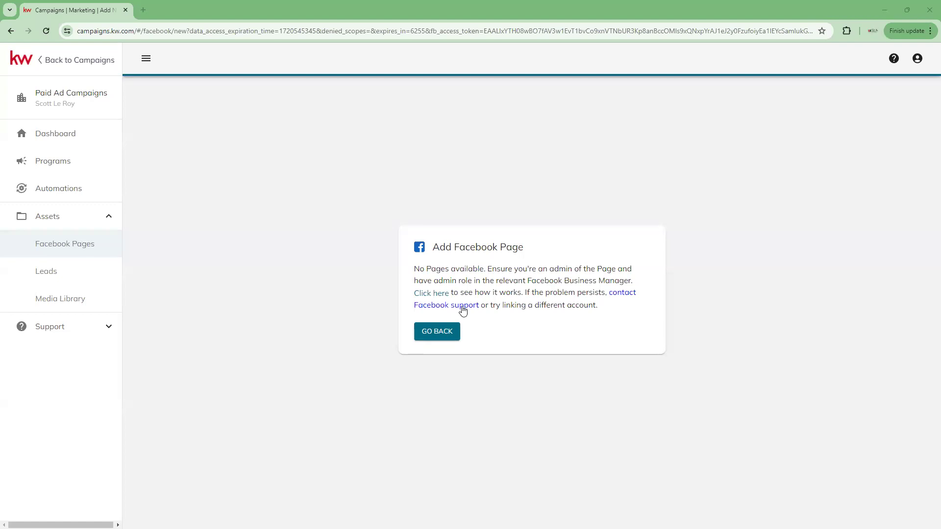
Go back to Facebook Pages and start adding a Facebook Page.
{"action": "left_click", "coordinate": [437, 340]}
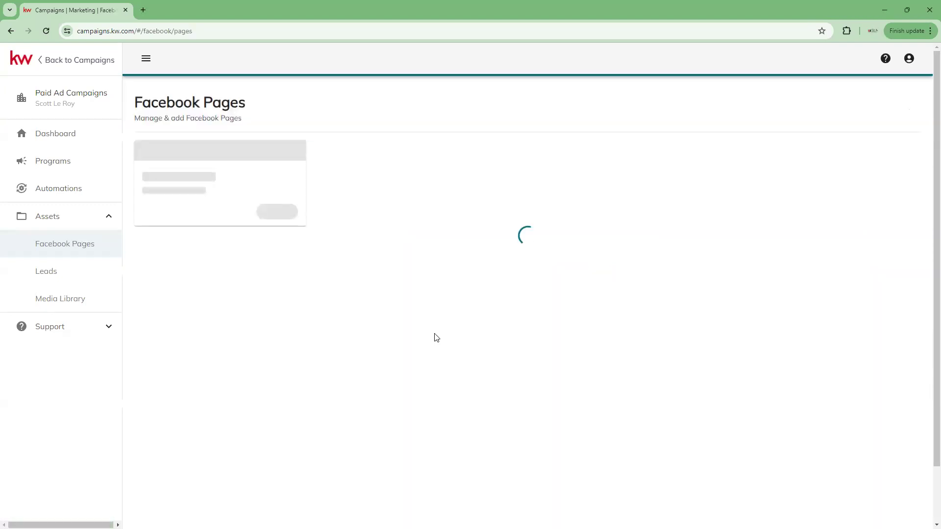
{"action": "left_click", "coordinate": [175, 145]}
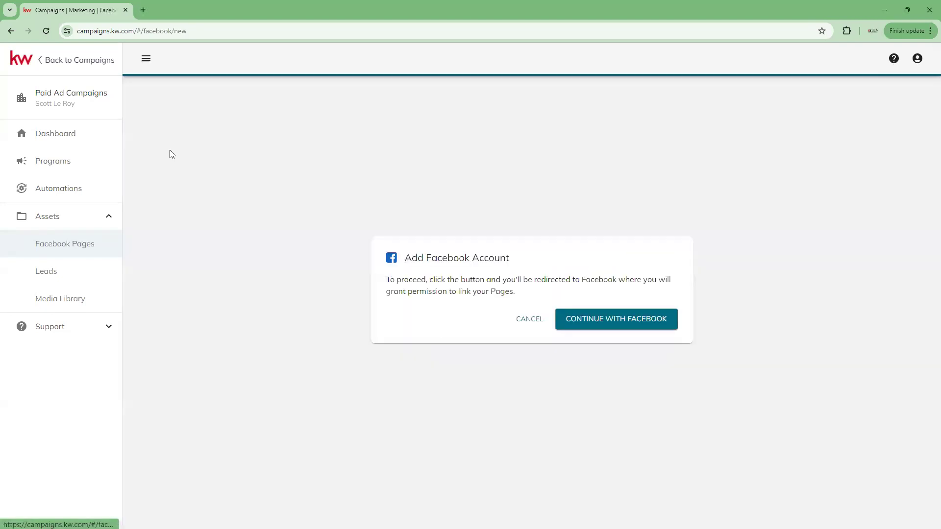
Reconnect Campaign Connect to the personal Facebook account and return to KW Command.
{"action": "left_click", "coordinate": [616, 323]}
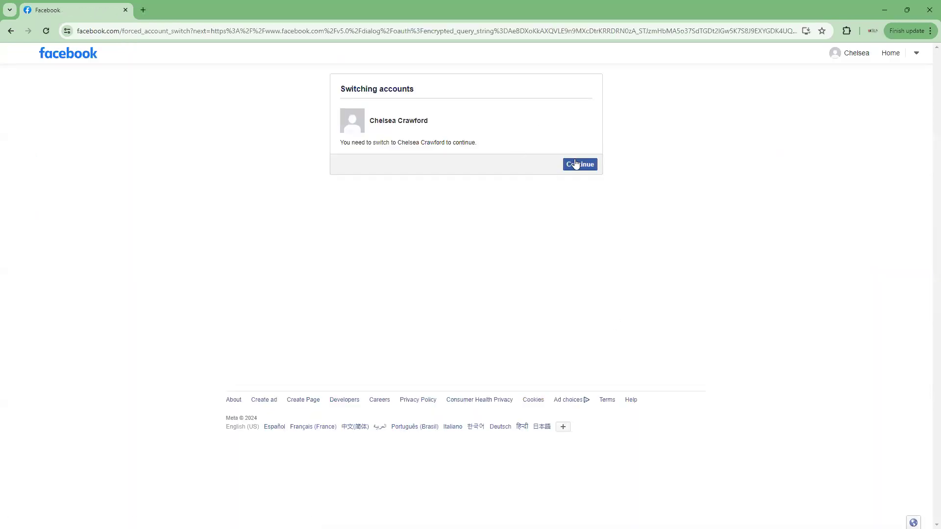
{"action": "left_click", "coordinate": [581, 167]}
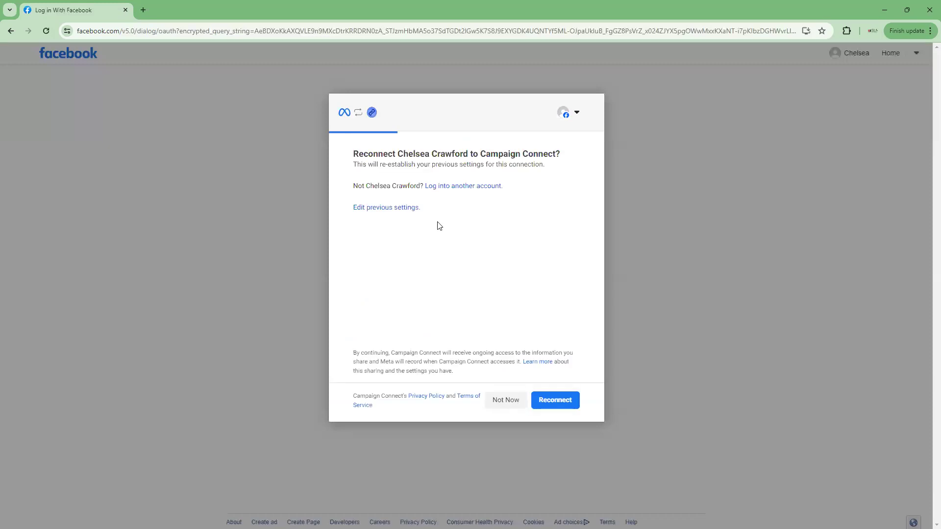
{"action": "left_click", "coordinate": [567, 410]}
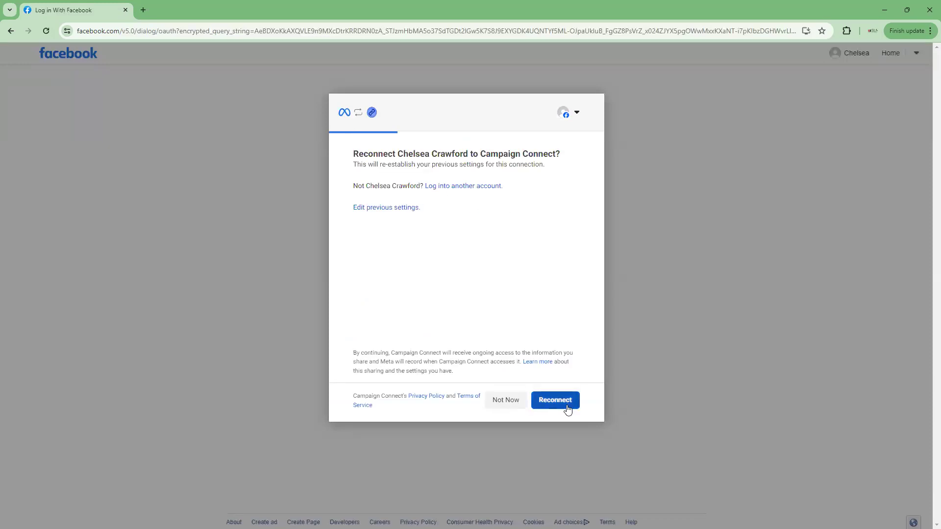
{"action": "left_click", "coordinate": [567, 409]}
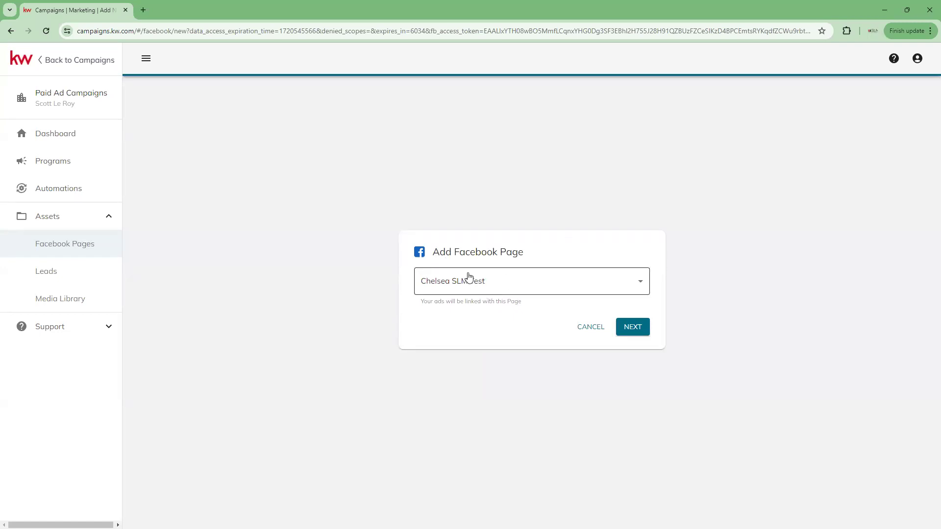
Link the SLM Test Page for the ads and continue to the Facebook Leads terms.
{"action": "left_click", "coordinate": [642, 284]}
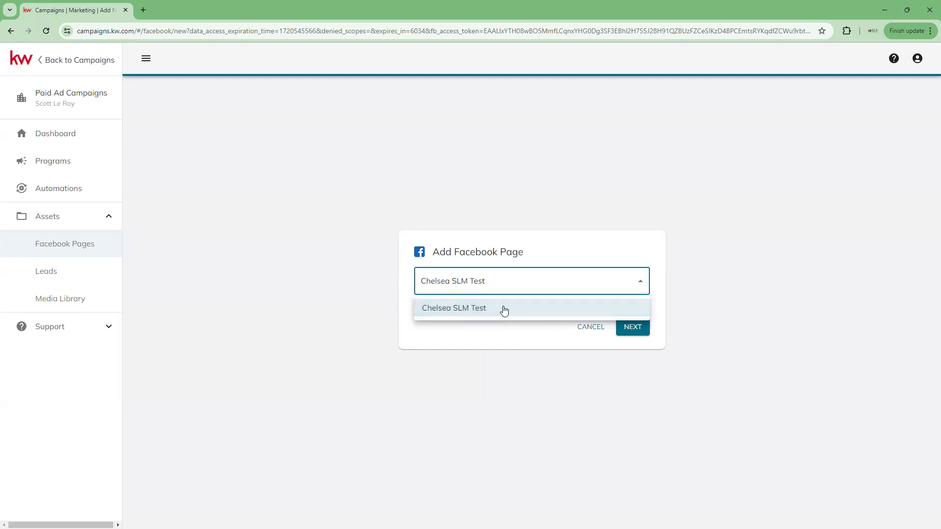
{"action": "left_click", "coordinate": [484, 313]}
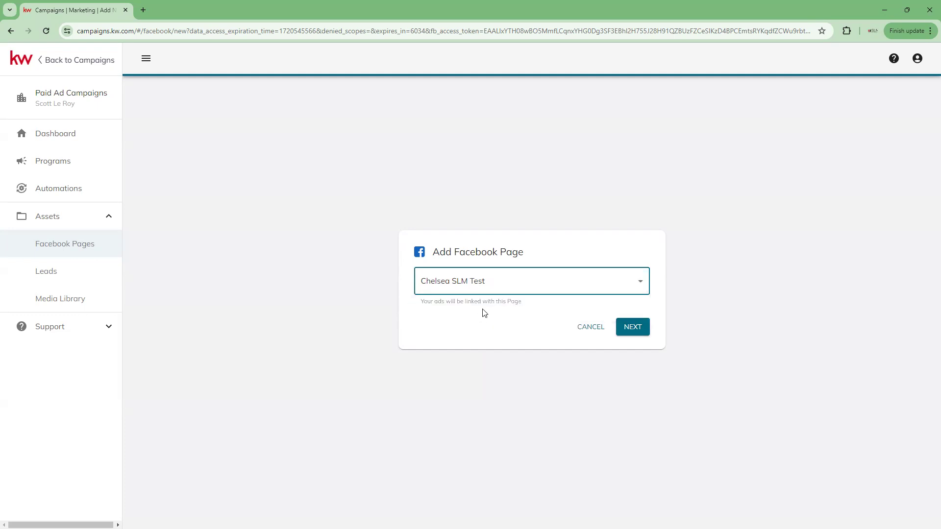
{"action": "left_click", "coordinate": [629, 326]}
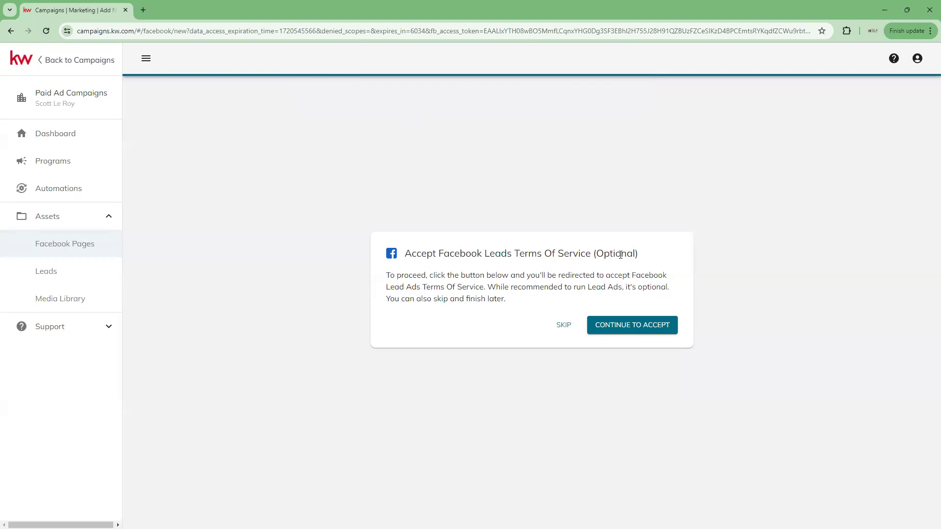
{"action": "left_click", "coordinate": [647, 332]}
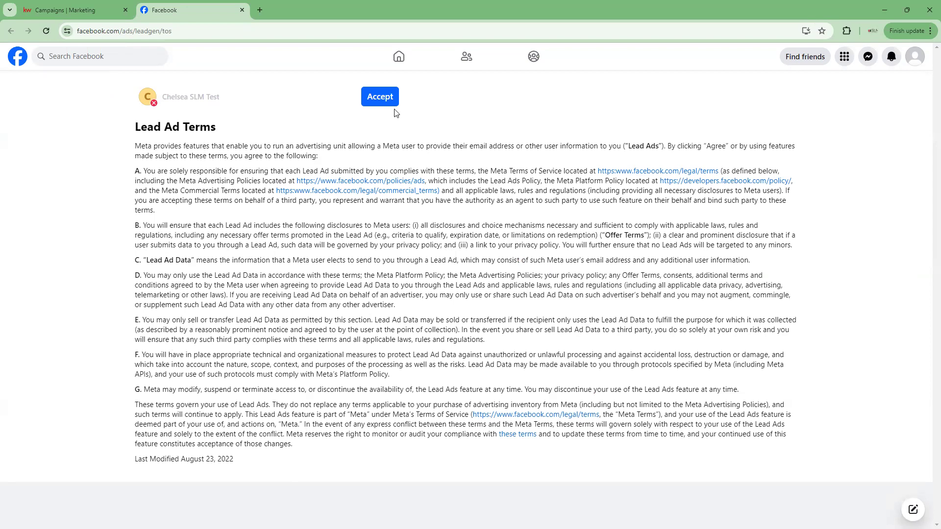
Accept Facebook's Lead Ad Terms for the SLM Test Page and return to KW Campaigns.
{"action": "left_click", "coordinate": [386, 98]}
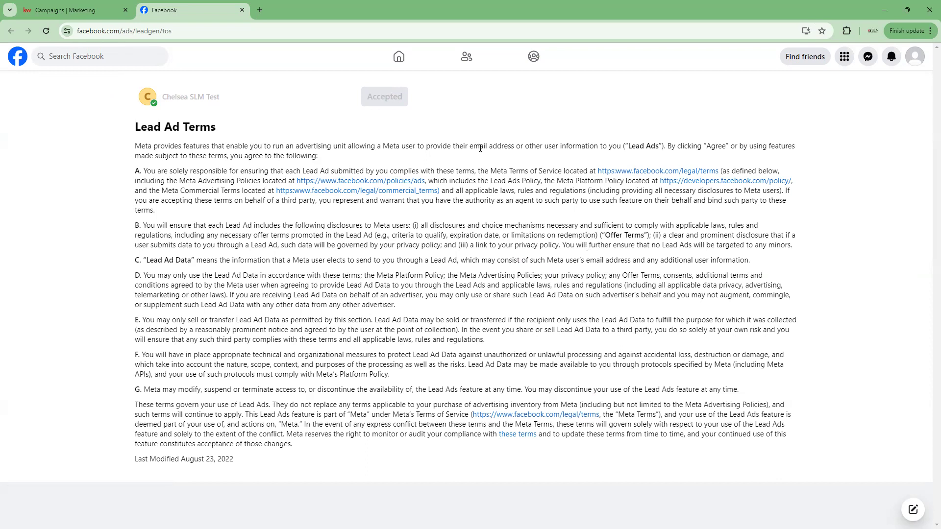
{"action": "left_click", "coordinate": [81, 10]}
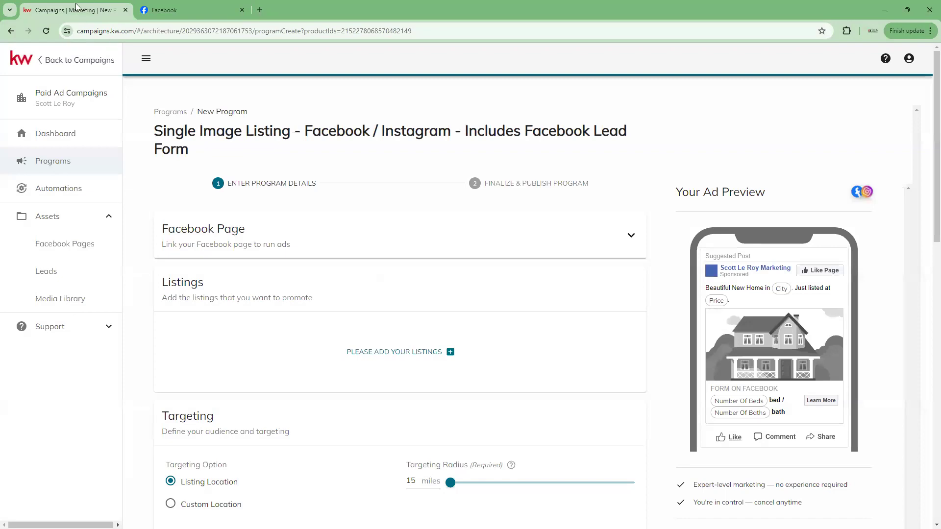
Close the Facebook terms tab and view the four linked Facebook Pages, including SLM Test Page.
{"action": "left_click", "coordinate": [231, 13]}
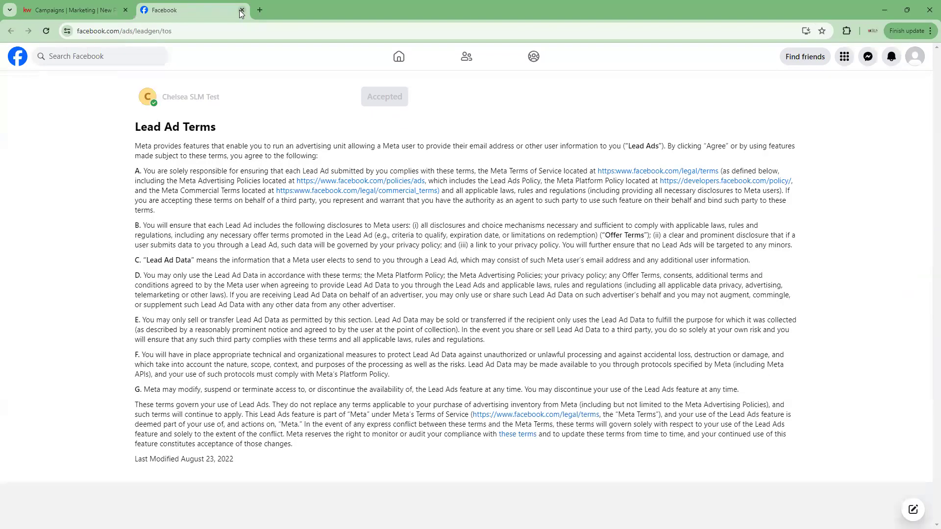
{"action": "left_click", "coordinate": [242, 11]}
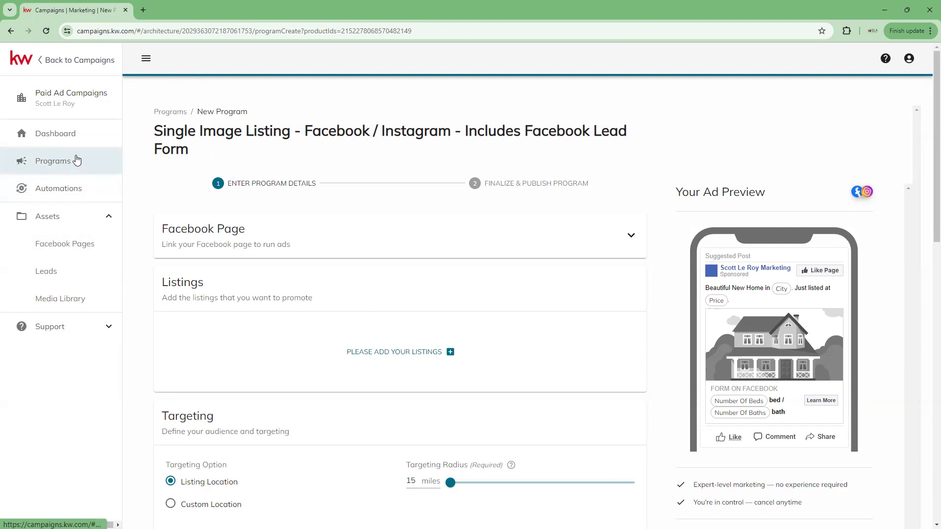
{"action": "left_click", "coordinate": [70, 249]}
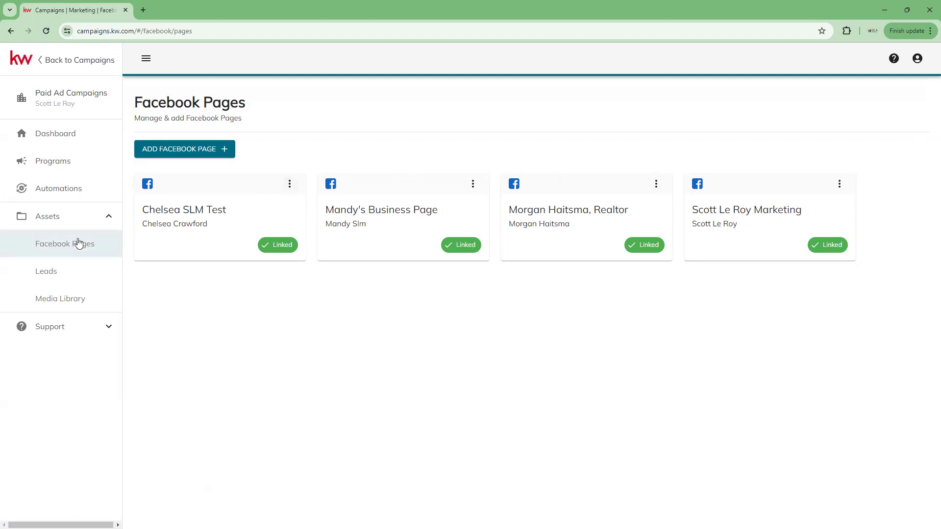
Open account Settings from the Command home and review the connected applications like Facebook (Ads Manager).
{"action": "left_click", "coordinate": [42, 60]}
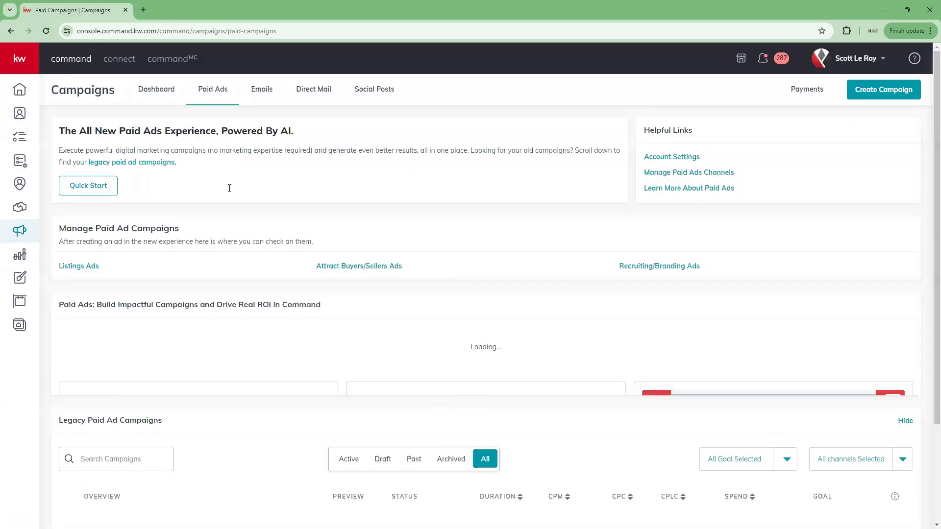
{"action": "left_click", "coordinate": [19, 92]}
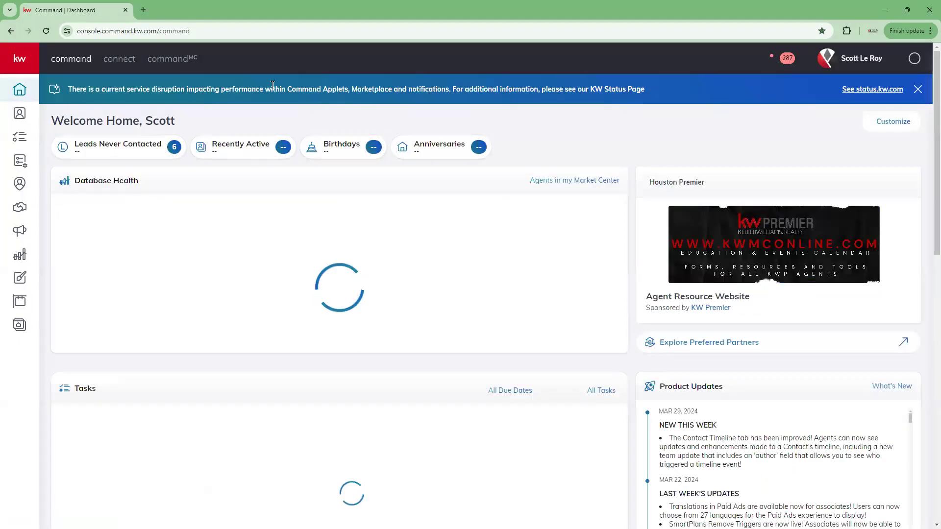
{"action": "left_click", "coordinate": [833, 54]}
{"action": "left_click", "coordinate": [789, 257]}
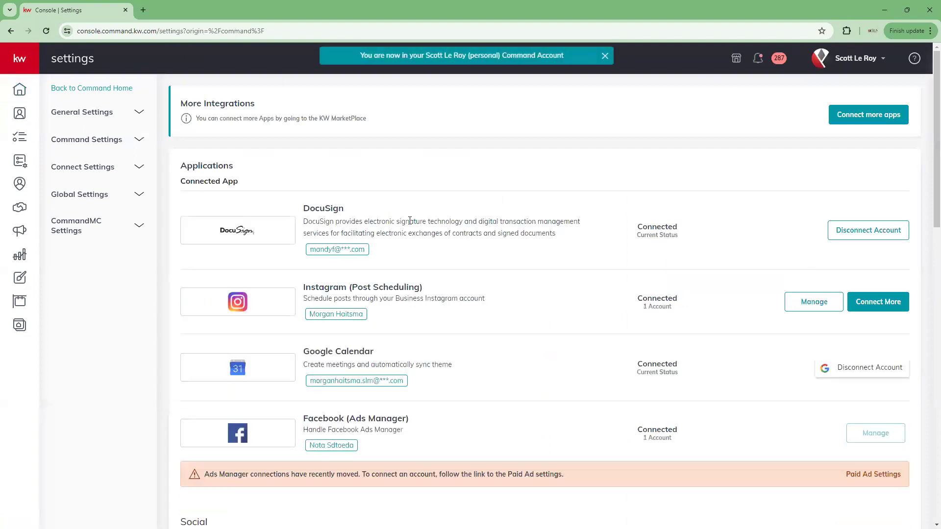
{"action": "scroll", "coordinate": [363, 199], "scroll_direction": "down", "scroll_amount": 6}
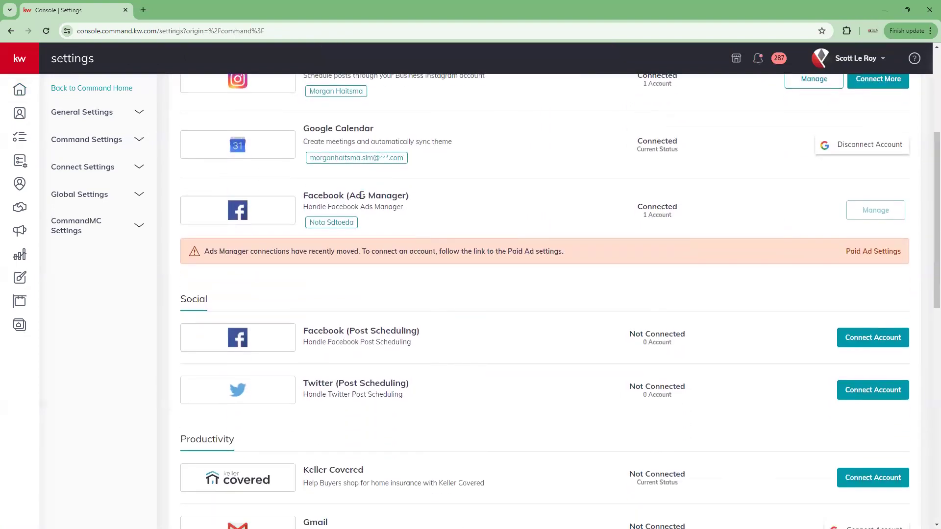
{"action": "scroll", "coordinate": [363, 199], "scroll_direction": "down", "scroll_amount": 5}
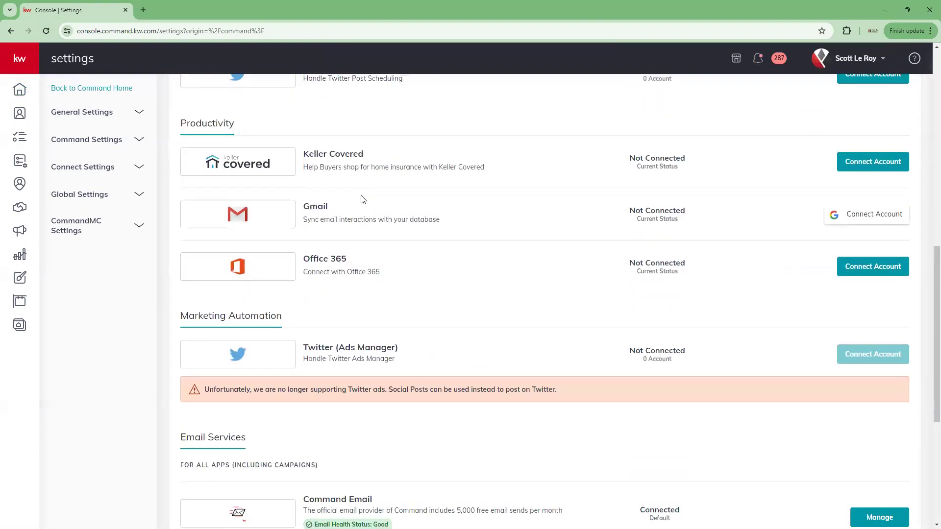
{"action": "scroll", "coordinate": [363, 199], "scroll_direction": "up", "scroll_amount": 8}
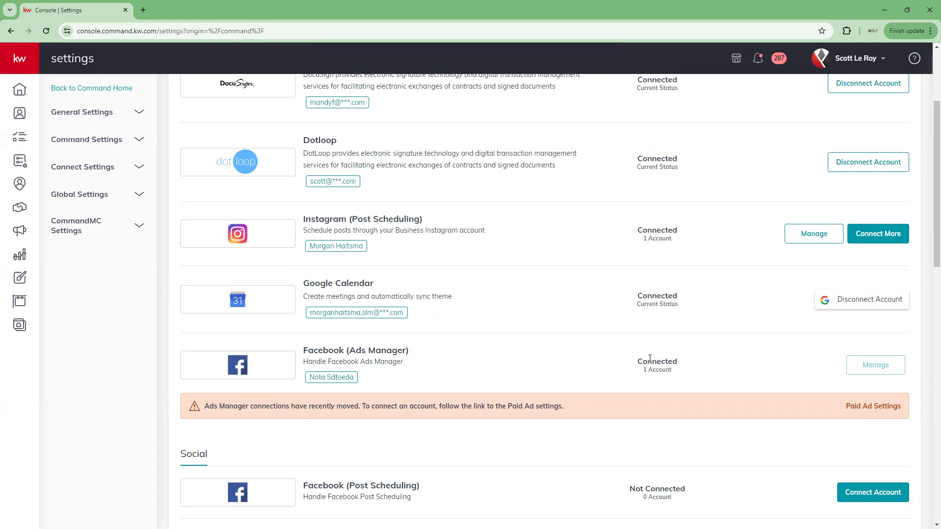
{"action": "scroll", "coordinate": [445, 347], "scroll_direction": "down", "scroll_amount": 1}
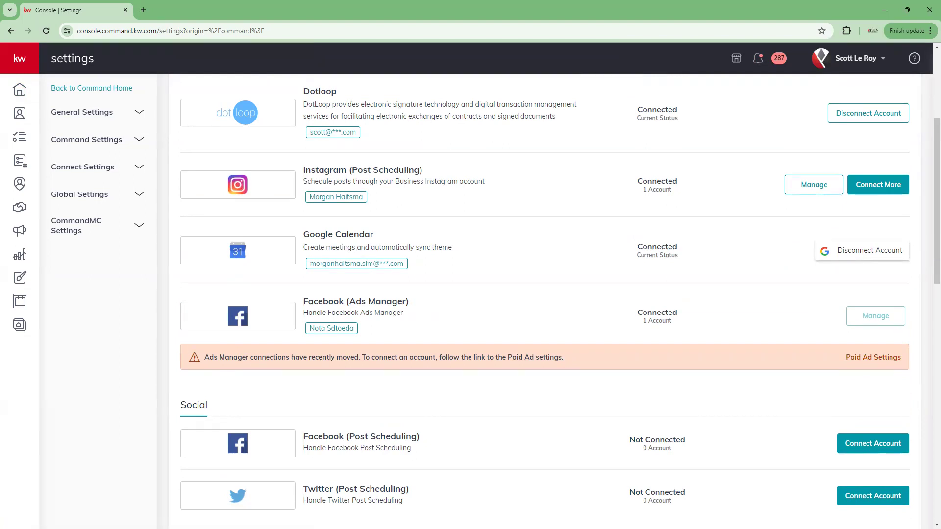
From the home dashboard, expand the sidebar and go to Campaigns.
{"action": "left_click", "coordinate": [18, 91]}
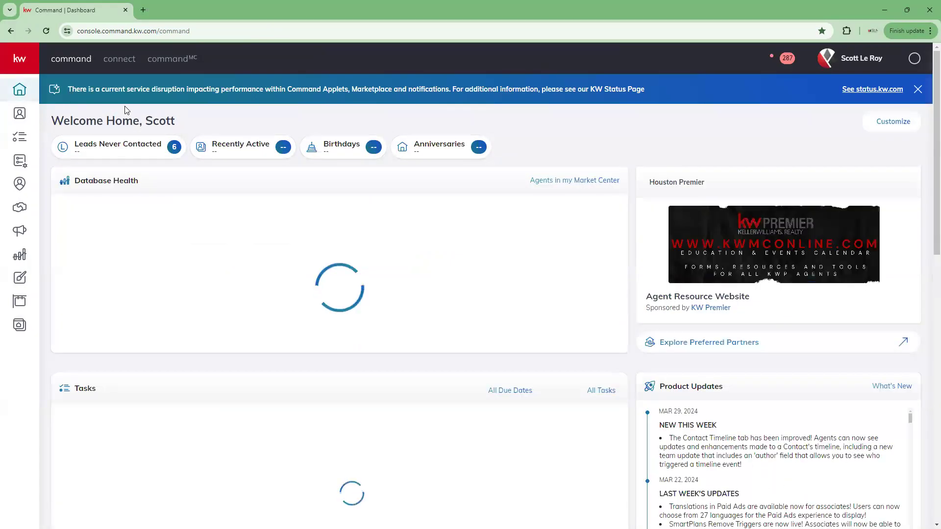
{"action": "left_click", "coordinate": [19, 58]}
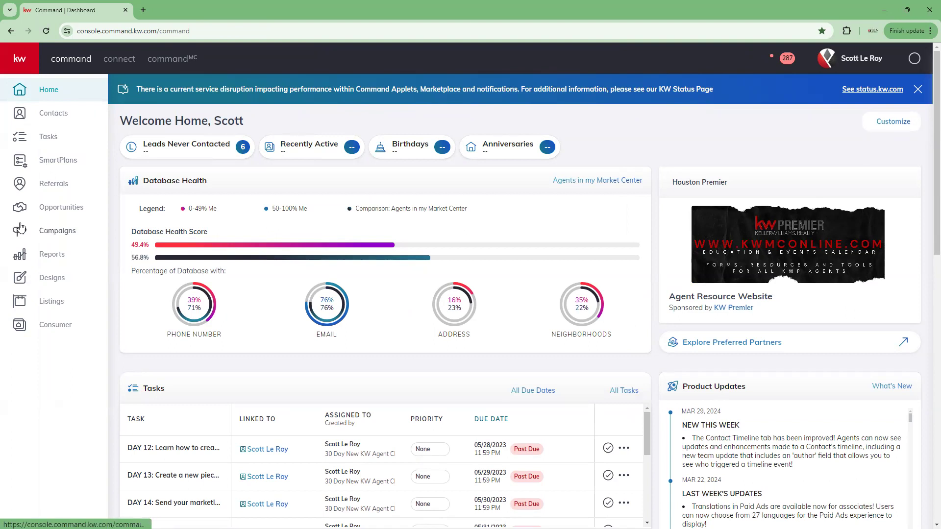
{"action": "left_click", "coordinate": [73, 233]}
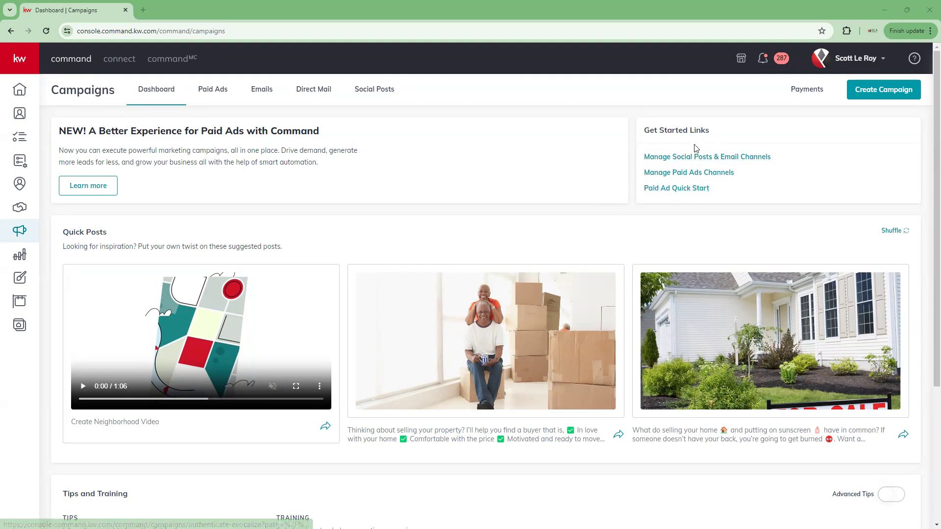
Scroll through the Campaigns Dashboard's suggested Quick Posts and paid ads getting-started links.
{"action": "scroll", "coordinate": [262, 265], "scroll_direction": "down", "scroll_amount": 1}
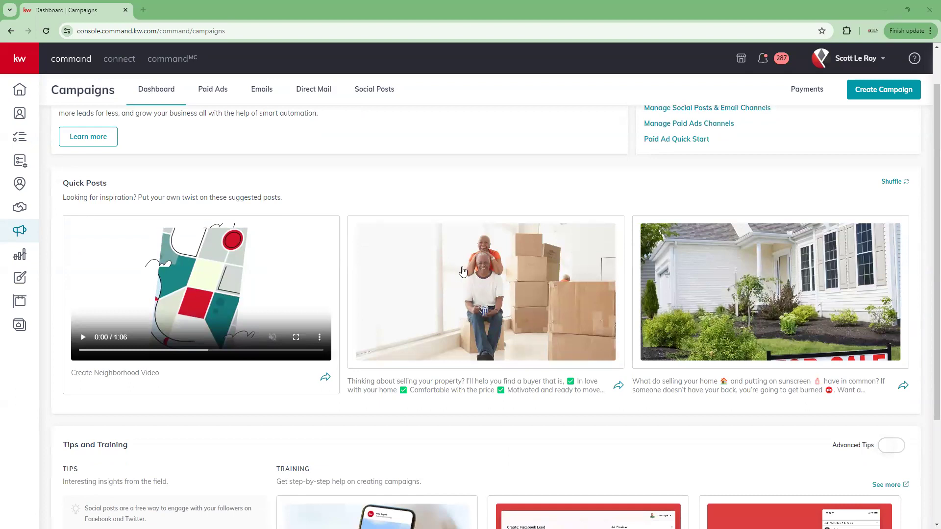
{"action": "scroll", "coordinate": [242, 310], "scroll_direction": "down", "scroll_amount": 3}
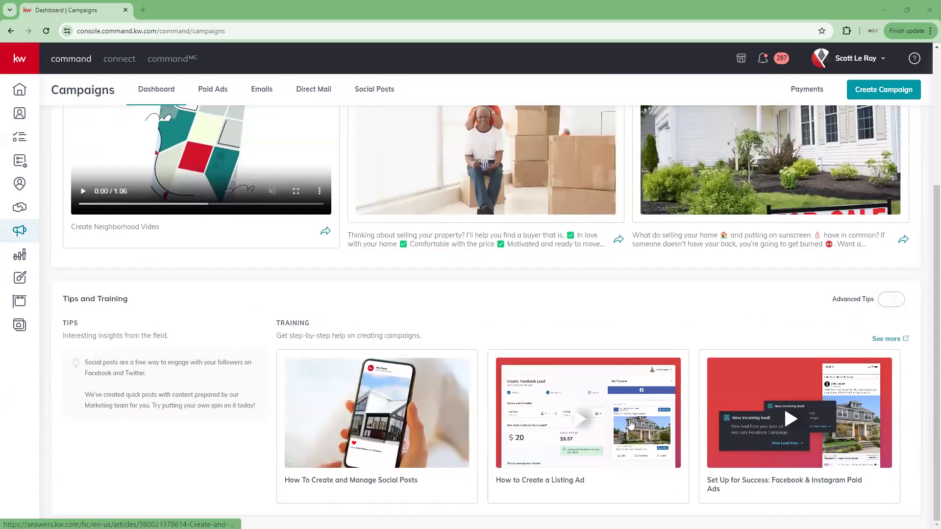
{"action": "scroll", "coordinate": [409, 441], "scroll_direction": "up", "scroll_amount": 3}
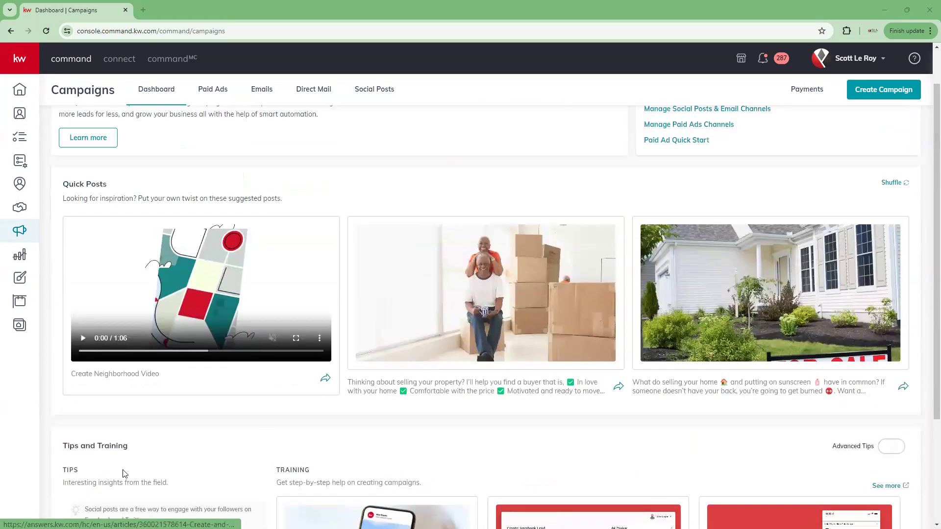
{"action": "scroll", "coordinate": [734, 499], "scroll_direction": "down", "scroll_amount": 3}
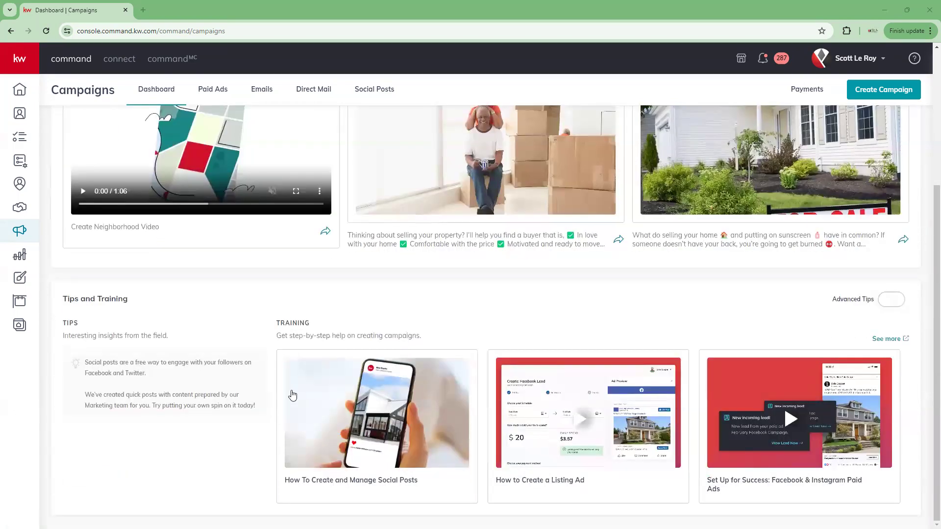
{"action": "scroll", "coordinate": [183, 393], "scroll_direction": "up", "scroll_amount": 4}
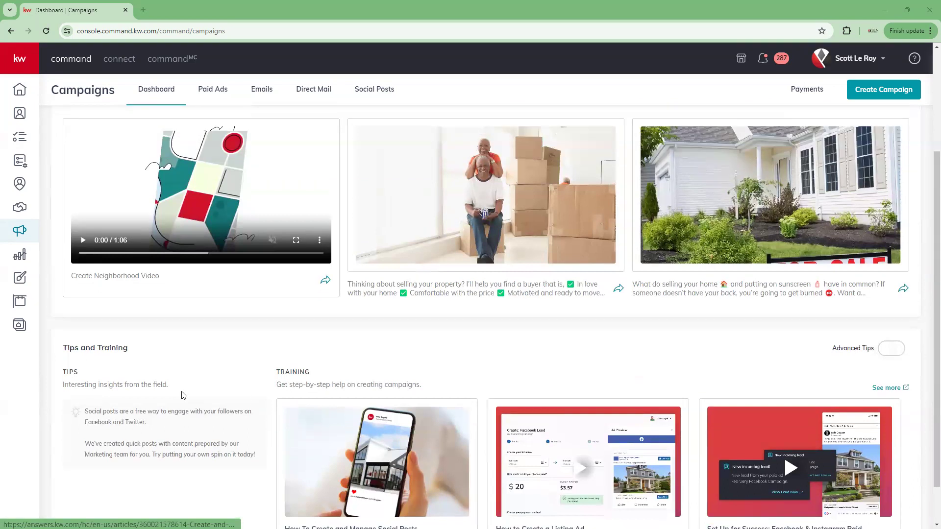
{"action": "scroll", "coordinate": [186, 391], "scroll_direction": "up", "scroll_amount": 1}
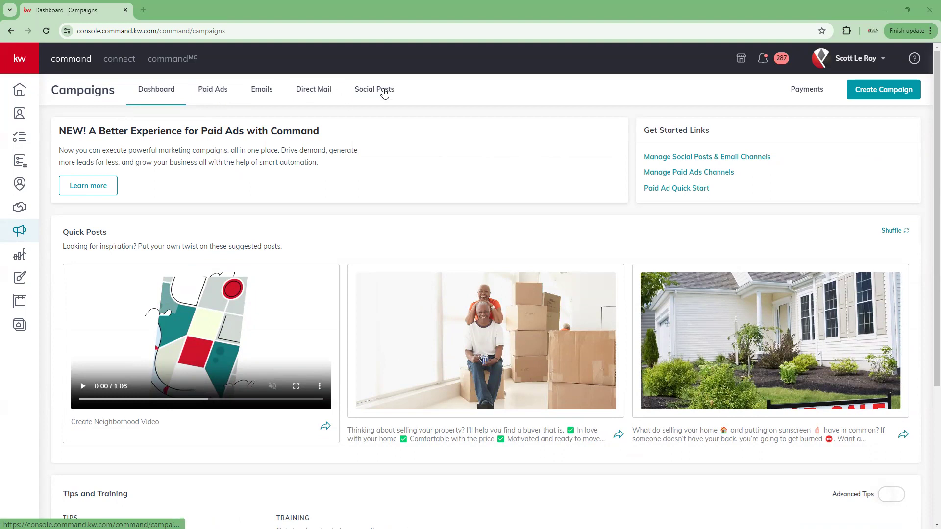
Open Paid Ads and check that the Legacy Paid Ad Campaigns list is empty.
{"action": "left_click", "coordinate": [213, 92]}
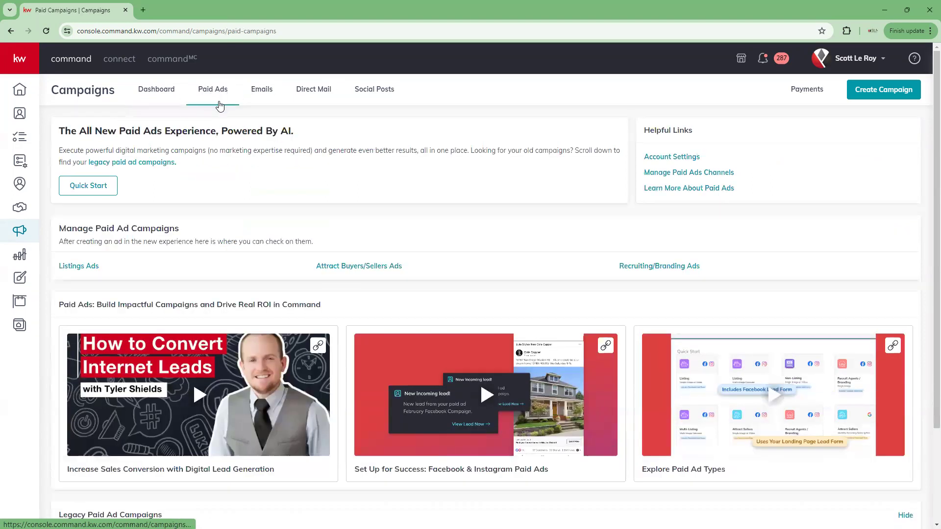
{"action": "scroll", "coordinate": [226, 163], "scroll_direction": "down", "scroll_amount": 1}
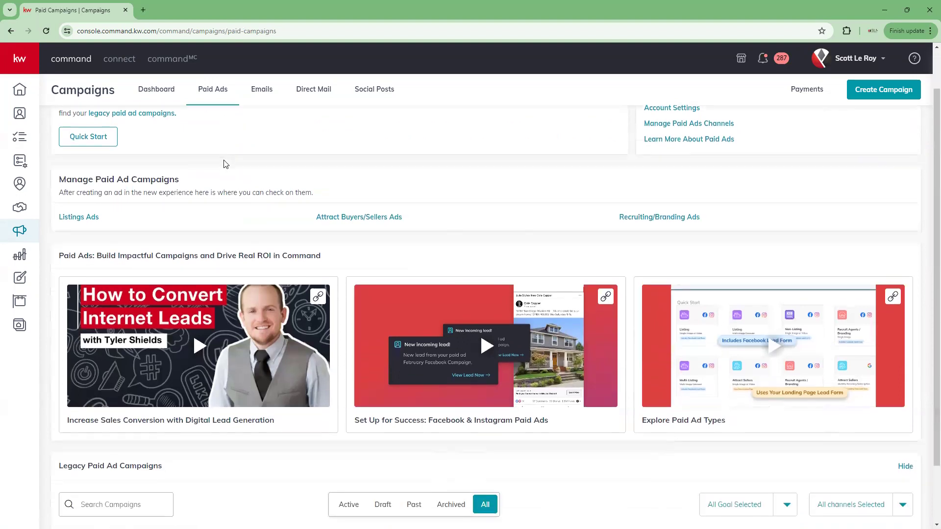
{"action": "scroll", "coordinate": [226, 164], "scroll_direction": "down", "scroll_amount": 1}
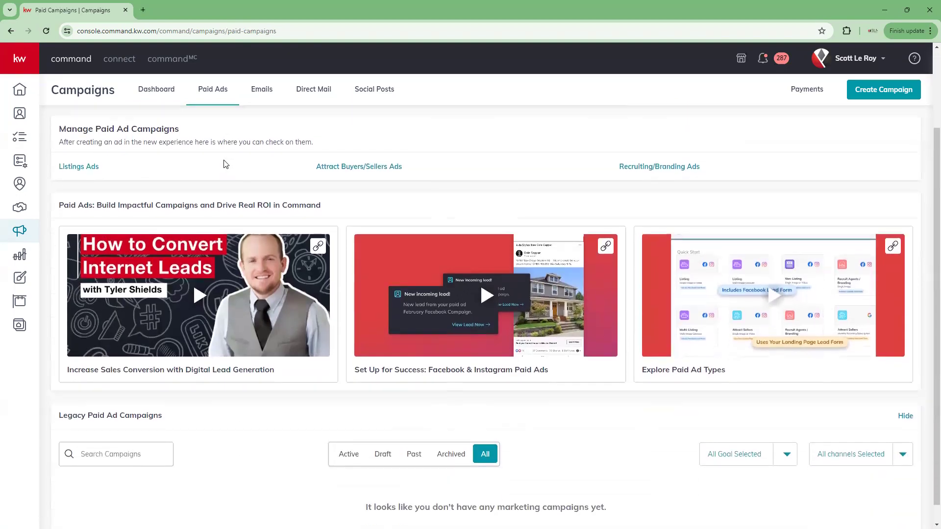
{"action": "scroll", "coordinate": [226, 164], "scroll_direction": "down", "scroll_amount": 1}
{"action": "scroll", "coordinate": [233, 254], "scroll_direction": "up", "scroll_amount": 3}
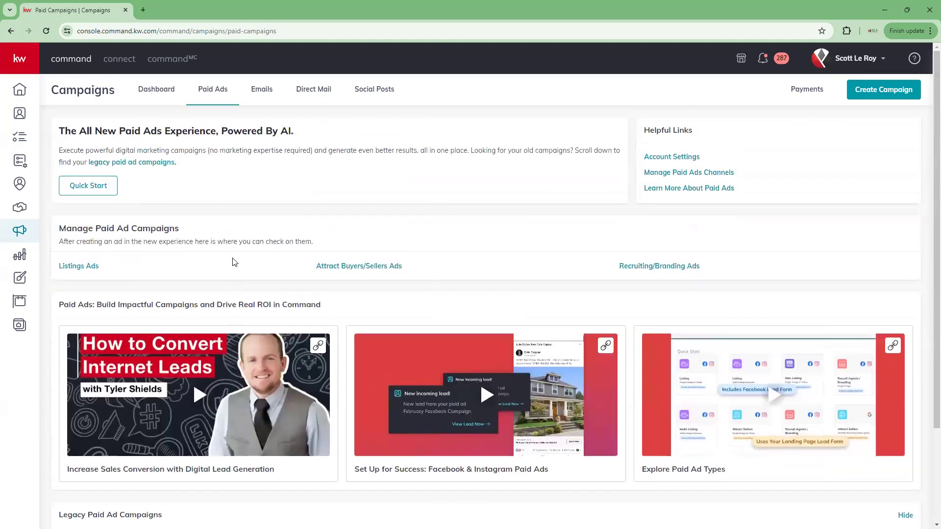
{"action": "scroll", "coordinate": [148, 405], "scroll_direction": "down", "scroll_amount": 3}
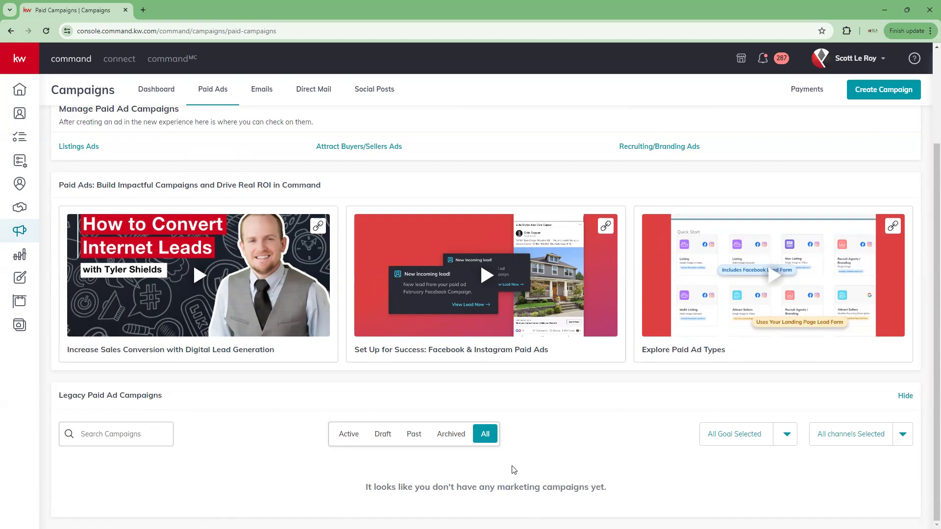
{"action": "scroll", "coordinate": [422, 483], "scroll_direction": "up", "scroll_amount": 2}
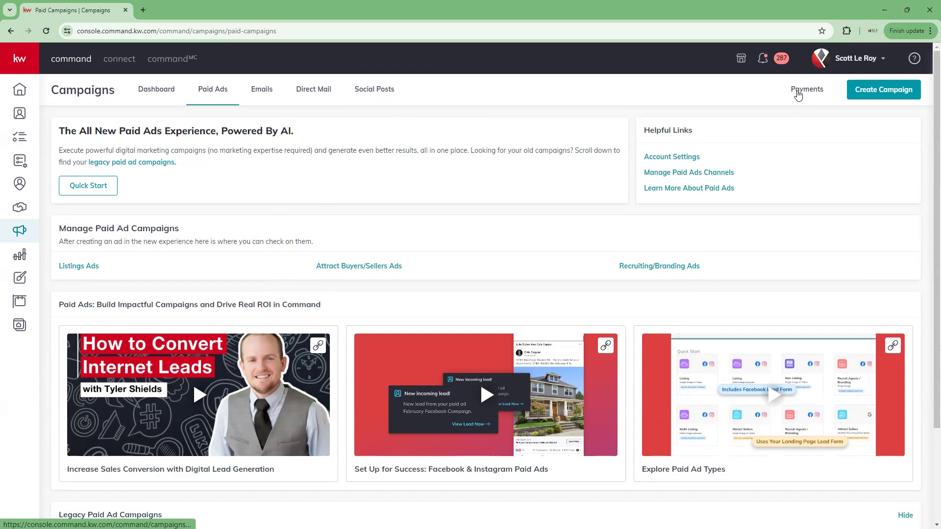
View the Payments page's $0 Ad Spend Metrics, then preview and dismiss the Create Campaign options.
{"action": "left_click", "coordinate": [798, 93]}
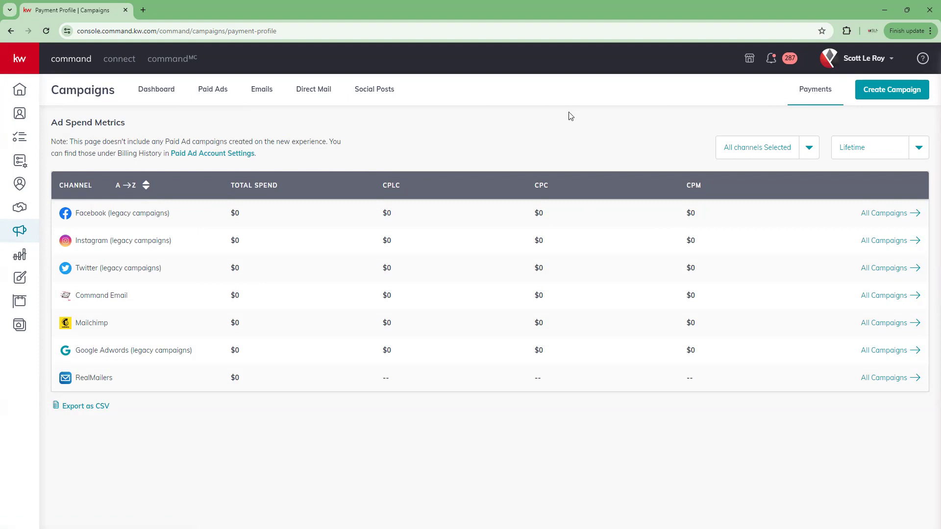
{"action": "left_click", "coordinate": [887, 93]}
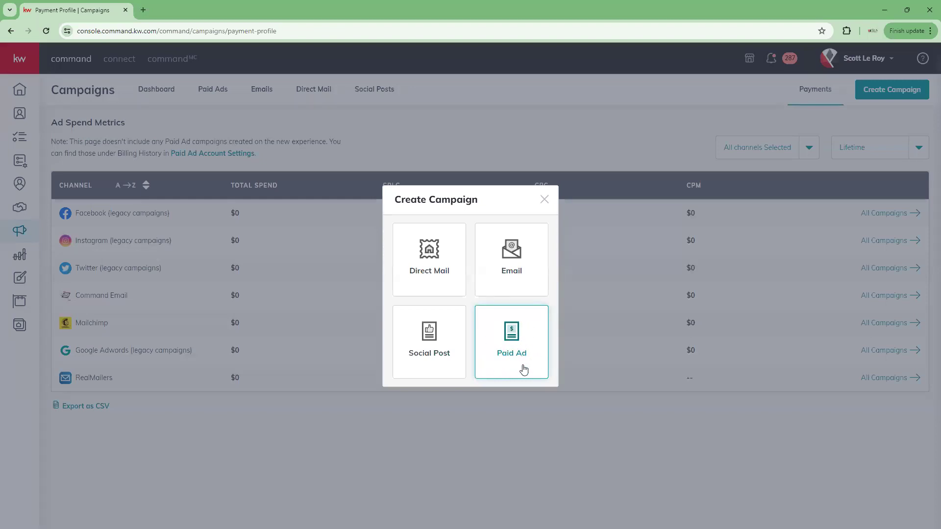
{"action": "left_click", "coordinate": [544, 200]}
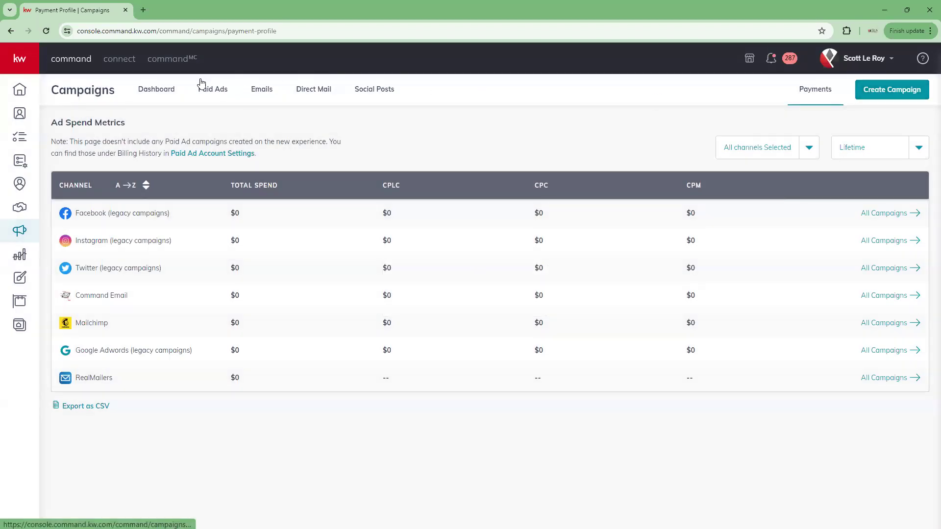
Return to Paid Ads and load the Quick Start dashboard listing 13 campaign templates.
{"action": "left_click", "coordinate": [218, 90]}
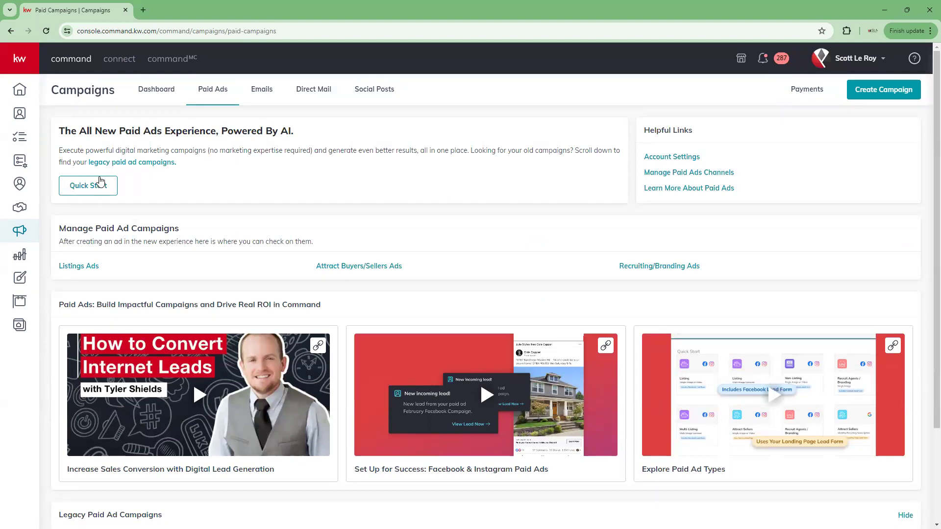
{"action": "scroll", "coordinate": [92, 190], "scroll_direction": "down", "scroll_amount": 3}
{"action": "scroll", "coordinate": [92, 190], "scroll_direction": "up", "scroll_amount": 3}
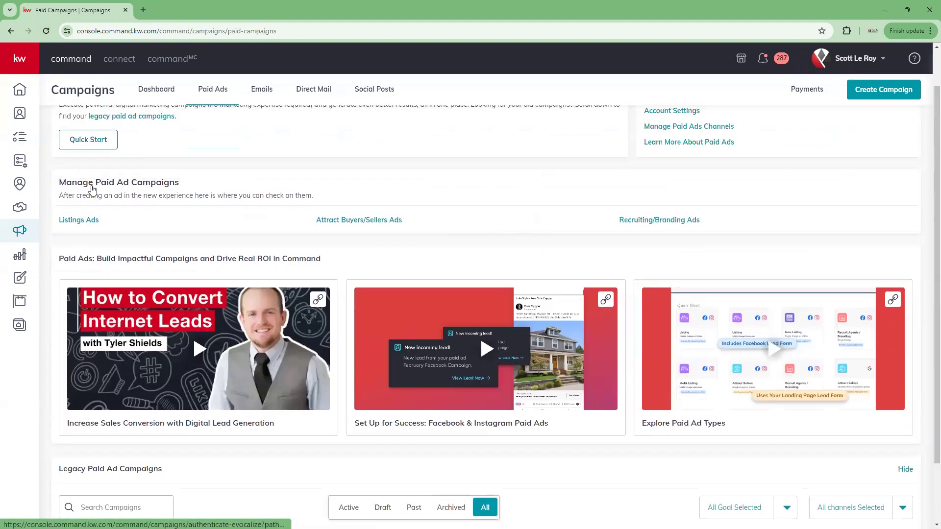
{"action": "left_click", "coordinate": [106, 187]}
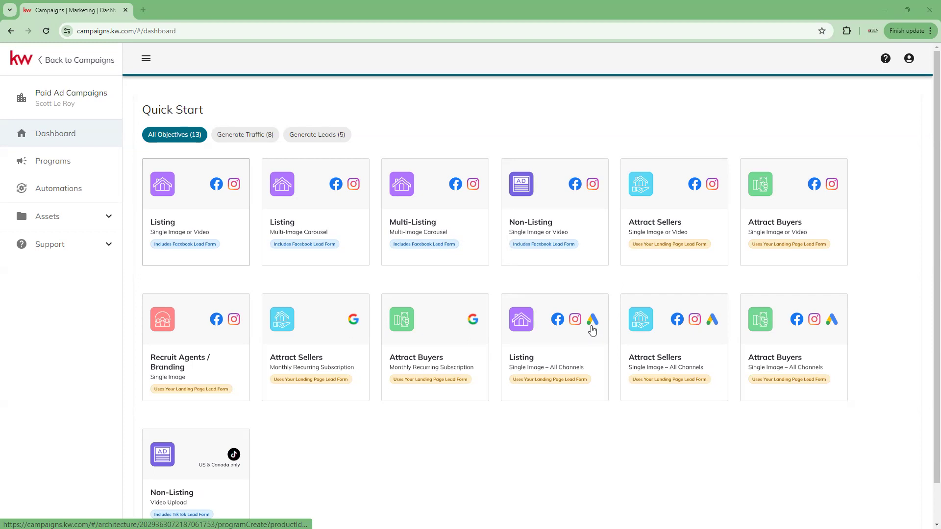
{"action": "scroll", "coordinate": [221, 304], "scroll_direction": "down", "scroll_amount": 1}
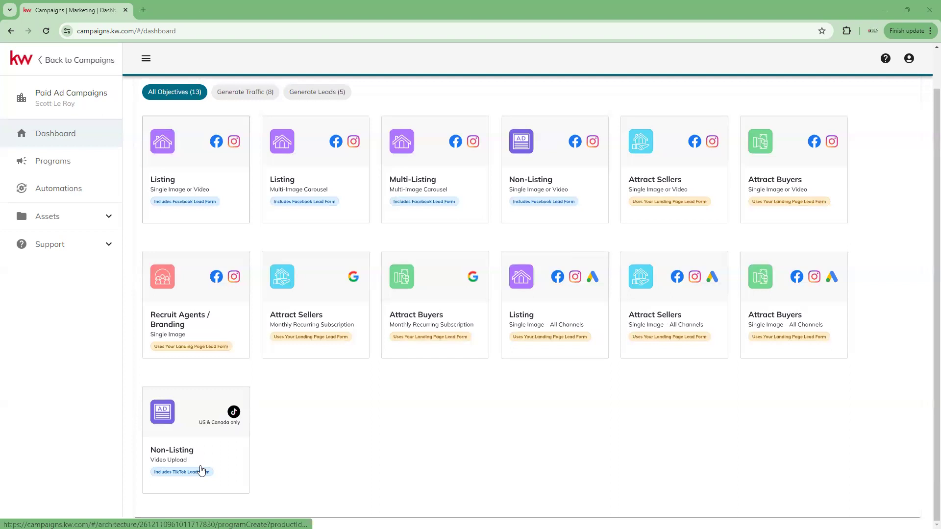
Scroll through the 13 Quick Start objective cards, 8 Generate Traffic and 5 Generate Leads.
{"action": "scroll", "coordinate": [300, 435], "scroll_direction": "up", "scroll_amount": 1}
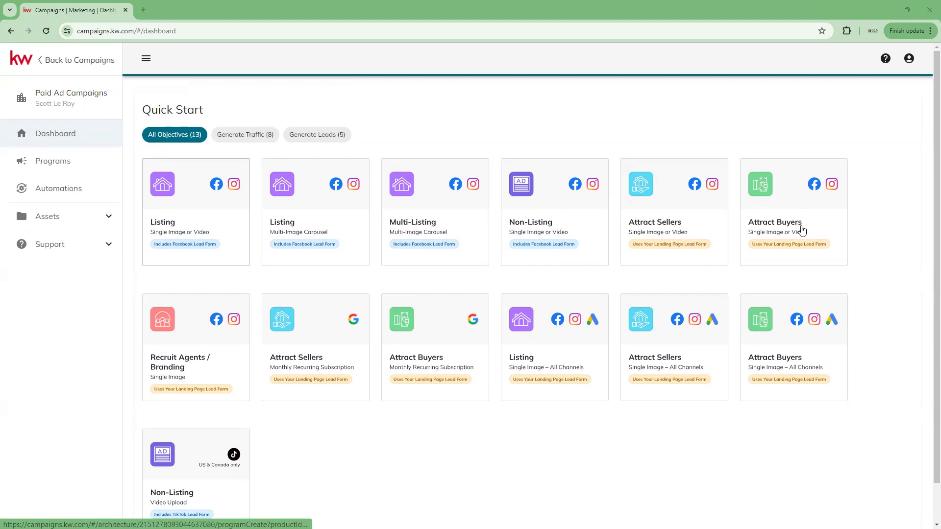
{"action": "scroll", "coordinate": [607, 260], "scroll_direction": "down", "scroll_amount": 1}
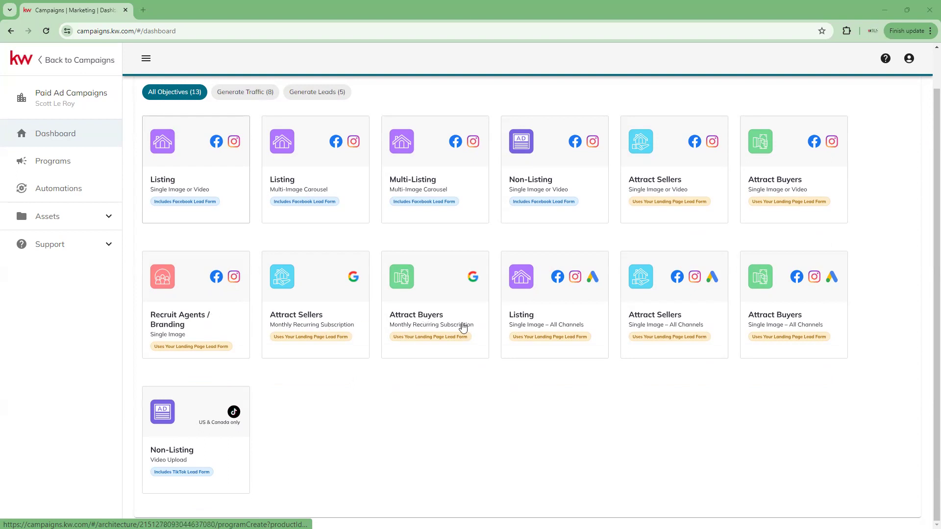
{"action": "scroll", "coordinate": [347, 269], "scroll_direction": "up", "scroll_amount": 1}
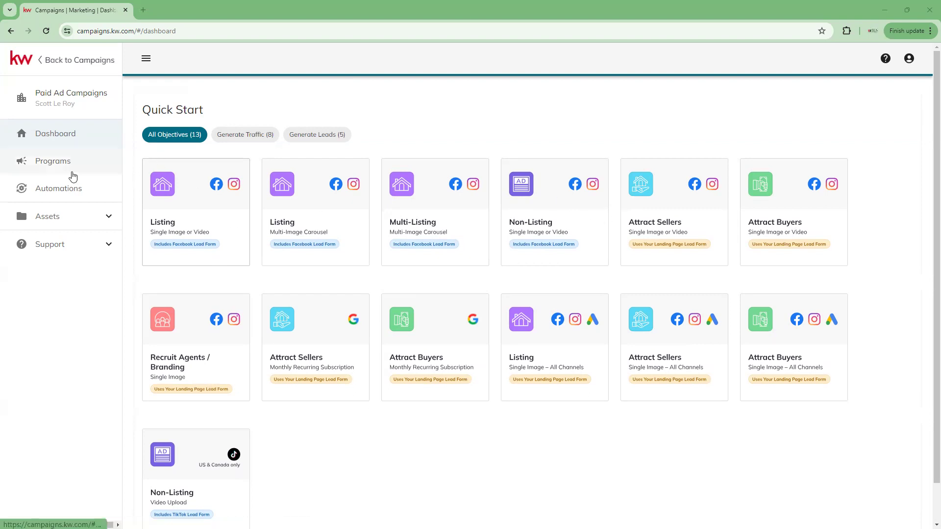
Go from the Programs list to the Automations page, which lists no automations.
{"action": "left_click", "coordinate": [43, 169]}
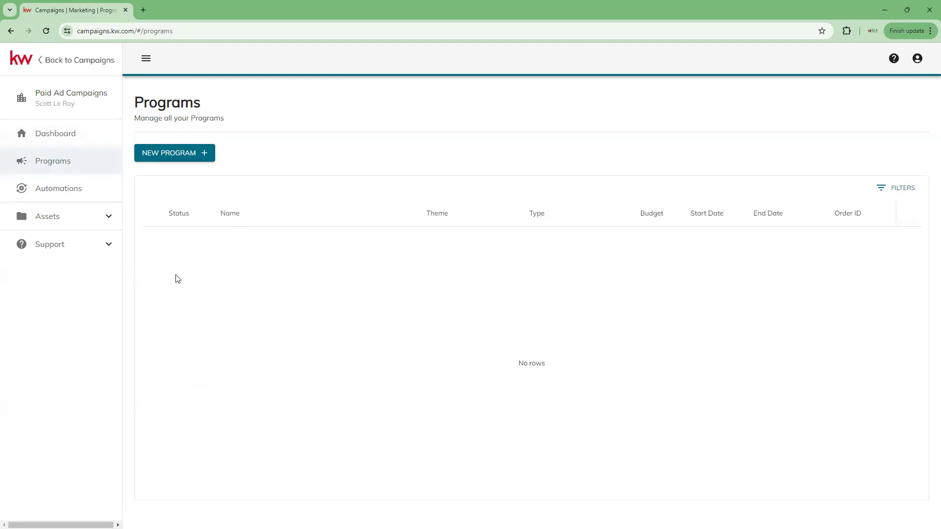
{"action": "left_click", "coordinate": [65, 193]}
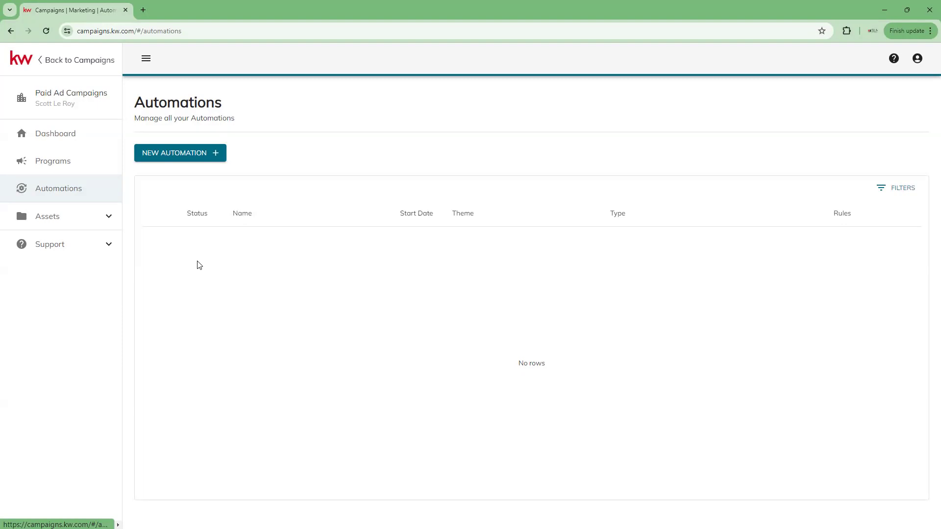
Expand Assets, view the linked Facebook Pages, then open the empty Leads page.
{"action": "left_click", "coordinate": [76, 219]}
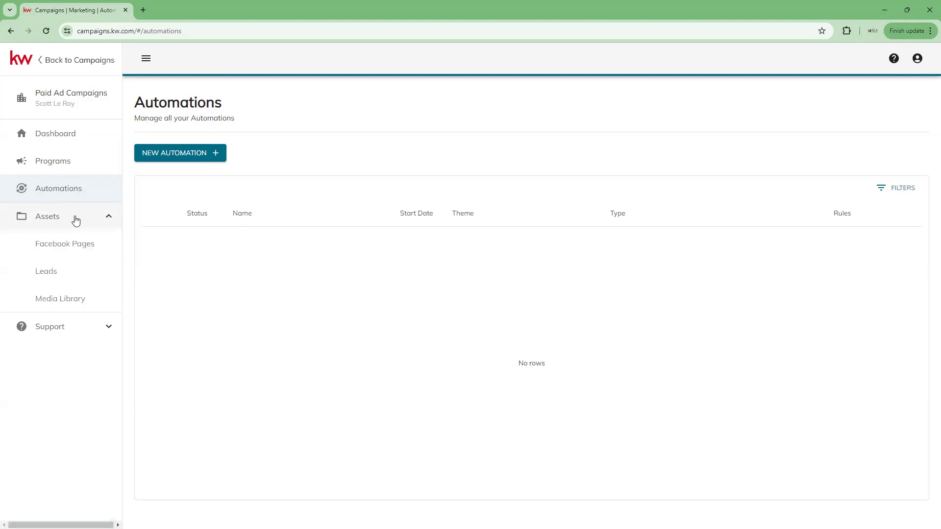
{"action": "left_click", "coordinate": [82, 250]}
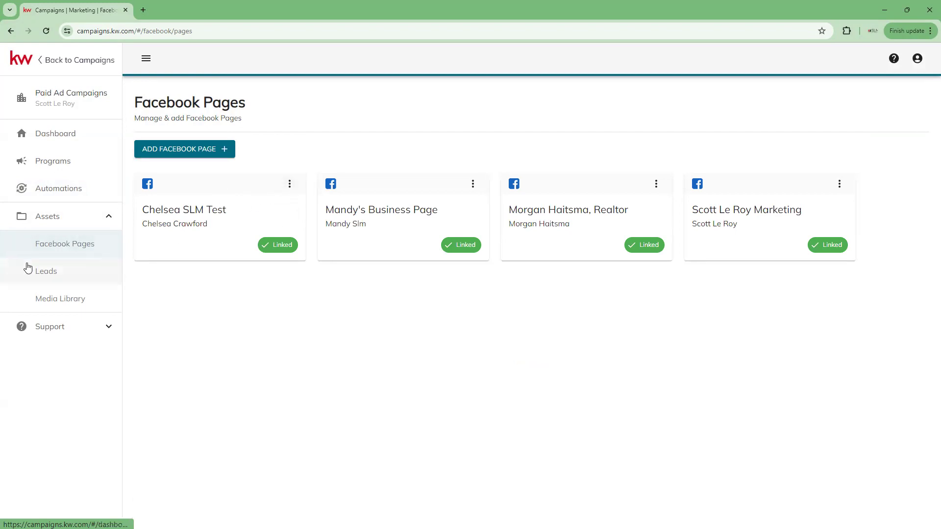
{"action": "left_click", "coordinate": [58, 276]}
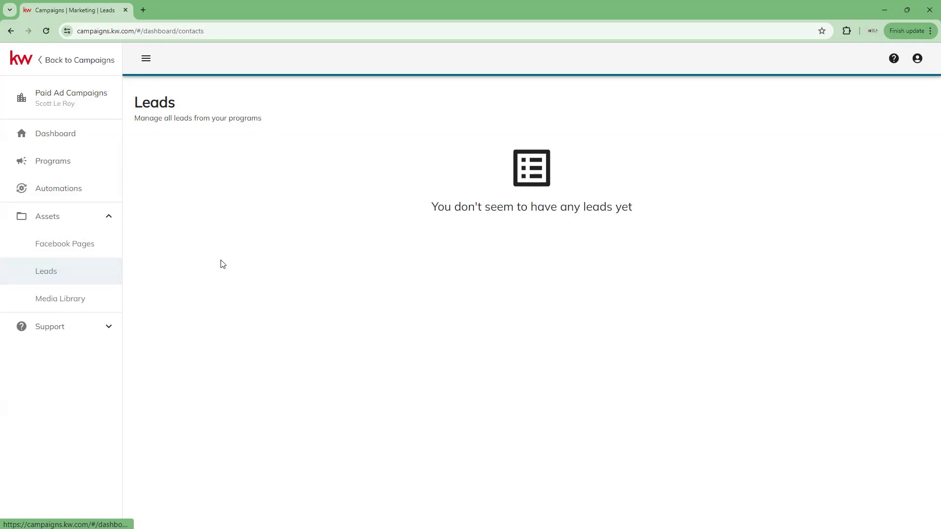
Check the Media Library and Support options, collapse Assets, and return to the empty Programs list.
{"action": "left_click", "coordinate": [82, 303]}
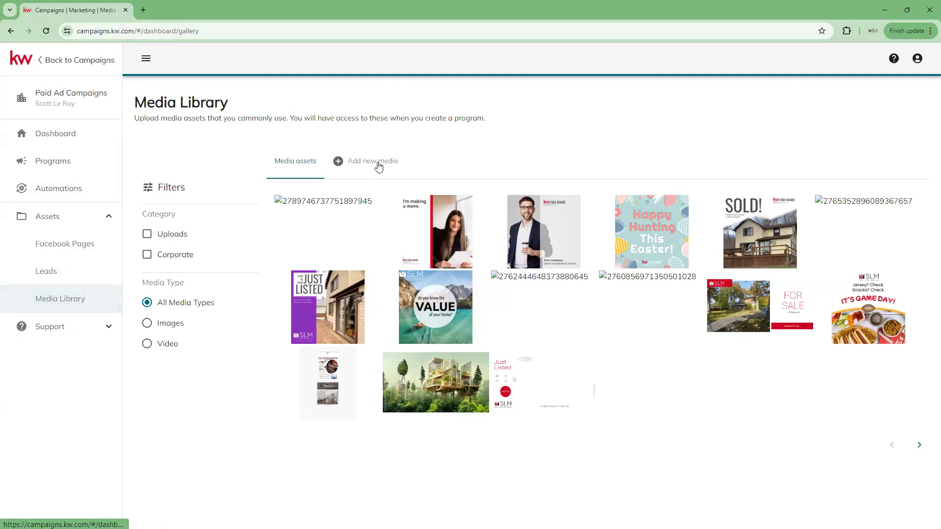
{"action": "left_click", "coordinate": [76, 326]}
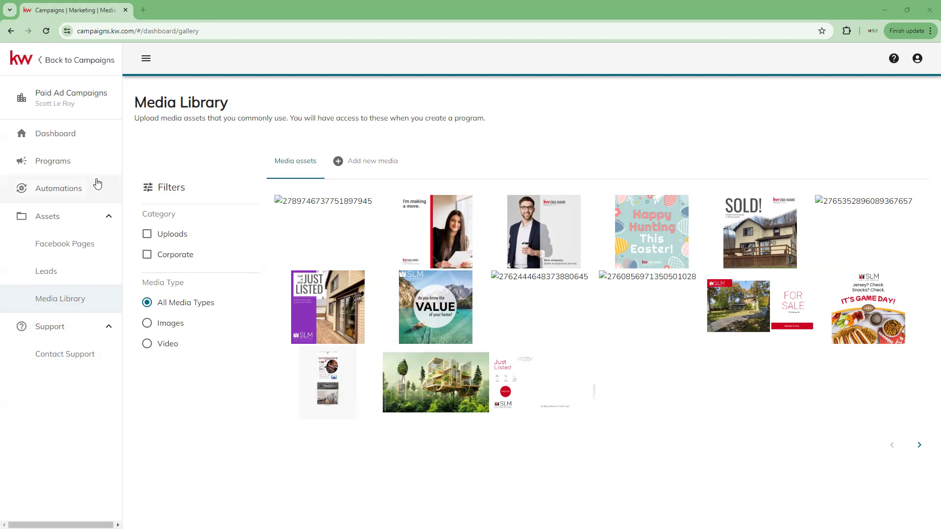
{"action": "left_click", "coordinate": [96, 214]}
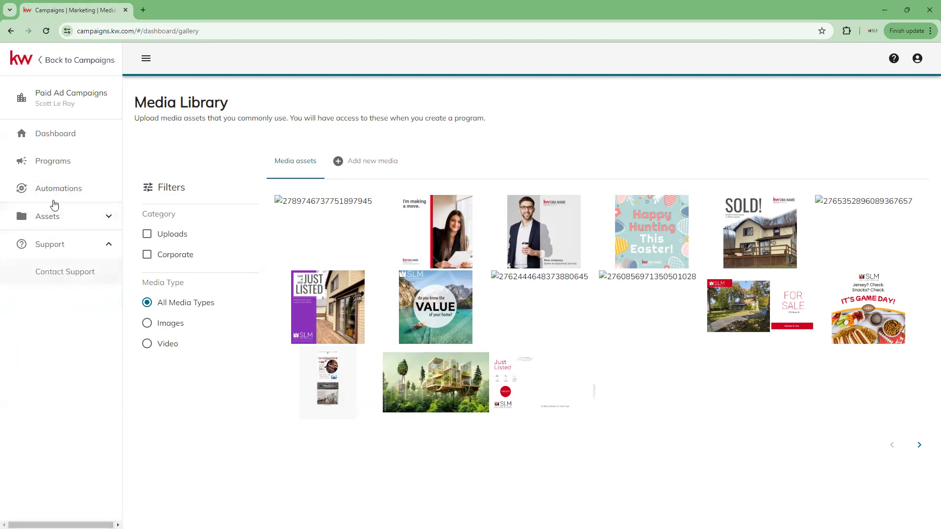
{"action": "left_click", "coordinate": [45, 163]}
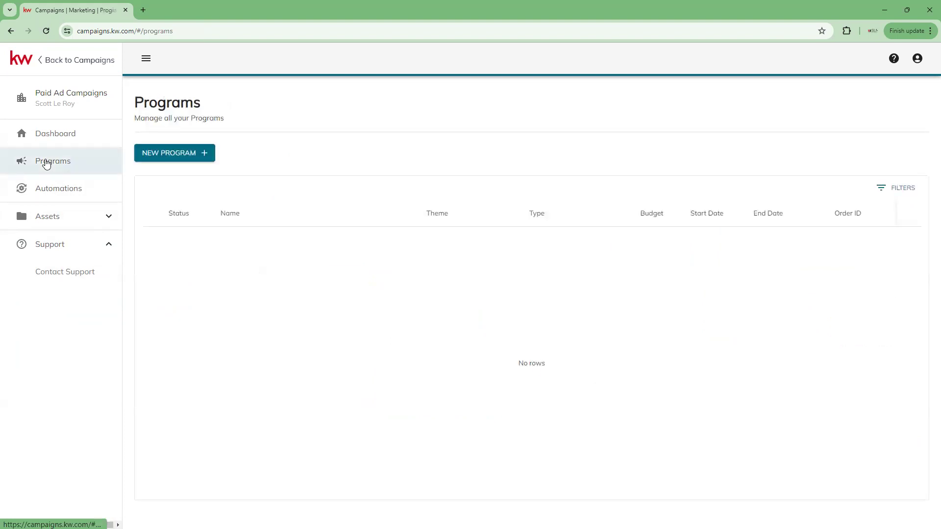
{"action": "left_click", "coordinate": [168, 154]}
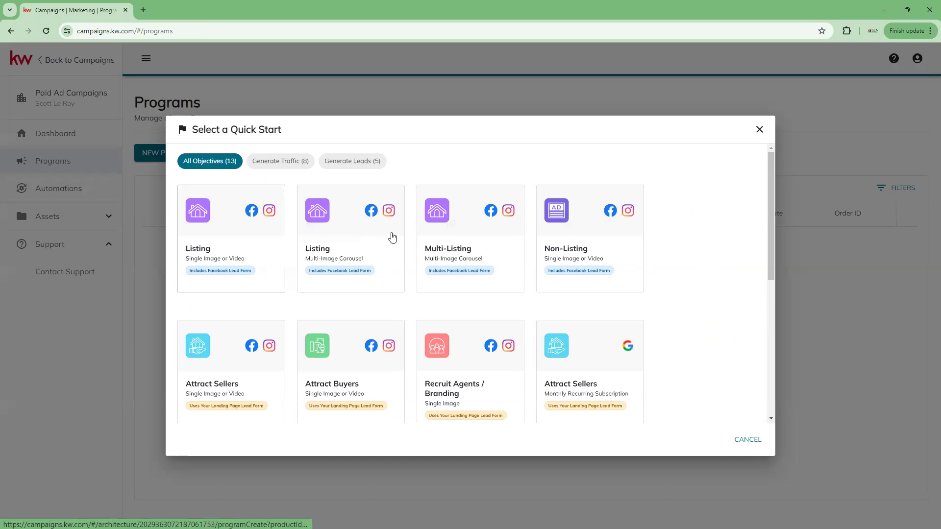
{"action": "scroll", "coordinate": [397, 239], "scroll_direction": "down", "scroll_amount": 4}
{"action": "scroll", "coordinate": [397, 238], "scroll_direction": "down", "scroll_amount": 2}
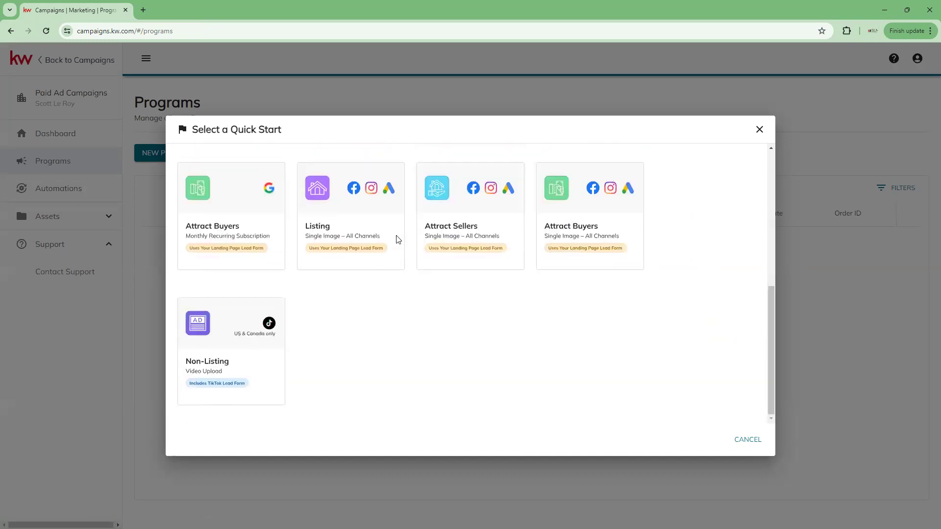
{"action": "scroll", "coordinate": [397, 239], "scroll_direction": "up", "scroll_amount": 6}
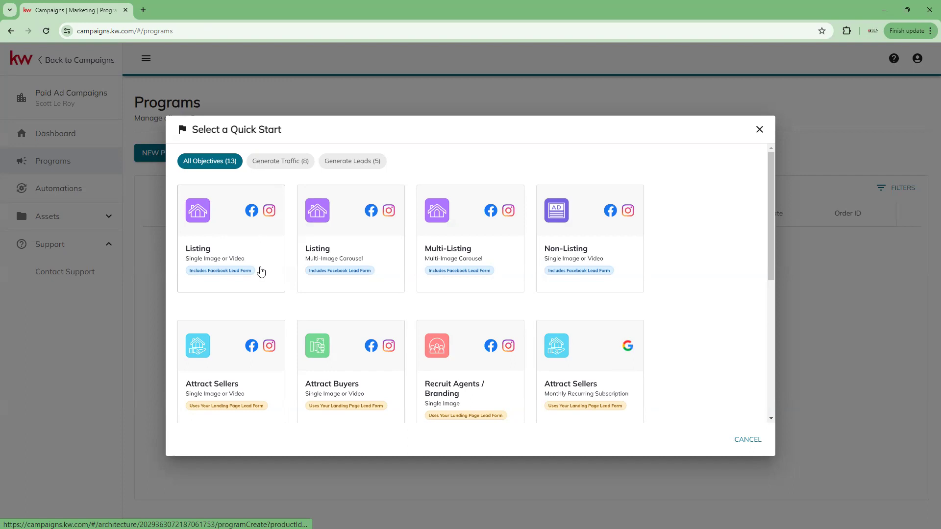
Start a Single Image or Video Listing program and review the linkable Facebook pages.
{"action": "left_click", "coordinate": [261, 250]}
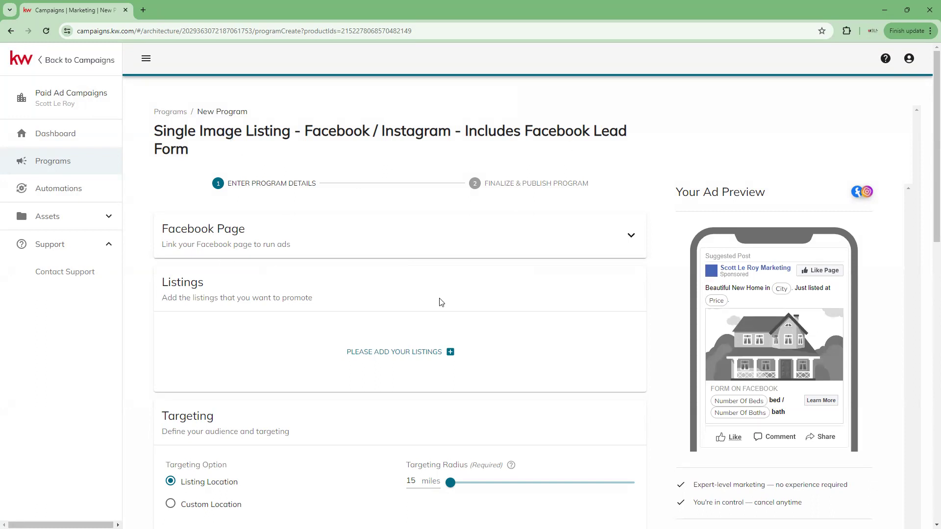
{"action": "scroll", "coordinate": [254, 353], "scroll_direction": "down", "scroll_amount": 4}
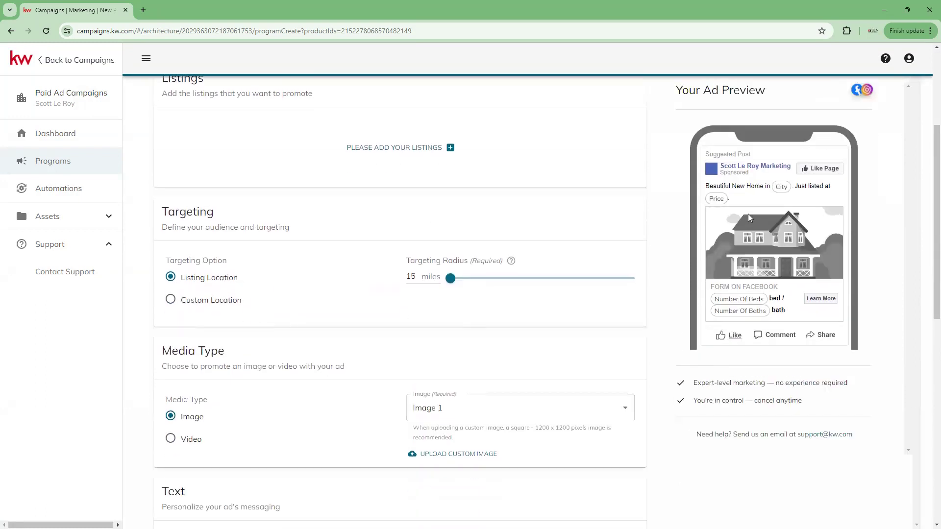
{"action": "scroll", "coordinate": [405, 327], "scroll_direction": "down", "scroll_amount": 1}
{"action": "scroll", "coordinate": [405, 327], "scroll_direction": "up", "scroll_amount": 6}
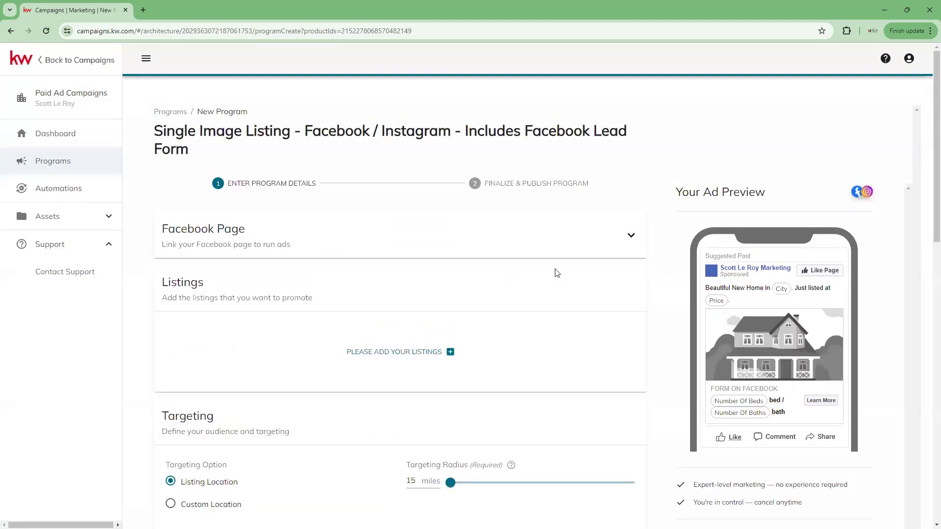
{"action": "left_click", "coordinate": [632, 236]}
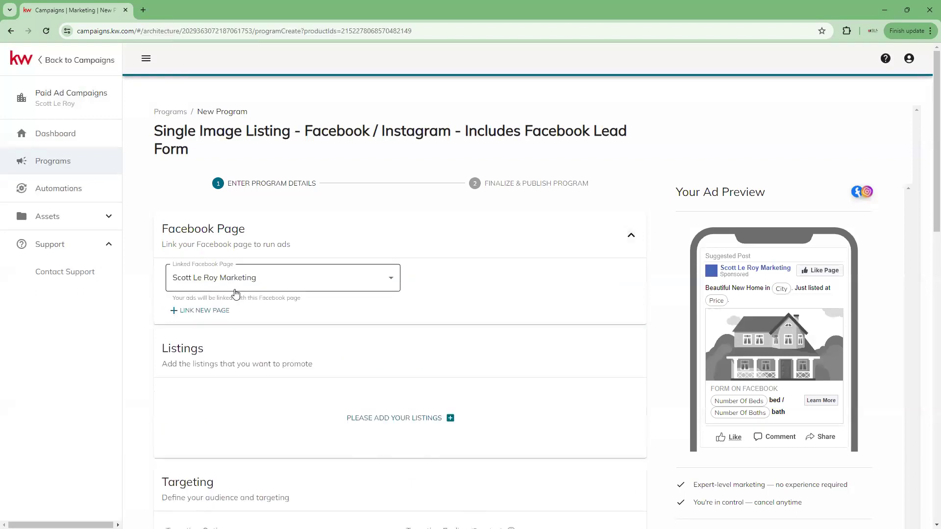
{"action": "left_click", "coordinate": [397, 285]}
{"action": "left_click", "coordinate": [397, 284]}
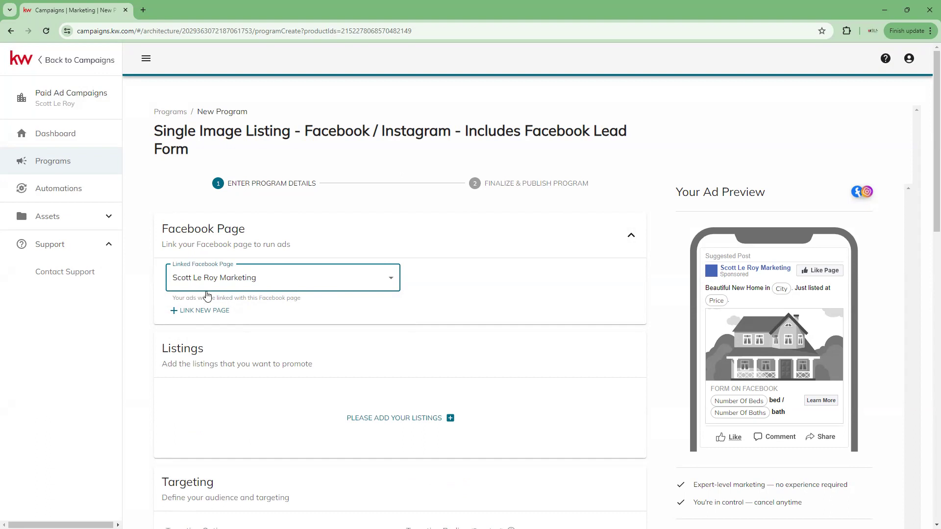
Link the SLM Test Facebook page and scroll down to the Listings section.
{"action": "left_click", "coordinate": [389, 278]}
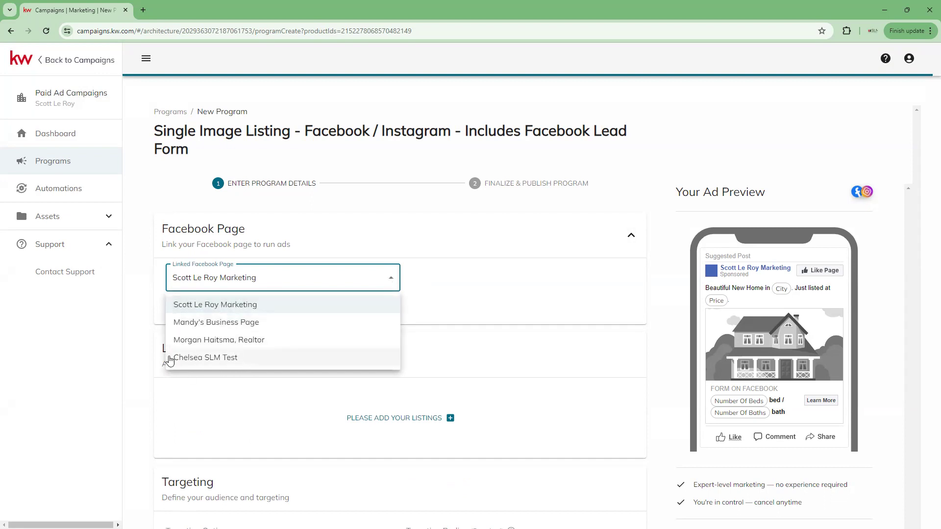
{"action": "left_click", "coordinate": [232, 359]}
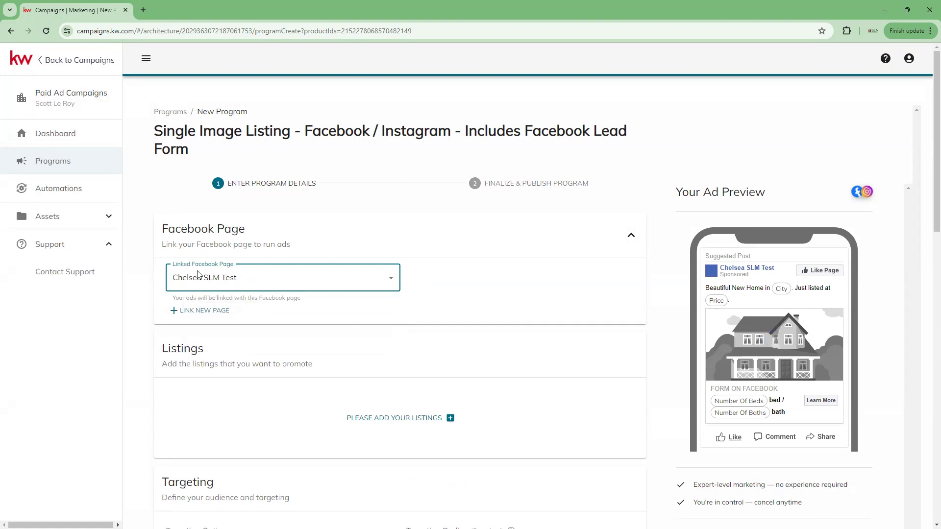
{"action": "scroll", "coordinate": [248, 298], "scroll_direction": "down", "scroll_amount": 1}
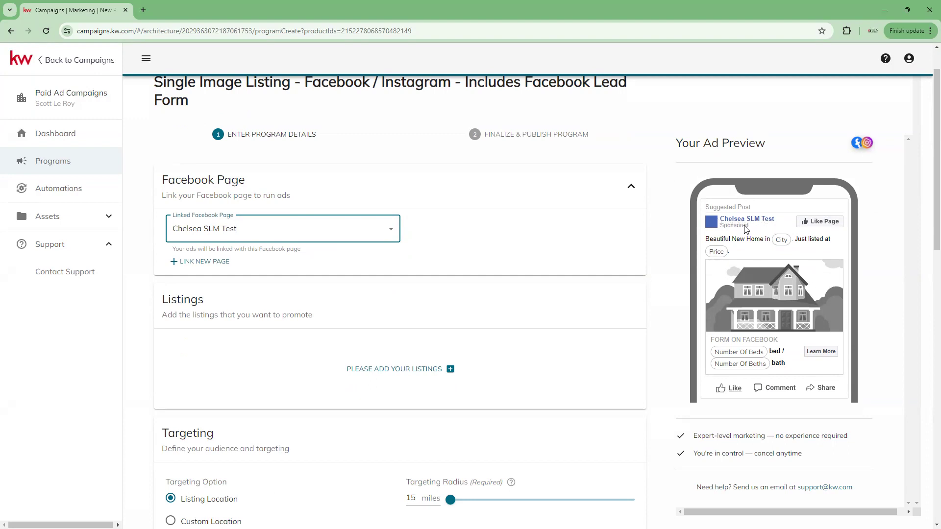
{"action": "scroll", "coordinate": [407, 267], "scroll_direction": "down", "scroll_amount": 2}
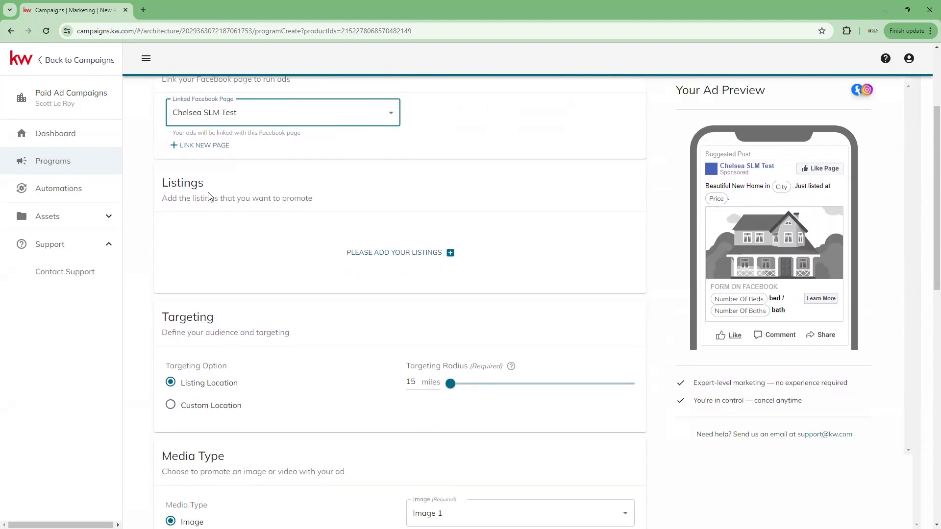
{"action": "left_click", "coordinate": [409, 254]}
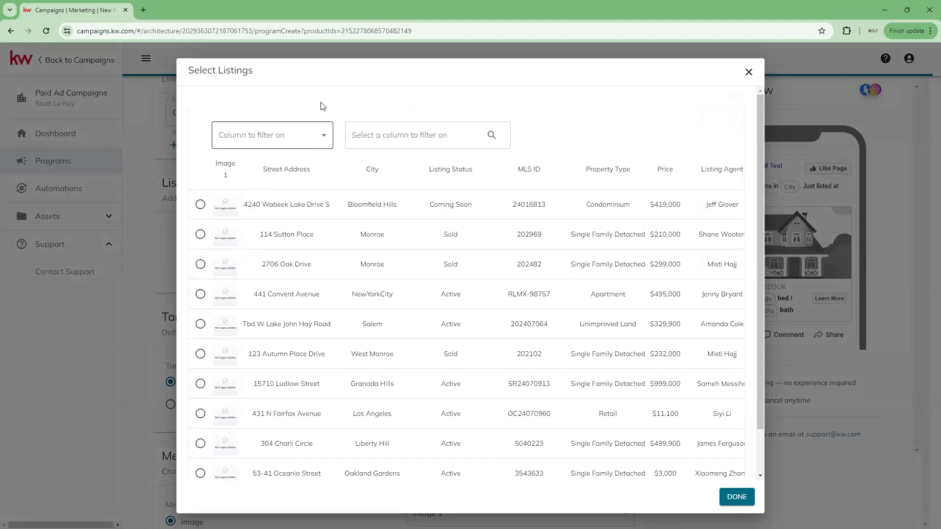
{"action": "left_click", "coordinate": [289, 138]}
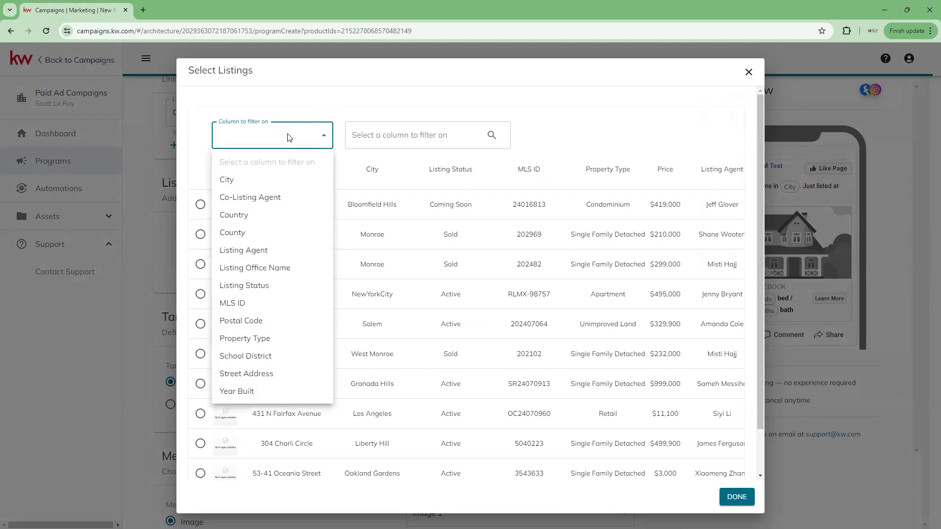
{"action": "left_click", "coordinate": [321, 103]}
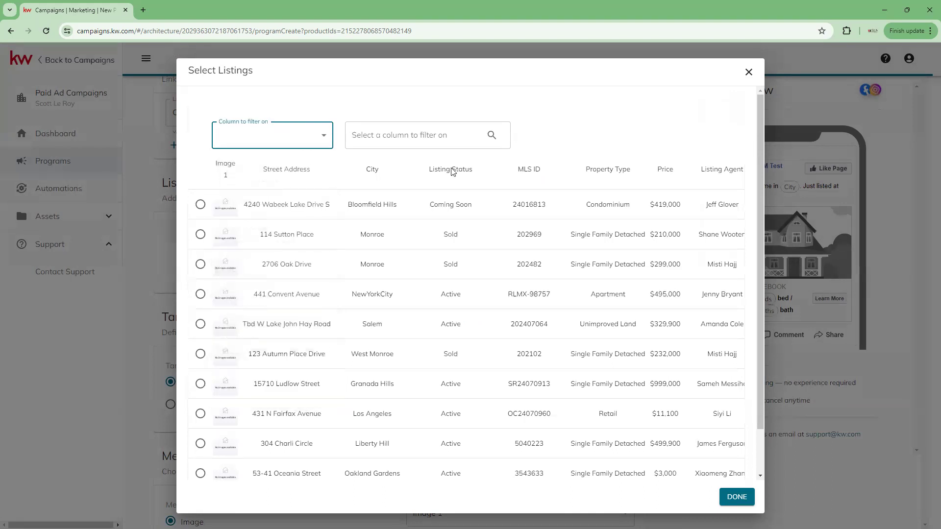
{"action": "scroll", "coordinate": [300, 400], "scroll_direction": "down", "scroll_amount": 1}
{"action": "scroll", "coordinate": [304, 395], "scroll_direction": "up", "scroll_amount": 1}
{"action": "left_click", "coordinate": [378, 135]}
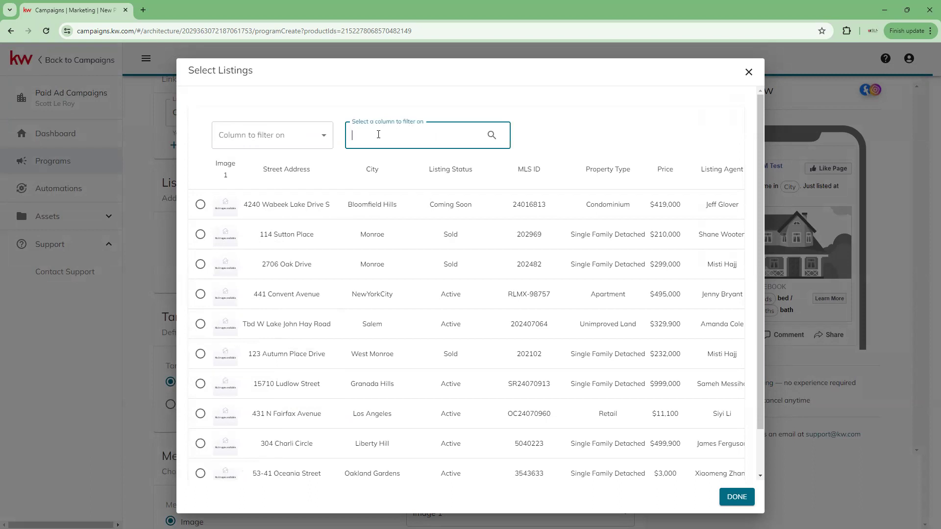
{"action": "left_click", "coordinate": [262, 137]}
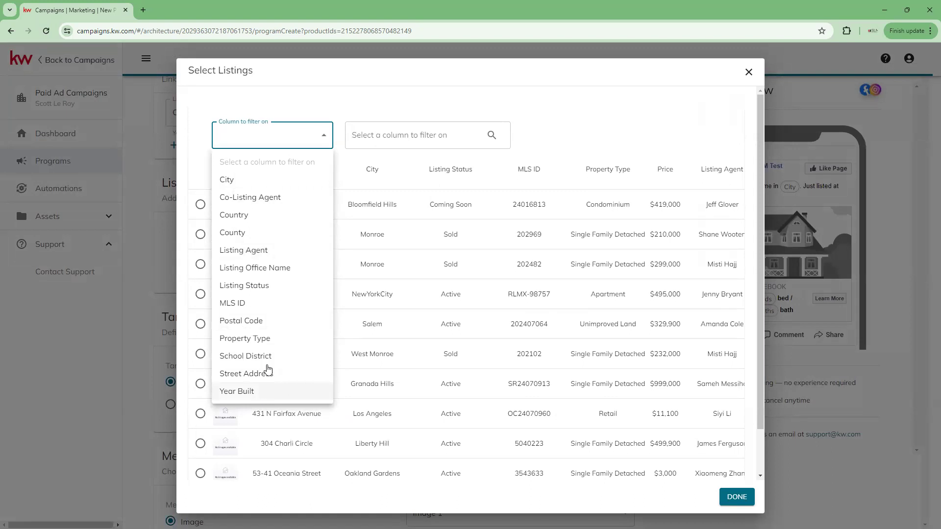
{"action": "left_click", "coordinate": [274, 306]}
{"action": "left_click", "coordinate": [372, 139]}
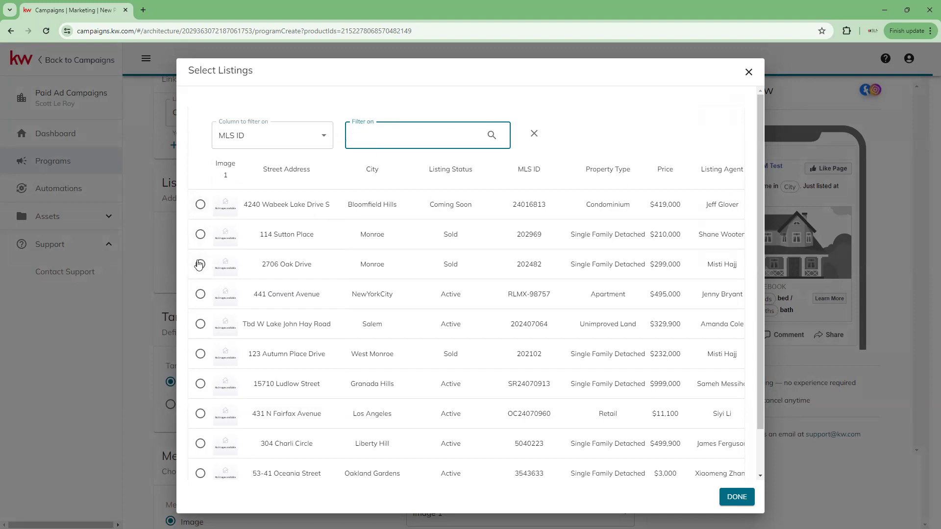
{"action": "left_click", "coordinate": [201, 205]}
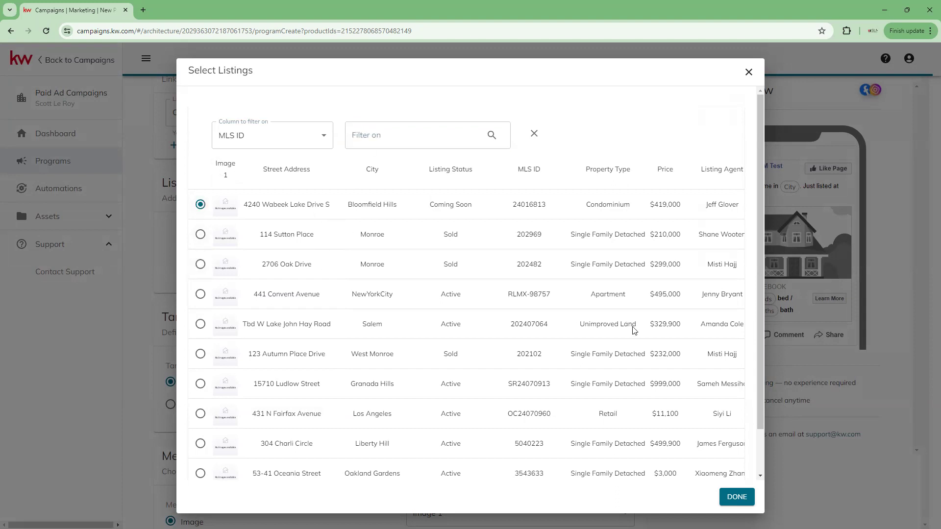
{"action": "left_click", "coordinate": [737, 497]}
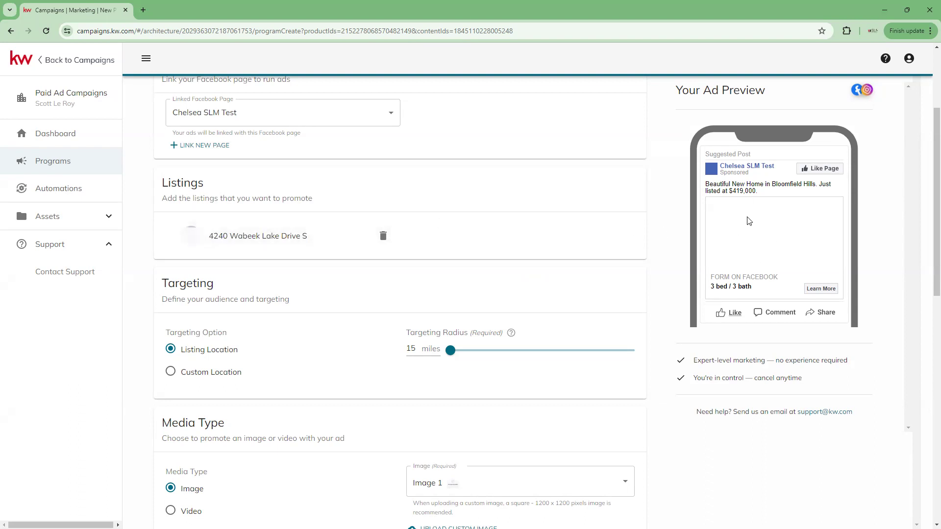
Scroll down to confirm the $419,000 ad preview shows a 'No images available' placeholder.
{"action": "scroll", "coordinate": [368, 223], "scroll_direction": "down", "scroll_amount": 1}
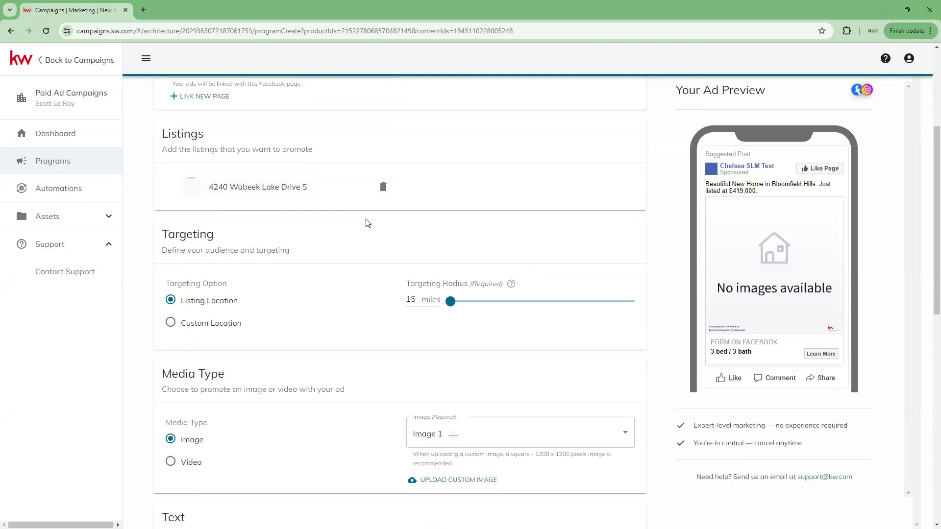
{"action": "scroll", "coordinate": [368, 223], "scroll_direction": "down", "scroll_amount": 1}
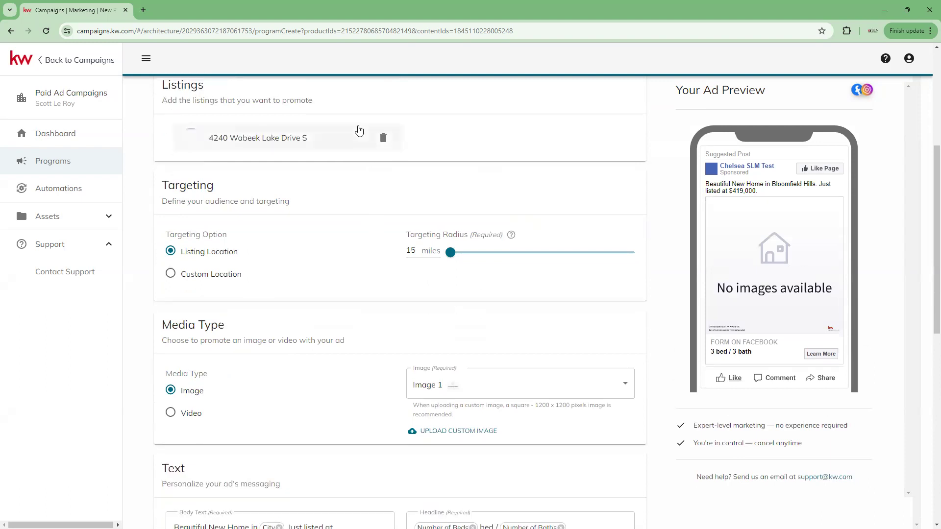
{"action": "left_click", "coordinate": [388, 145]}
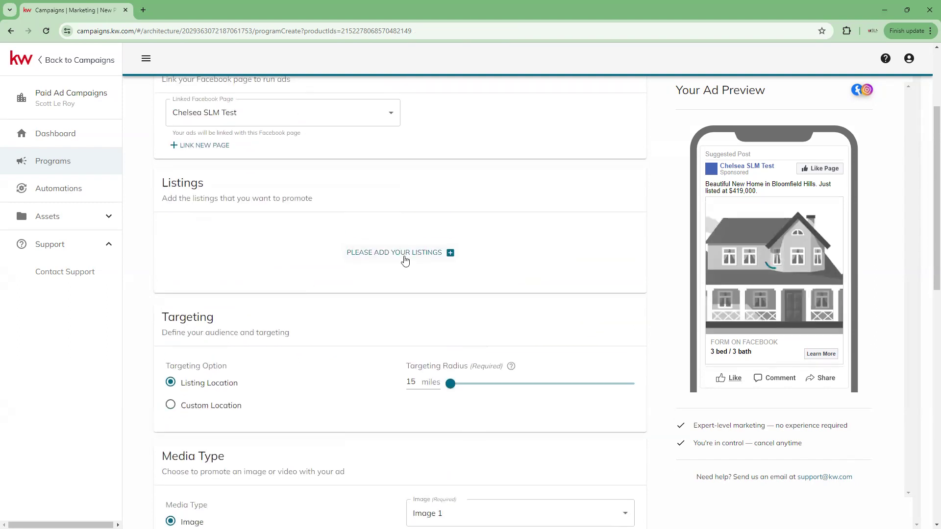
{"action": "left_click", "coordinate": [406, 254]}
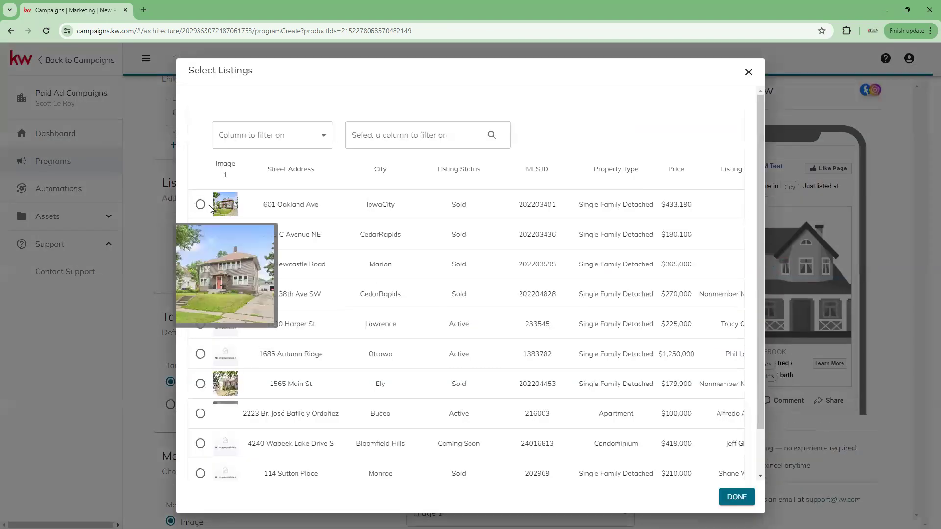
{"action": "left_click", "coordinate": [198, 208]}
{"action": "left_click", "coordinate": [734, 498]}
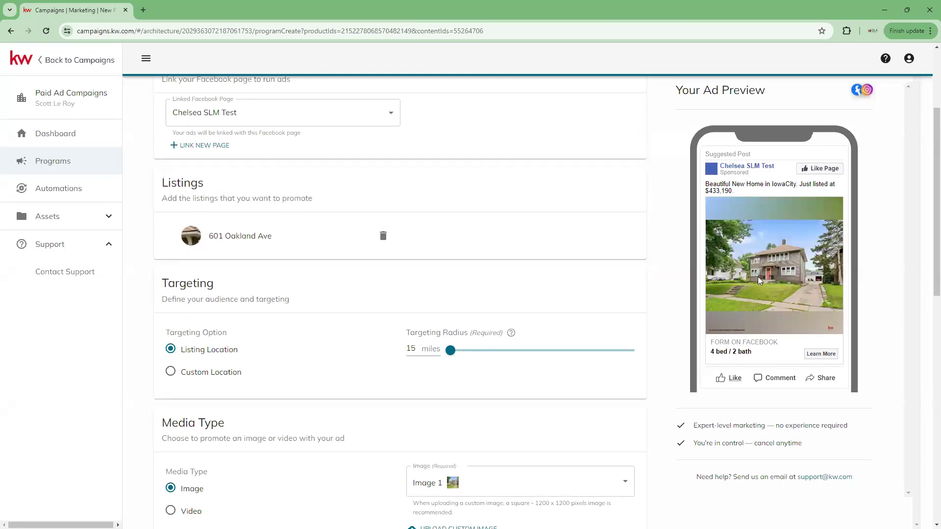
Set the Listing Location targeting radius to 22 miles, clearing the 'at least 15' error.
{"action": "scroll", "coordinate": [227, 168], "scroll_direction": "down", "scroll_amount": 2}
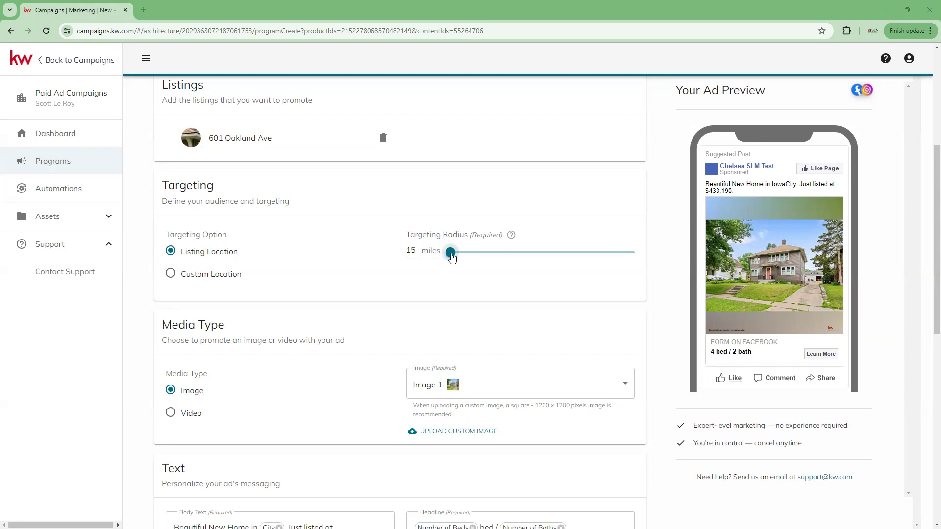
{"action": "left_click_drag", "start_coordinate": [452, 257], "coordinate": [554, 288]}
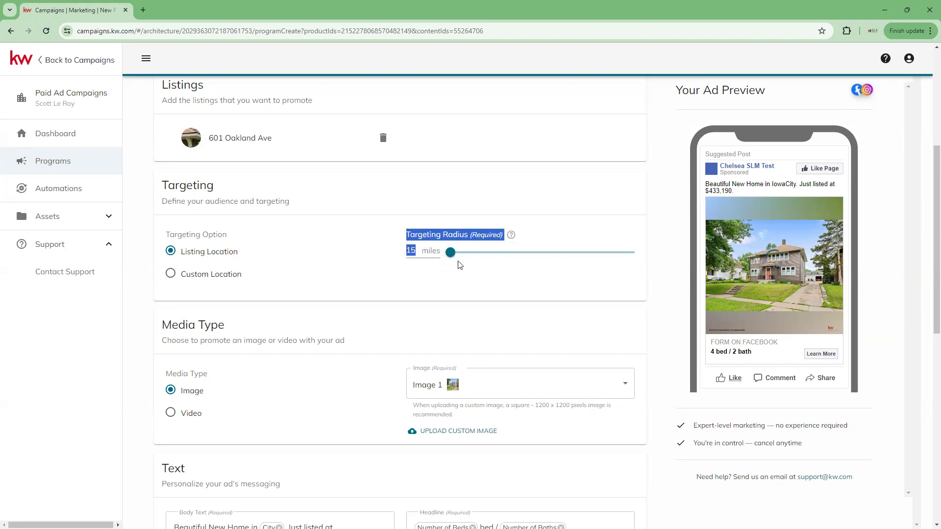
{"action": "left_click", "coordinate": [417, 253]}
{"action": "left_click_drag", "start_coordinate": [416, 253], "coordinate": [408, 253]}
{"action": "type", "text": "25"}
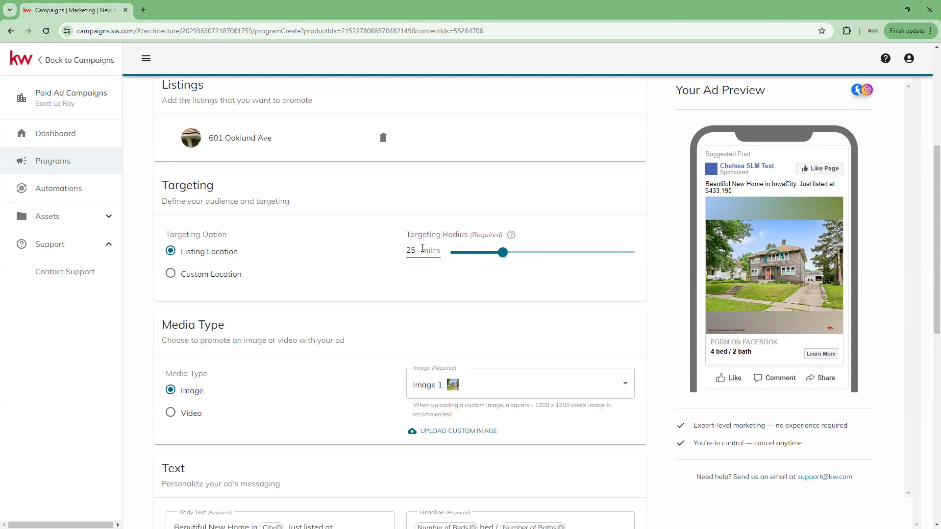
{"action": "left_click_drag", "start_coordinate": [444, 259], "coordinate": [410, 251]}
{"action": "left_click", "coordinate": [411, 250]}
{"action": "key", "text": "BackSpace"}
{"action": "key", "text": "BackSpace"}
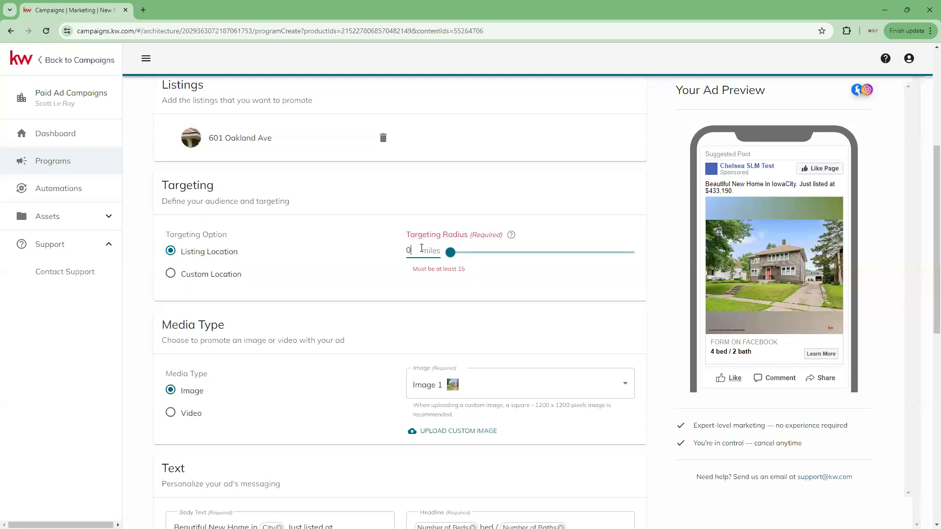
{"action": "left_click_drag", "start_coordinate": [450, 252], "coordinate": [487, 253]}
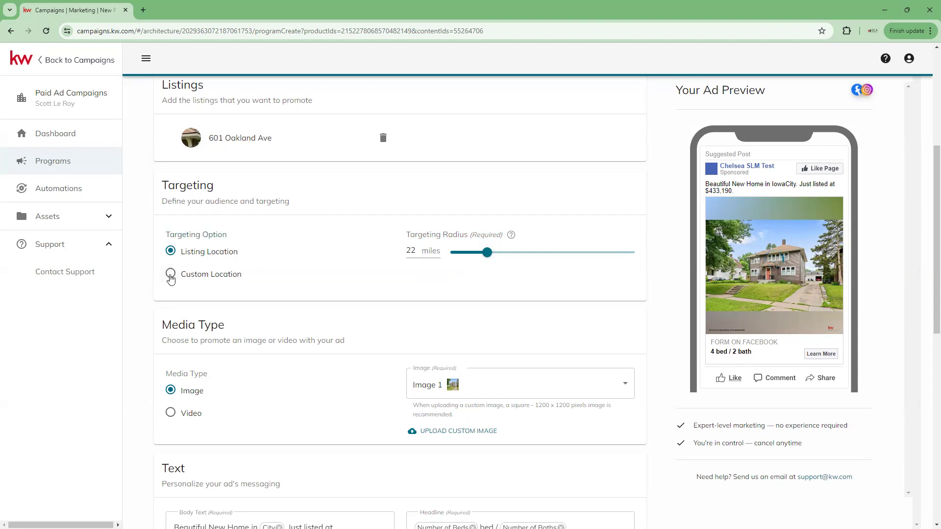
Switch targeting to Custom Location and add Jacksonville Beach, FL 32250.
{"action": "left_click", "coordinate": [171, 276]}
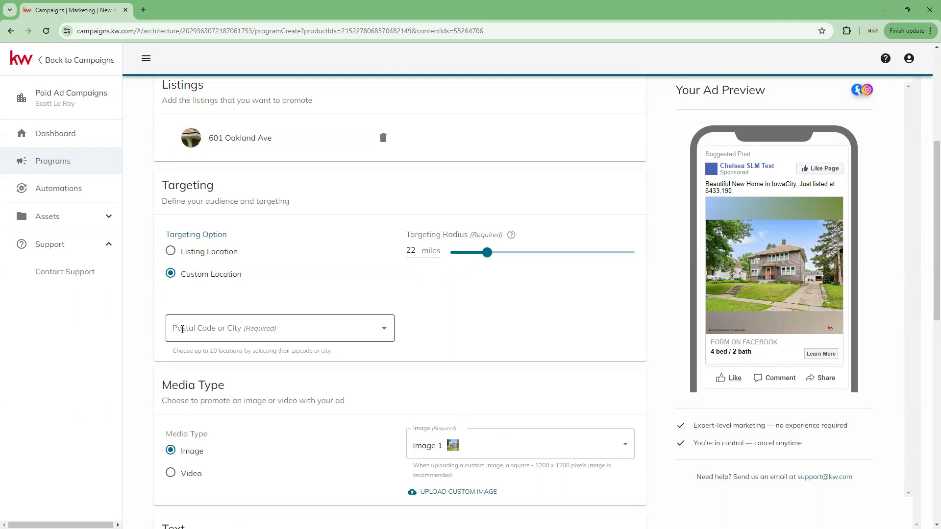
{"action": "left_click", "coordinate": [182, 329]}
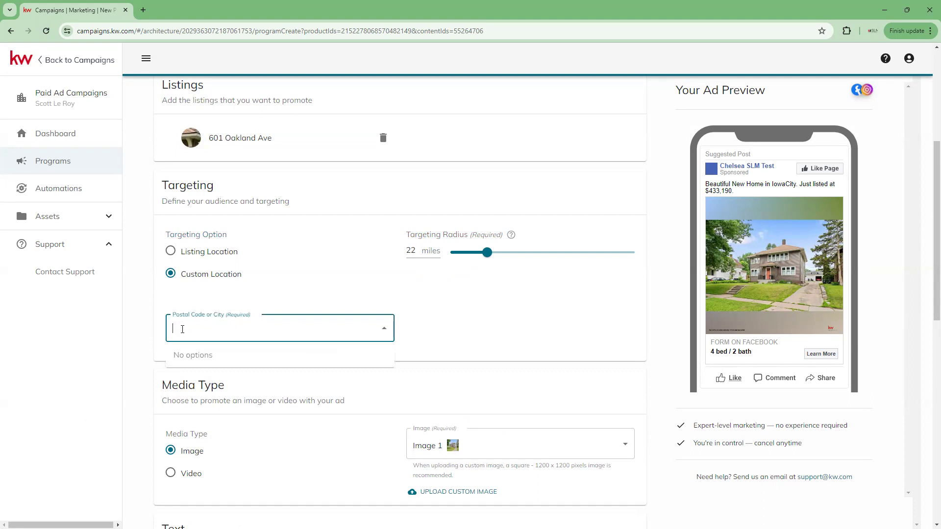
{"action": "type", "text": "32250"}
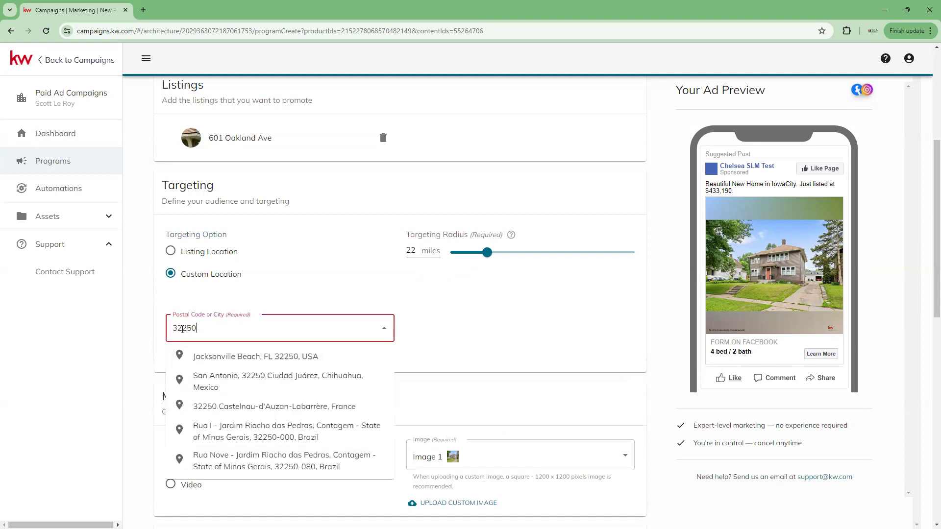
{"action": "left_click", "coordinate": [268, 309]}
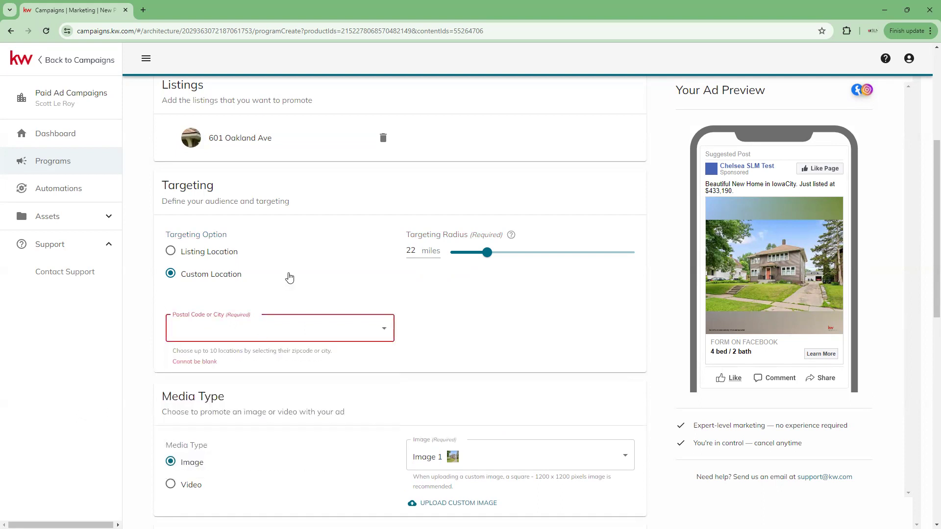
Add Jacksonville, FL zip codes 32258, 32244 and 32257 as further targets.
{"action": "type", "text": "322"}
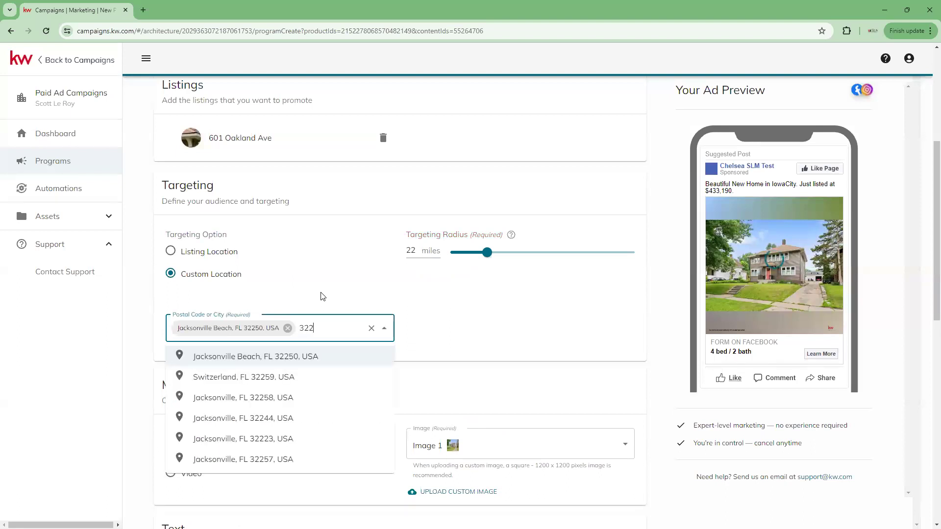
{"action": "left_click", "coordinate": [275, 397]}
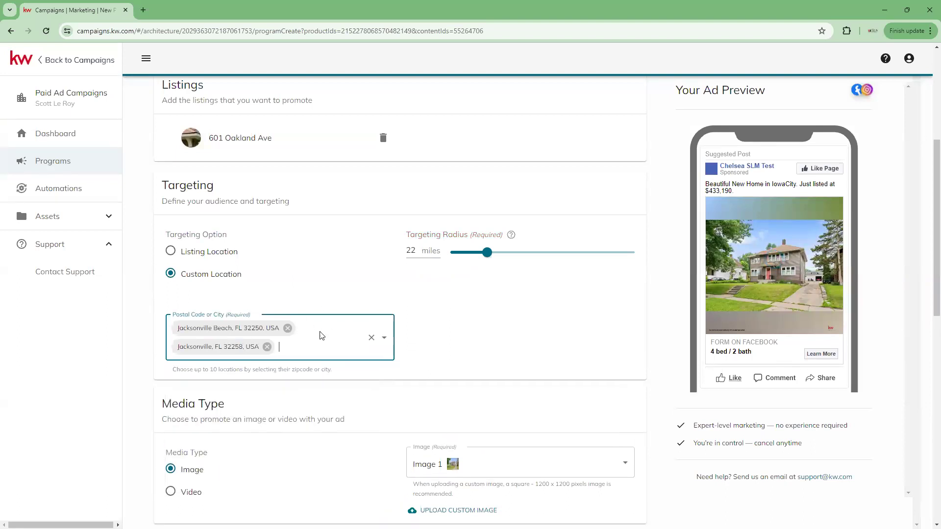
{"action": "type", "text": "322"}
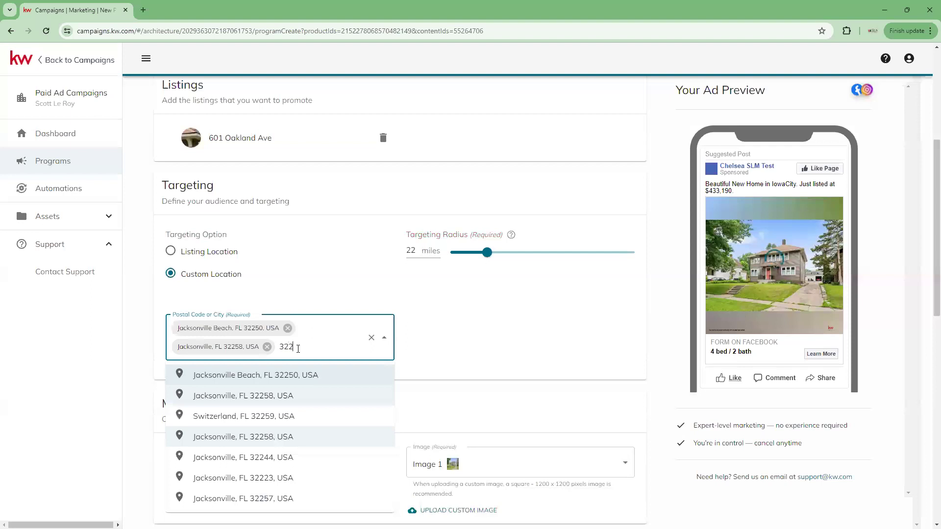
{"action": "left_click", "coordinate": [249, 458]}
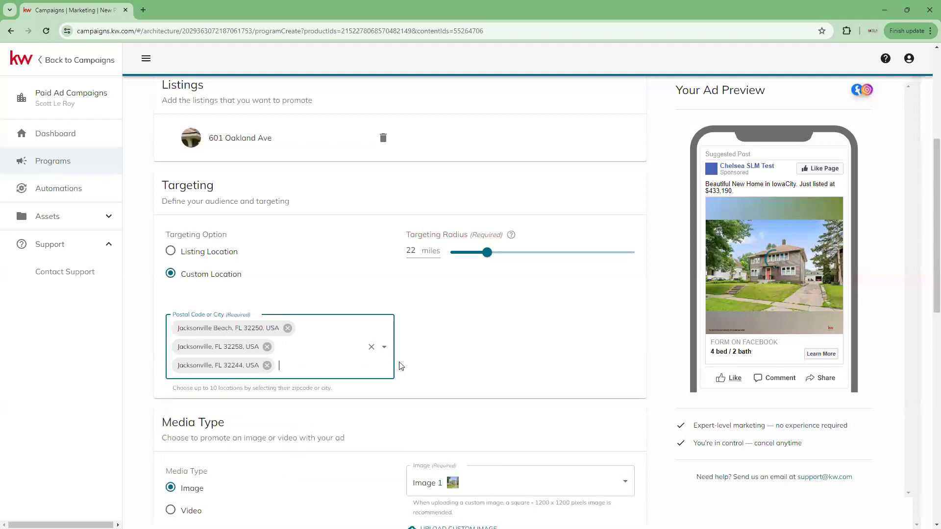
{"action": "type", "text": "322"}
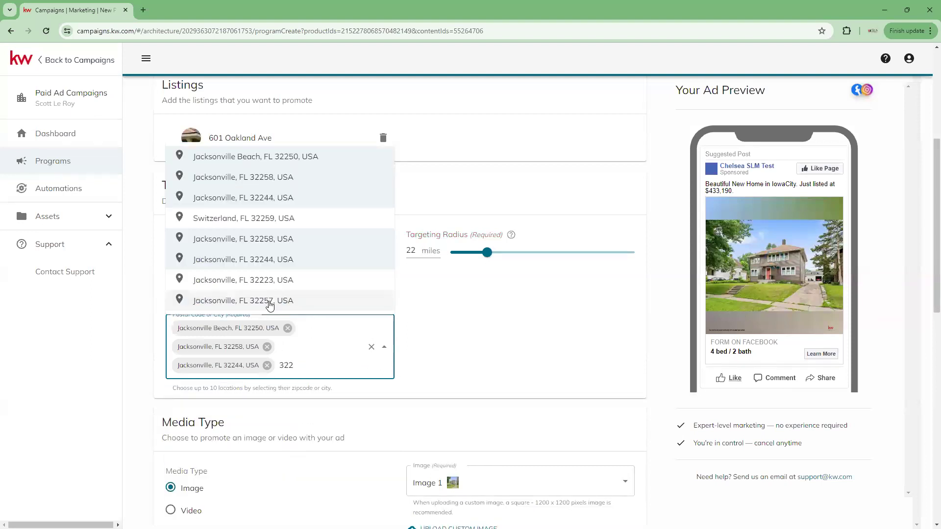
{"action": "left_click", "coordinate": [270, 303]}
{"action": "left_click", "coordinate": [513, 356]}
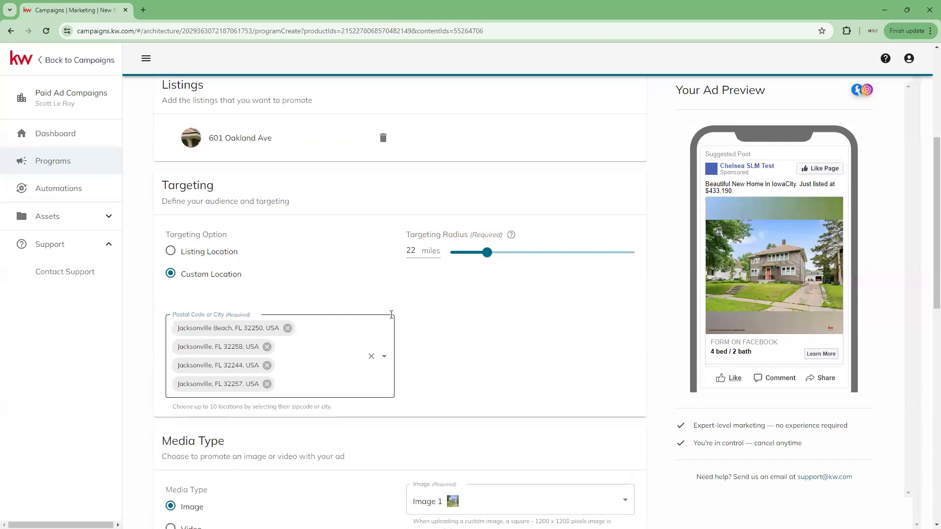
{"action": "scroll", "coordinate": [508, 319], "scroll_direction": "down", "scroll_amount": 2}
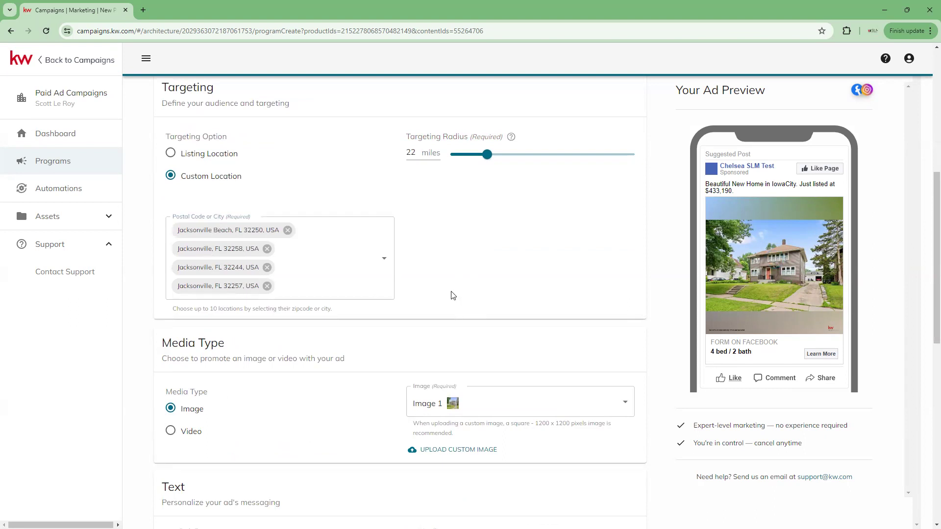
{"action": "scroll", "coordinate": [453, 295], "scroll_direction": "down", "scroll_amount": 1}
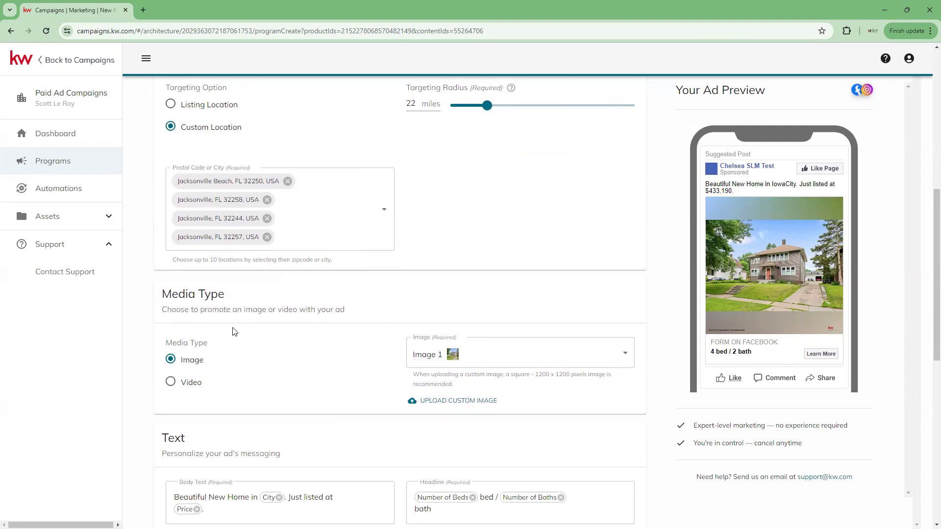
{"action": "scroll", "coordinate": [234, 313], "scroll_direction": "down", "scroll_amount": 1}
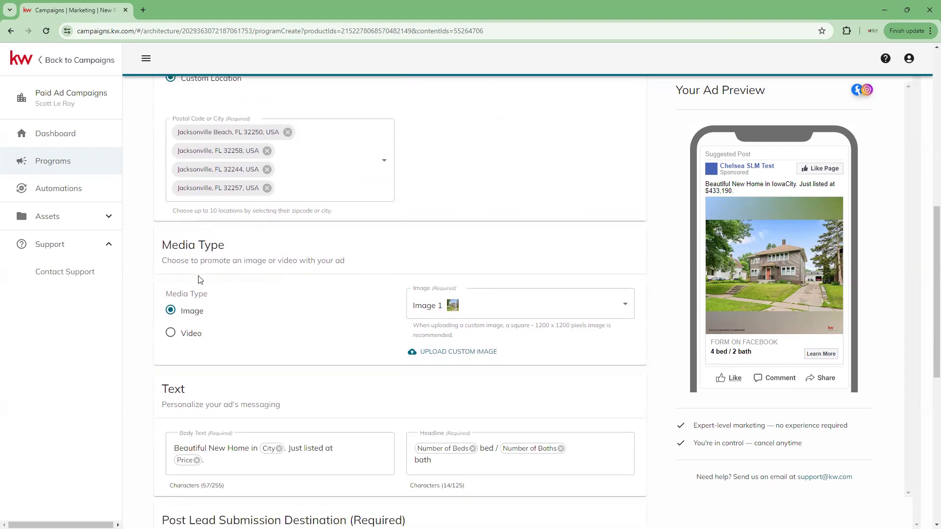
{"action": "scroll", "coordinate": [202, 284], "scroll_direction": "down", "scroll_amount": 2}
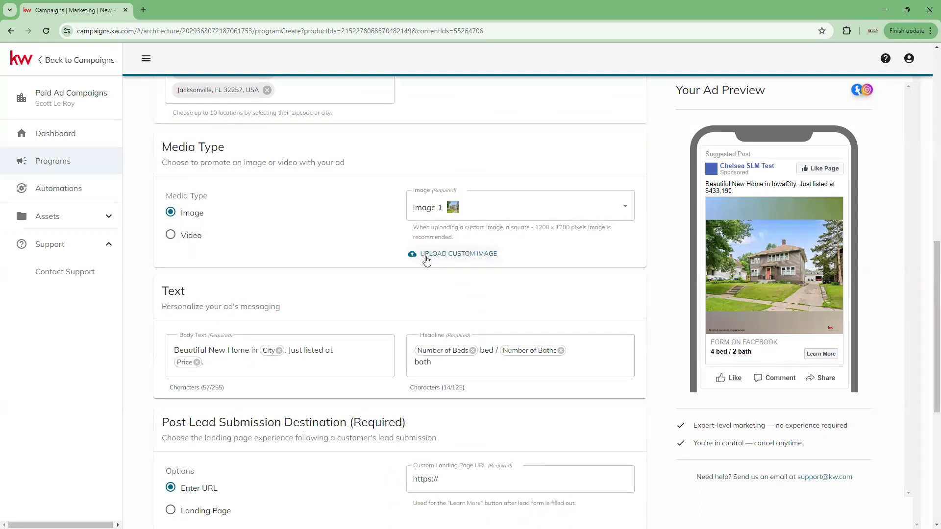
Pick Image 33 from the listing photos as the ad's image.
{"action": "left_click", "coordinate": [627, 207]}
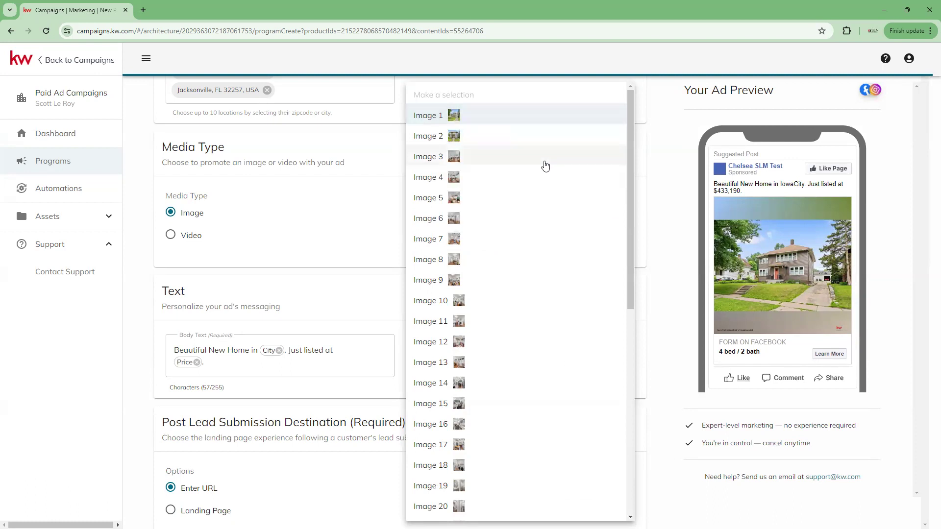
{"action": "scroll", "coordinate": [495, 232], "scroll_direction": "down", "scroll_amount": 8}
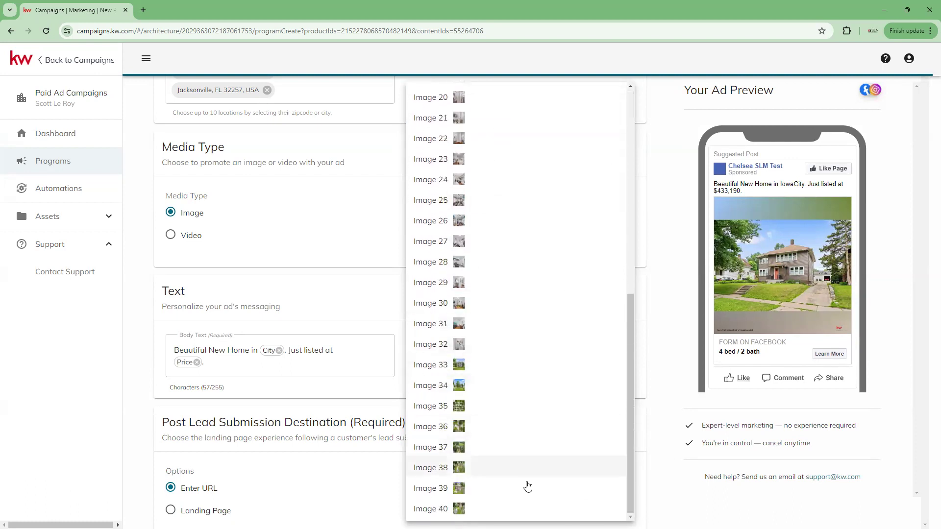
{"action": "scroll", "coordinate": [508, 375], "scroll_direction": "up", "scroll_amount": 8}
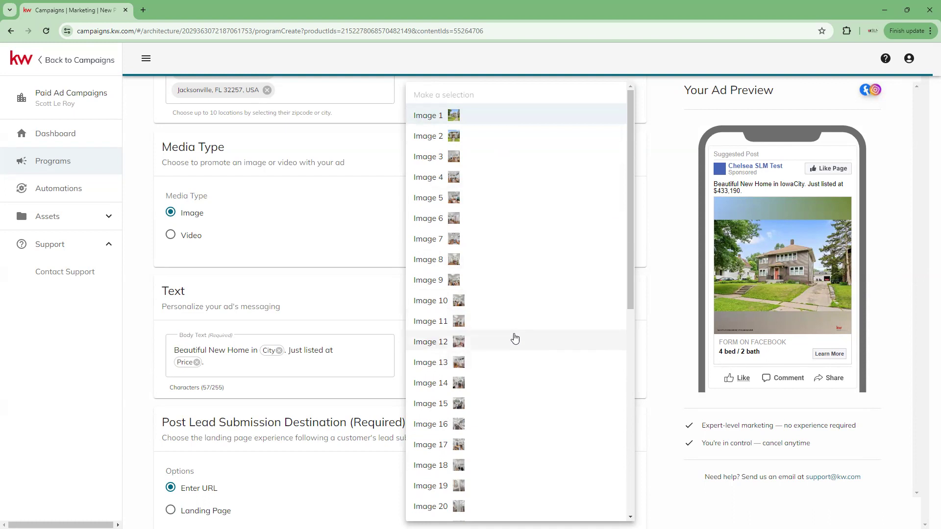
{"action": "scroll", "coordinate": [508, 348], "scroll_direction": "down", "scroll_amount": 4}
{"action": "scroll", "coordinate": [508, 348], "scroll_direction": "down", "scroll_amount": 5}
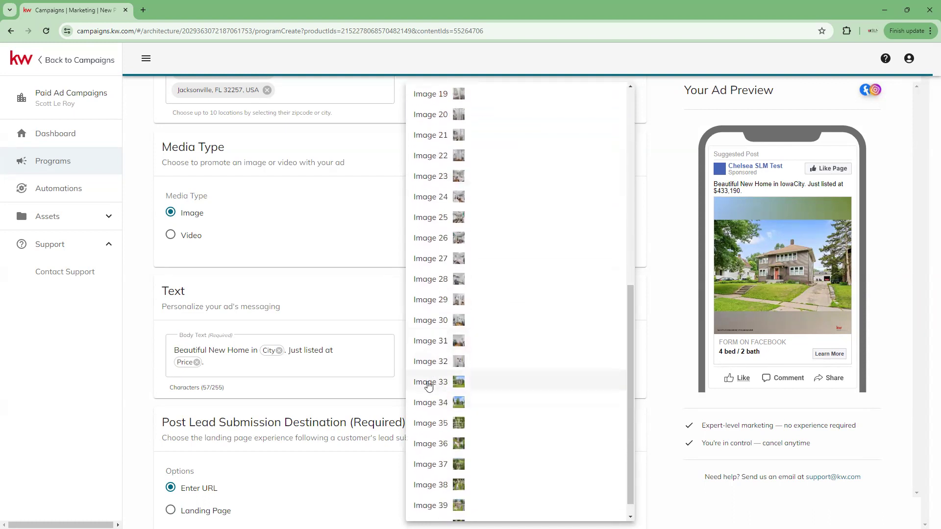
{"action": "left_click", "coordinate": [428, 384]}
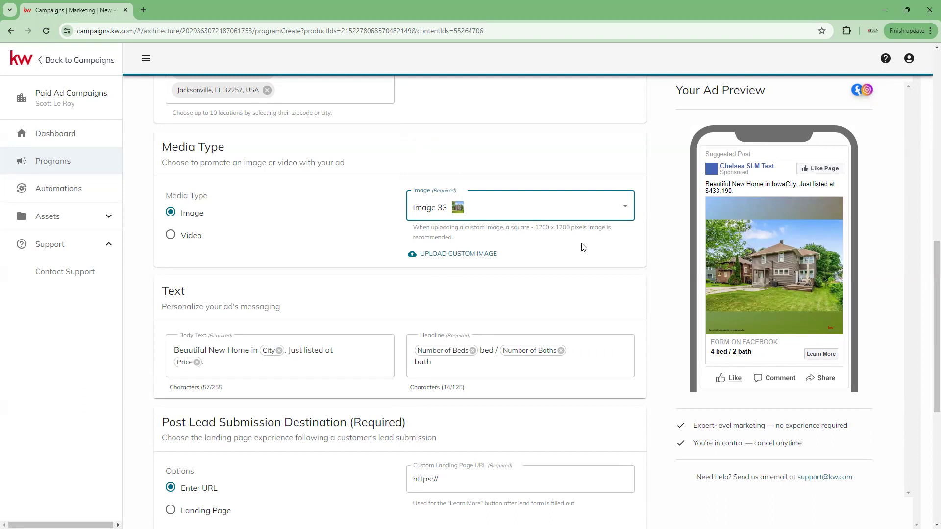
{"action": "left_click", "coordinate": [622, 203]}
{"action": "scroll", "coordinate": [542, 223], "scroll_direction": "up", "scroll_amount": 10}
Change the ad image to Image 2 and scroll down to Lead Settings.
{"action": "left_click", "coordinate": [459, 136]}
{"action": "scroll", "coordinate": [311, 248], "scroll_direction": "down", "scroll_amount": 1}
{"action": "scroll", "coordinate": [312, 247], "scroll_direction": "down", "scroll_amount": 2}
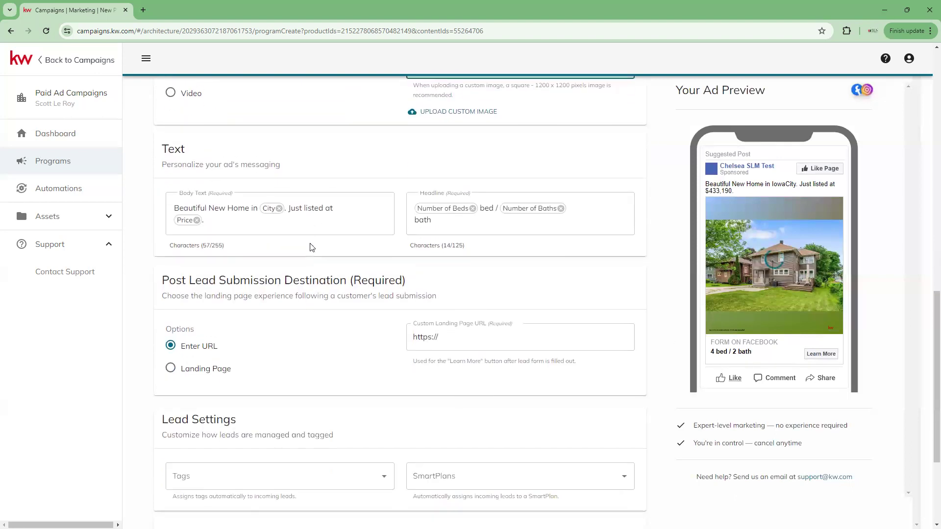
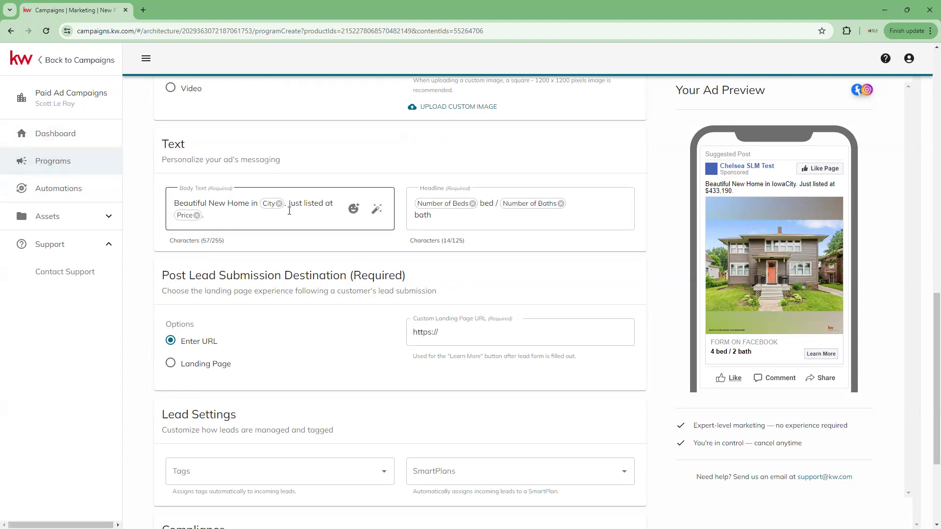
Append a County field after the Price field at the end of the ad body text.
{"action": "left_click", "coordinate": [246, 215]}
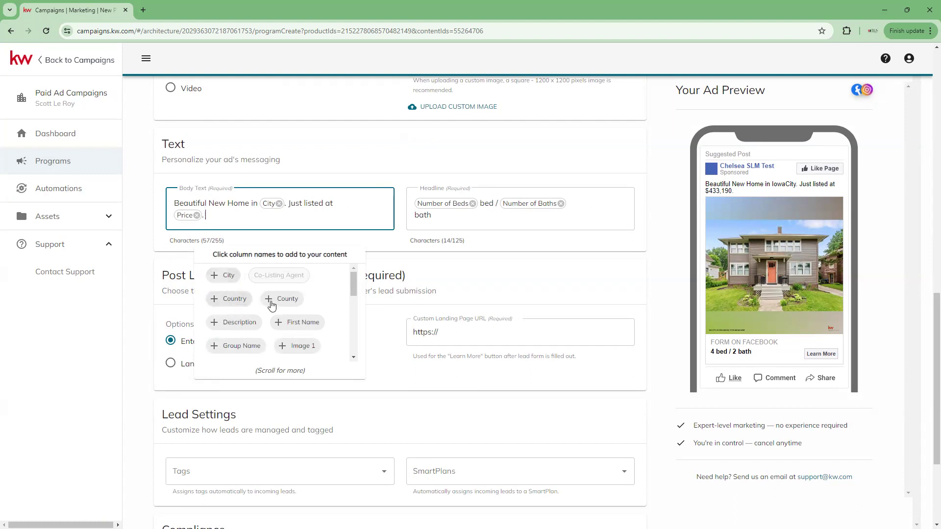
{"action": "scroll", "coordinate": [294, 335], "scroll_direction": "down", "scroll_amount": 5}
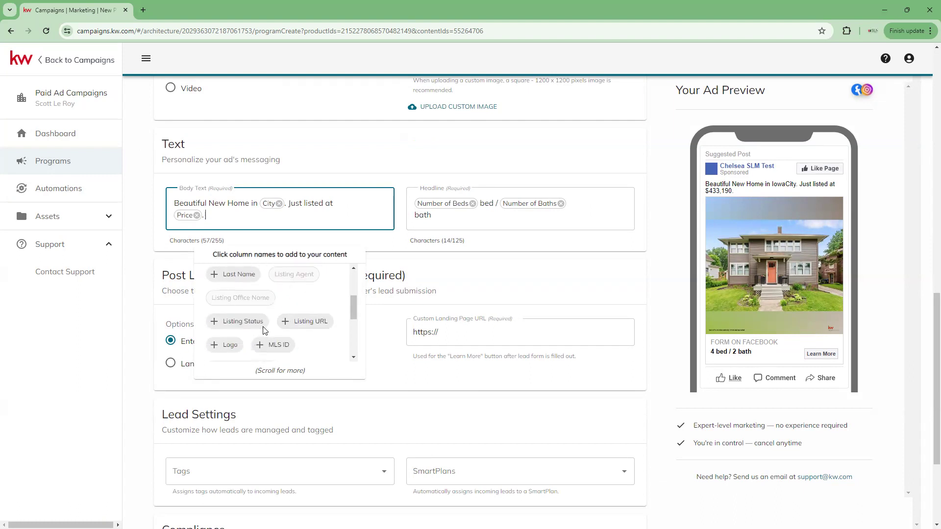
{"action": "scroll", "coordinate": [274, 331], "scroll_direction": "up", "scroll_amount": 5}
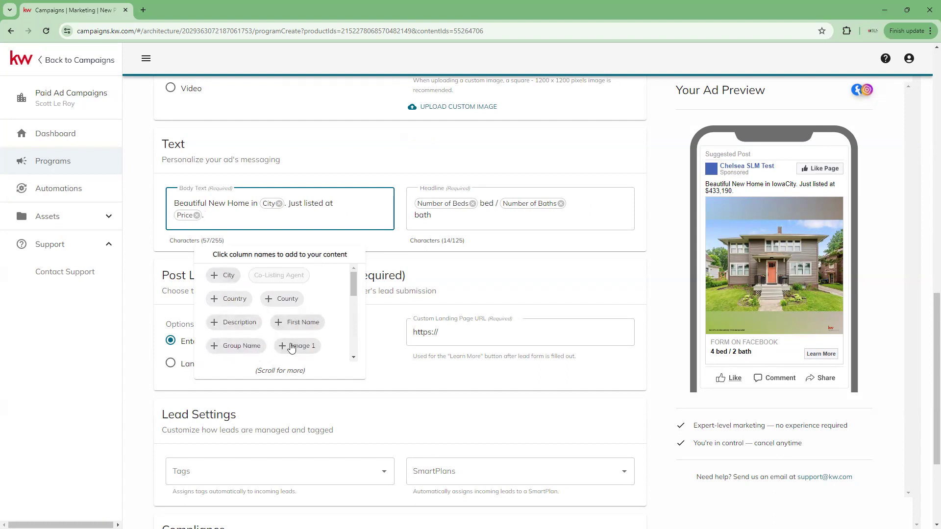
{"action": "scroll", "coordinate": [282, 312], "scroll_direction": "down", "scroll_amount": 3}
{"action": "scroll", "coordinate": [283, 316], "scroll_direction": "down", "scroll_amount": 5}
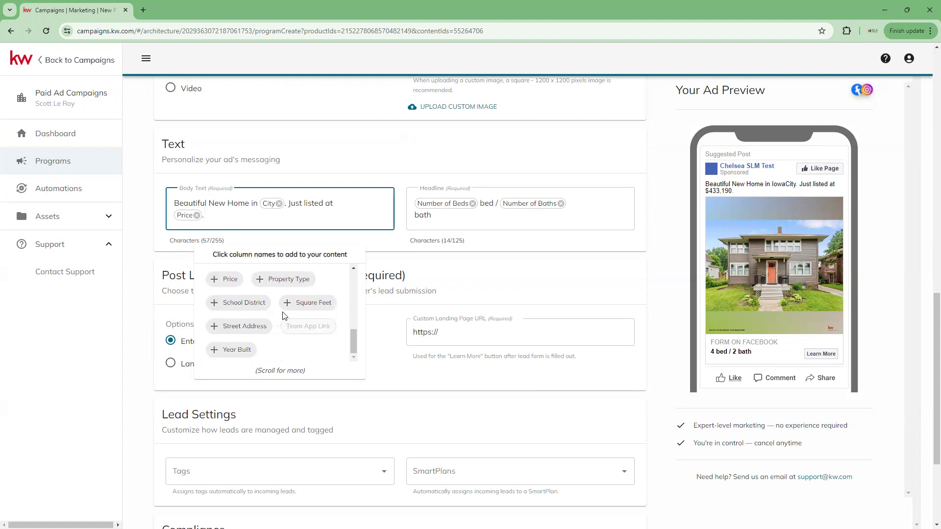
{"action": "scroll", "coordinate": [284, 329], "scroll_direction": "up", "scroll_amount": 2}
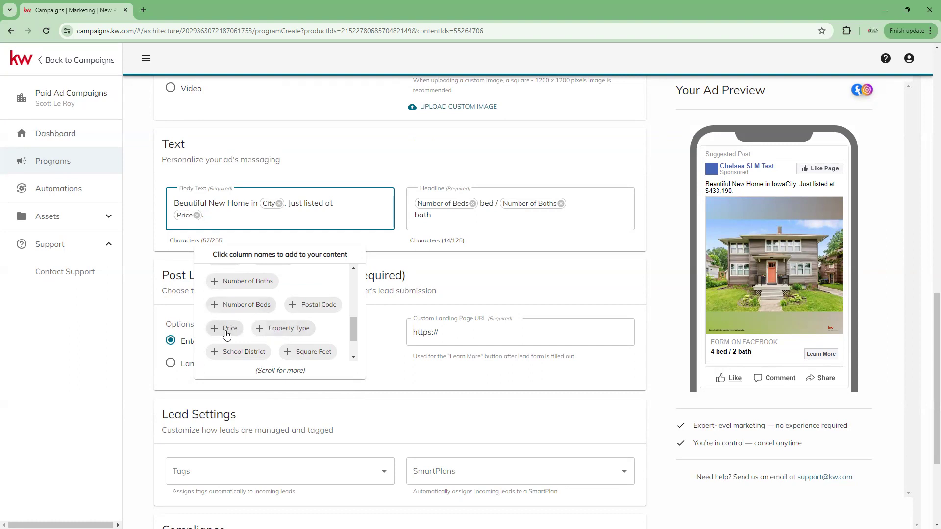
{"action": "scroll", "coordinate": [272, 330], "scroll_direction": "up", "scroll_amount": 1}
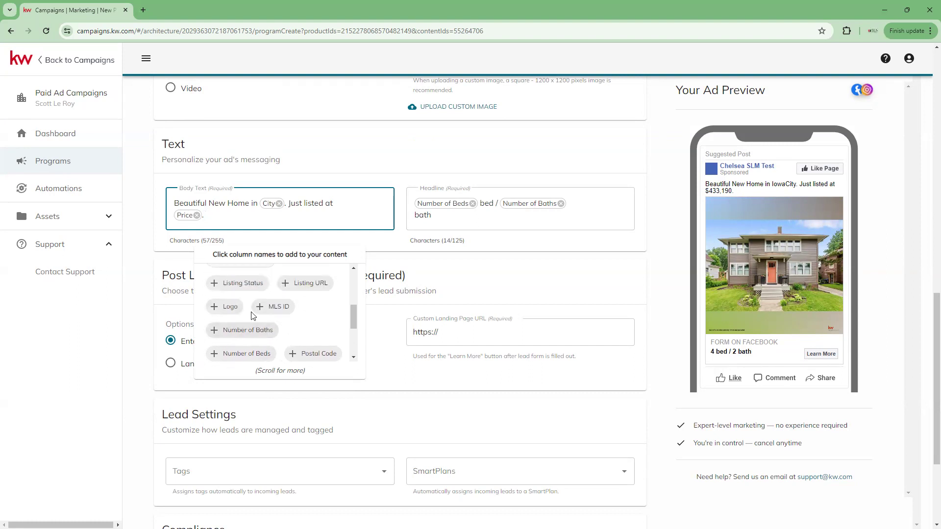
{"action": "scroll", "coordinate": [257, 297], "scroll_direction": "up", "scroll_amount": 2}
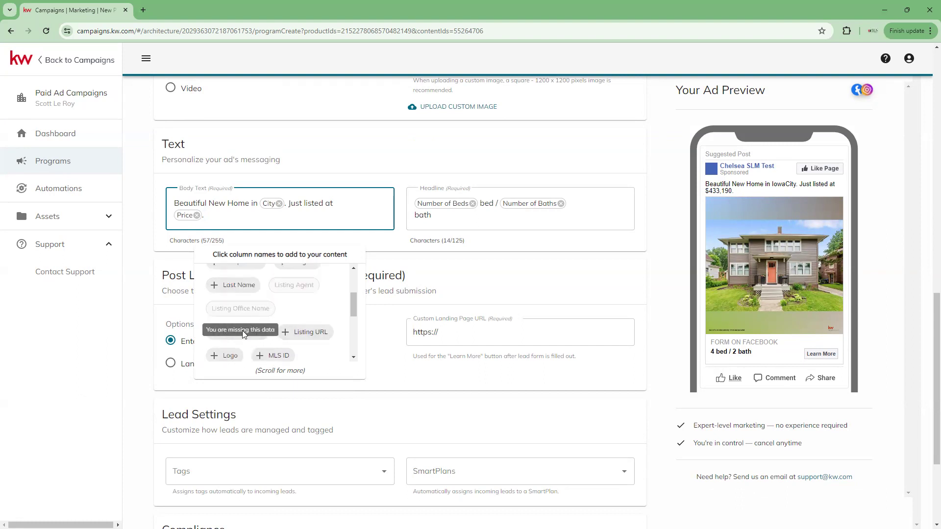
{"action": "scroll", "coordinate": [242, 331], "scroll_direction": "up", "scroll_amount": 2}
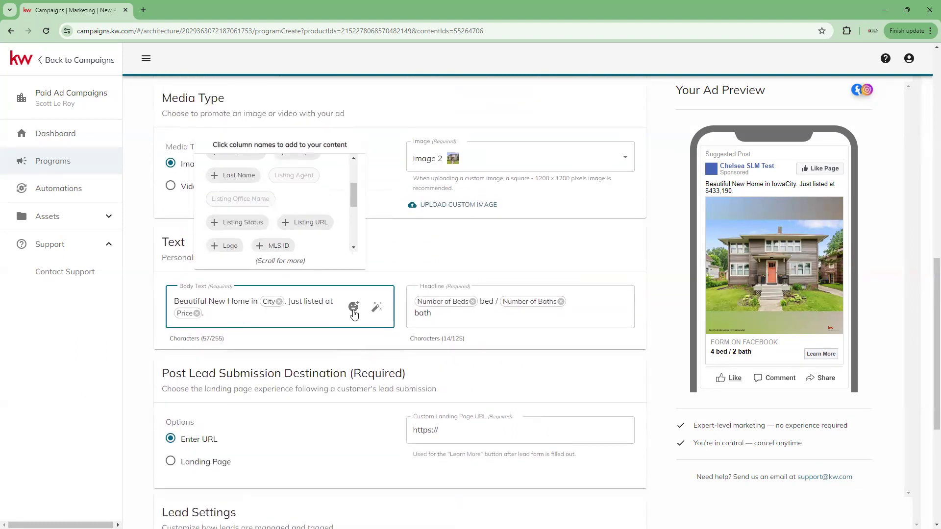
{"action": "scroll", "coordinate": [241, 316], "scroll_direction": "down", "scroll_amount": 1}
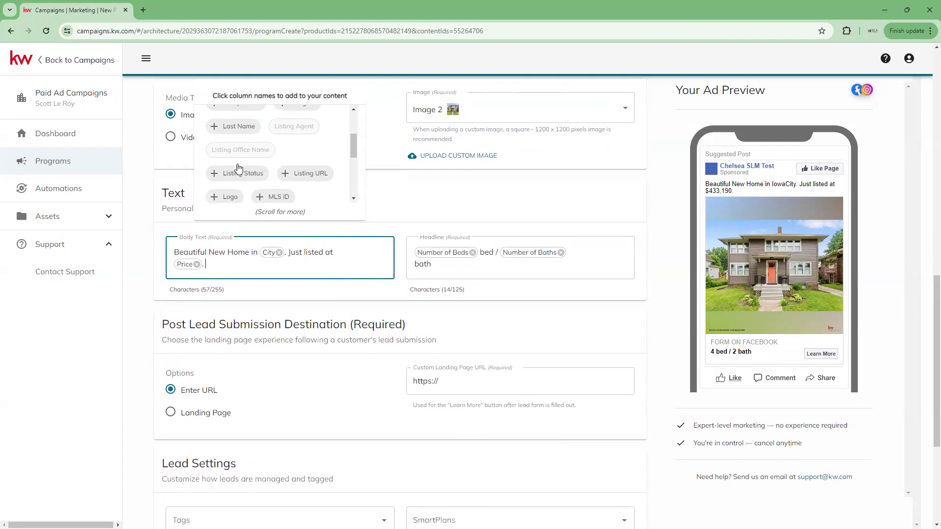
{"action": "left_click", "coordinate": [276, 182]}
{"action": "left_click", "coordinate": [221, 265]}
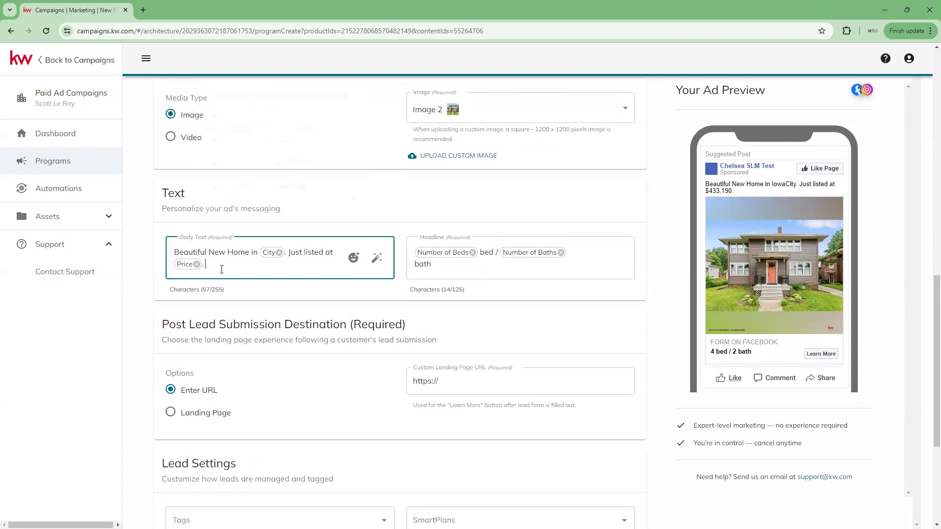
{"action": "left_click", "coordinate": [287, 141]}
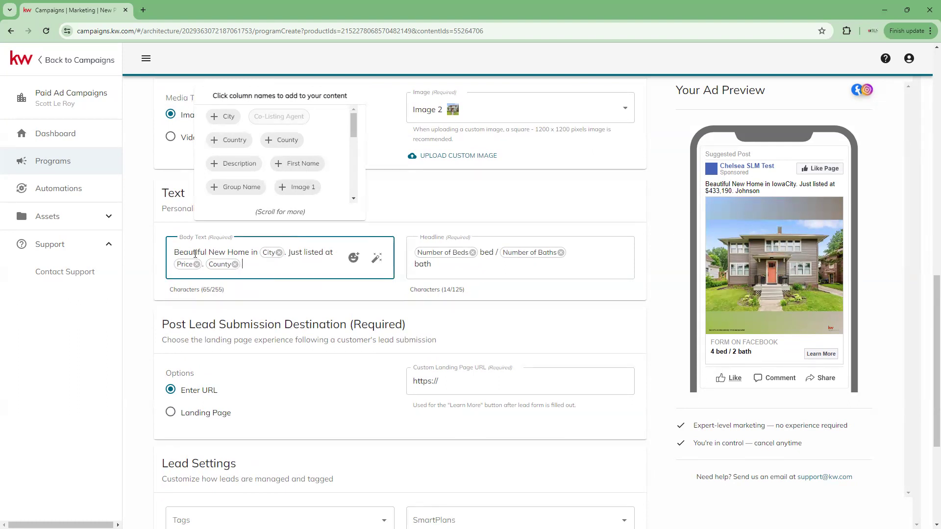
Replace the body text's opening word 'Beautiful' with 'Great Opportunity!'.
{"action": "left_click_drag", "start_coordinate": [175, 253], "coordinate": [208, 255]}
{"action": "type", "text": "Great Opportunity!"}
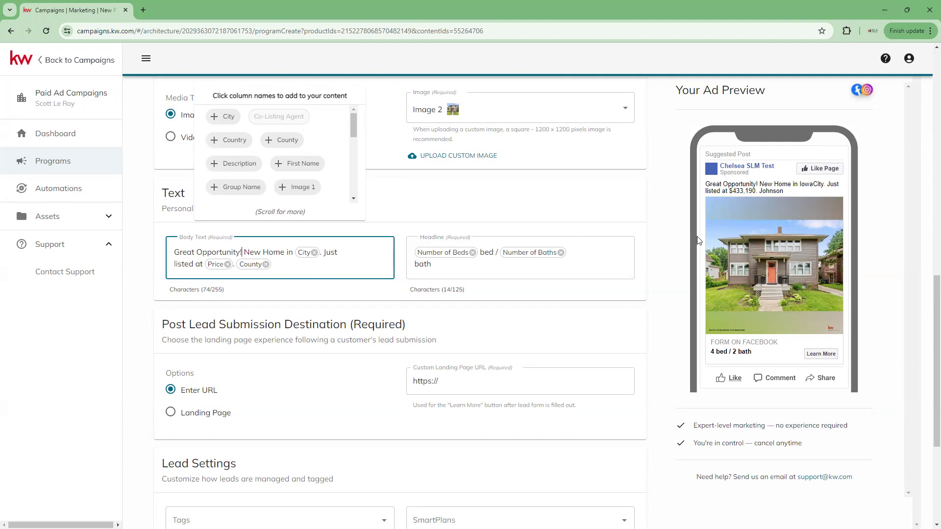
{"action": "left_click", "coordinate": [453, 263]}
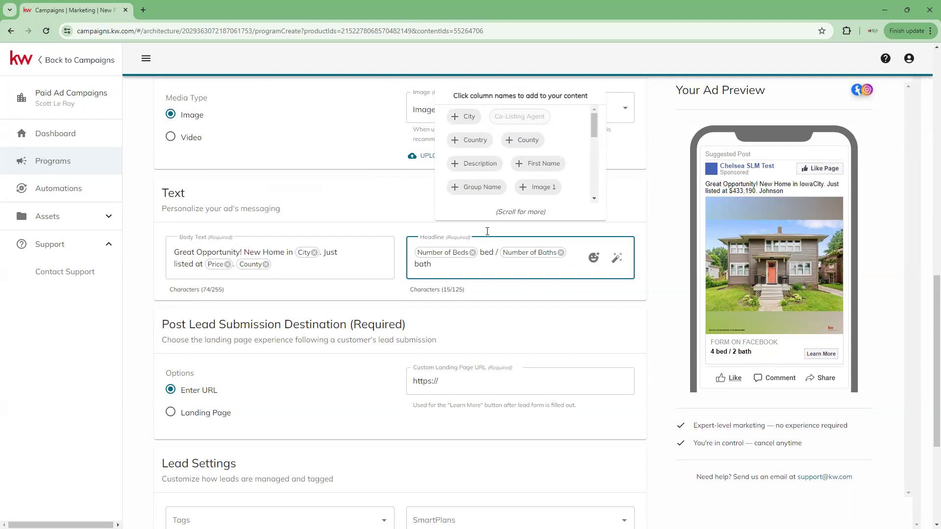
Make the headline '[Number of Beds] bed / [Number of Baths] bath [School District]', dropping the County field.
{"action": "left_click", "coordinate": [521, 140]}
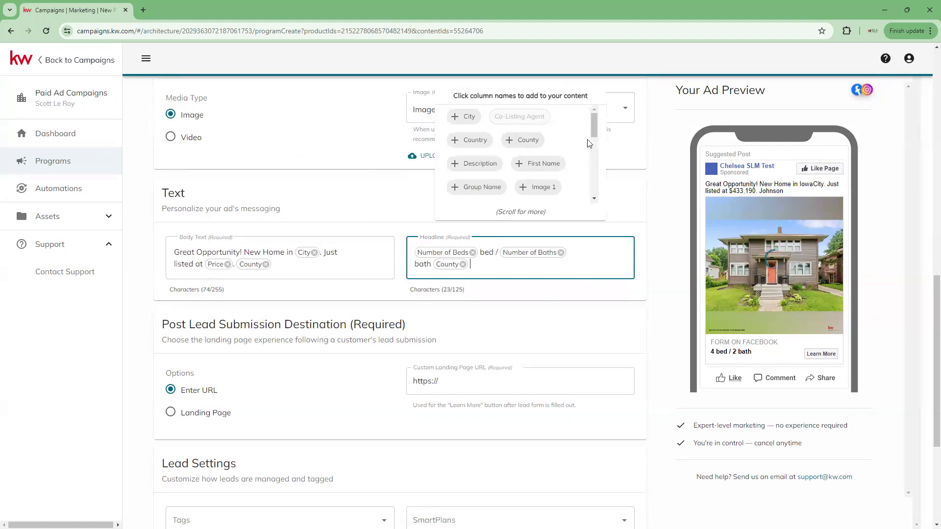
{"action": "left_click_drag", "start_coordinate": [594, 132], "coordinate": [600, 184]}
{"action": "left_click", "coordinate": [499, 174]}
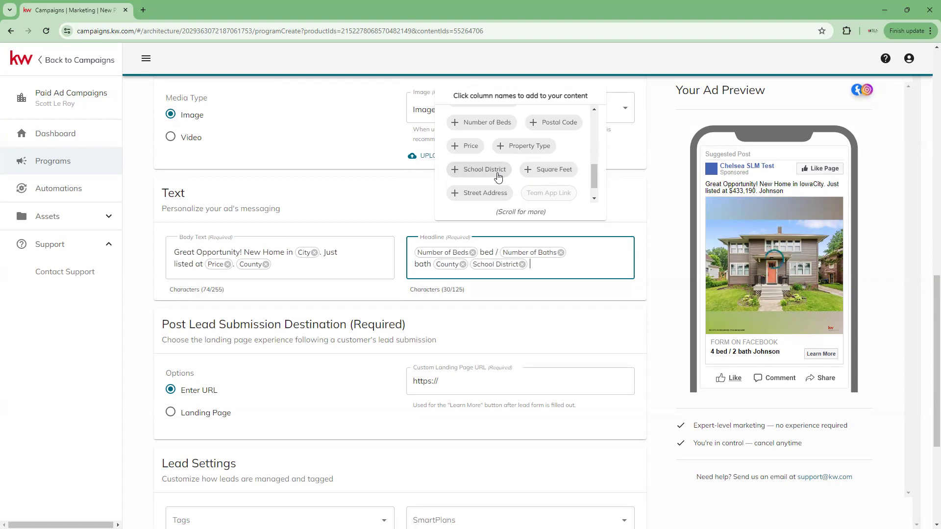
{"action": "left_click", "coordinate": [463, 265]}
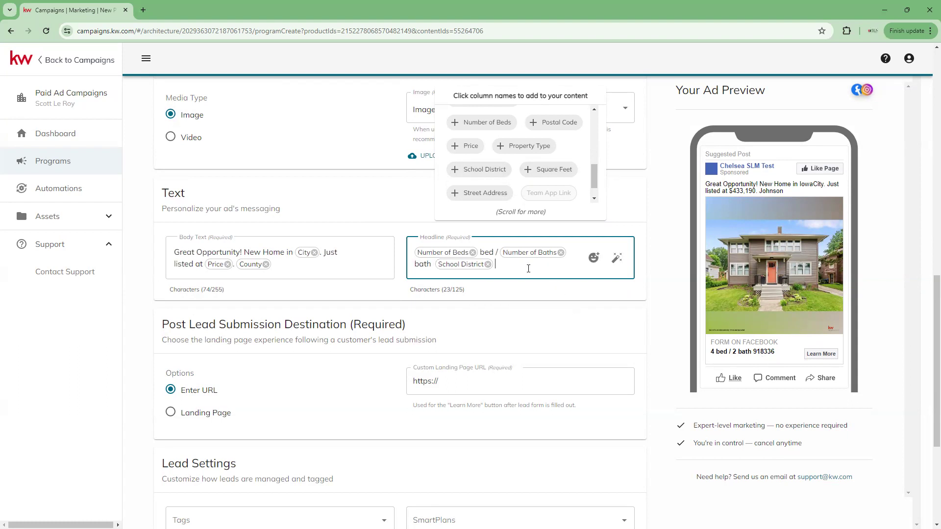
{"action": "left_click", "coordinate": [594, 259]}
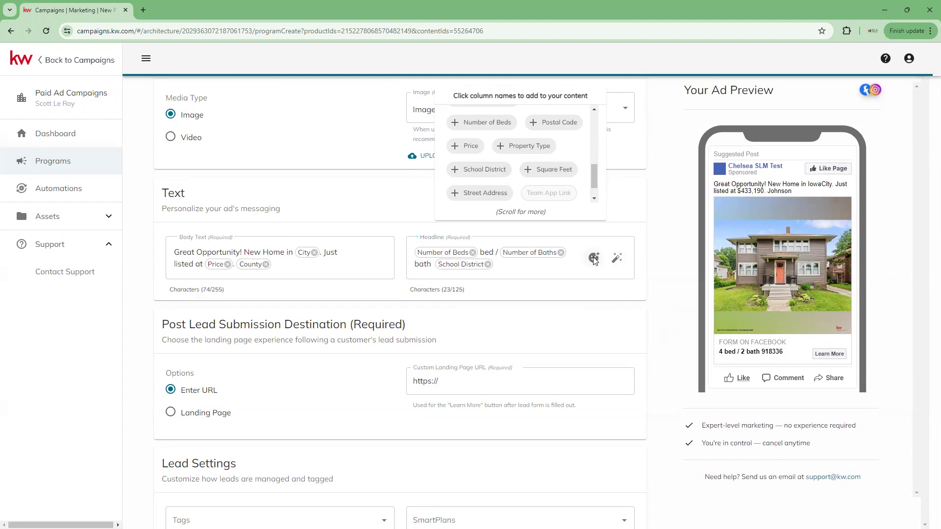
{"action": "scroll", "coordinate": [634, 375], "scroll_direction": "down", "scroll_amount": 3}
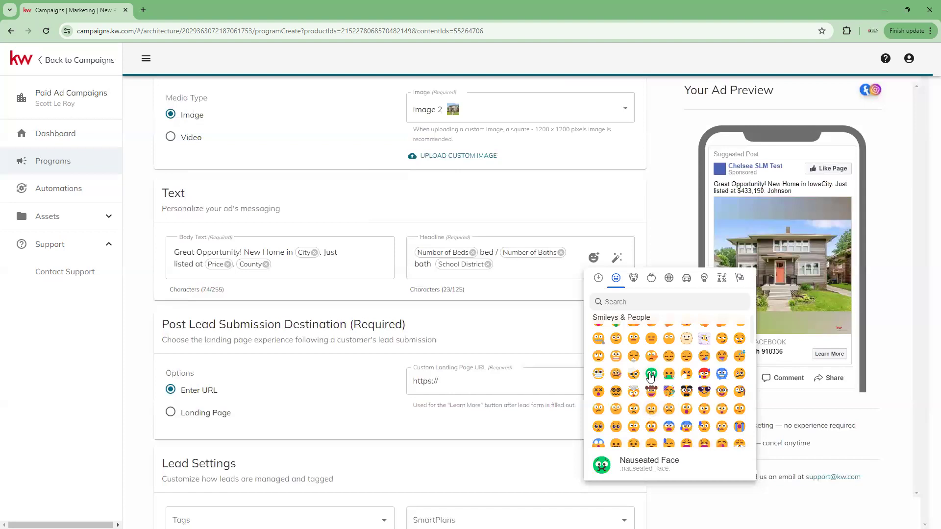
Add the Beaming Face with Smiling Eyes emoji after School District in the headline.
{"action": "scroll", "coordinate": [599, 372], "scroll_direction": "up", "scroll_amount": 3}
{"action": "left_click", "coordinate": [651, 367]}
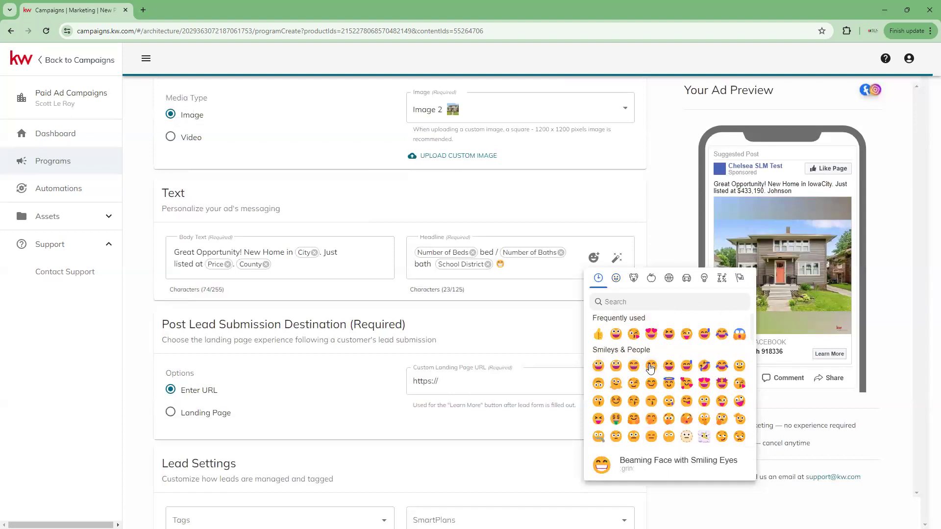
{"action": "left_click", "coordinate": [515, 292]}
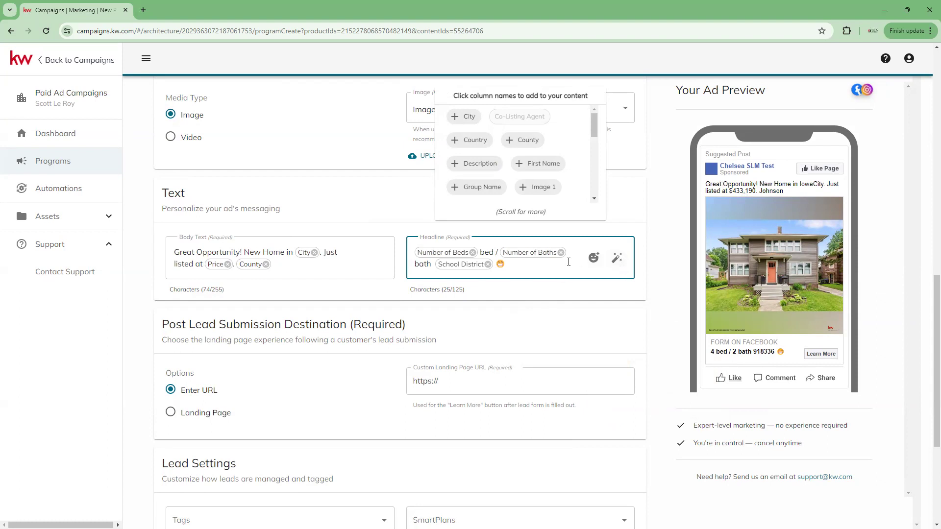
{"action": "left_click", "coordinate": [617, 260]}
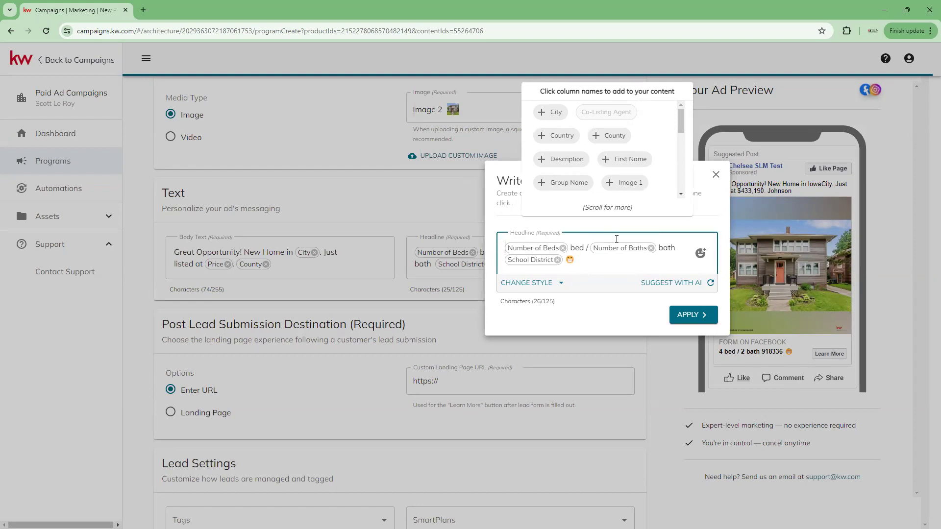
Rewrite the headline in the Vibrant style and delete its trailing word 'perfect'.
{"action": "left_click", "coordinate": [554, 282]}
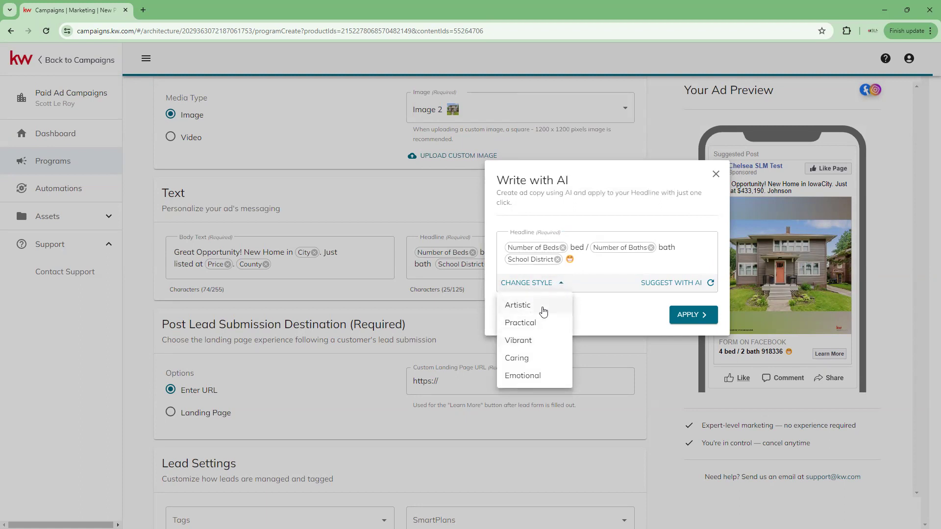
{"action": "left_click", "coordinate": [532, 342]}
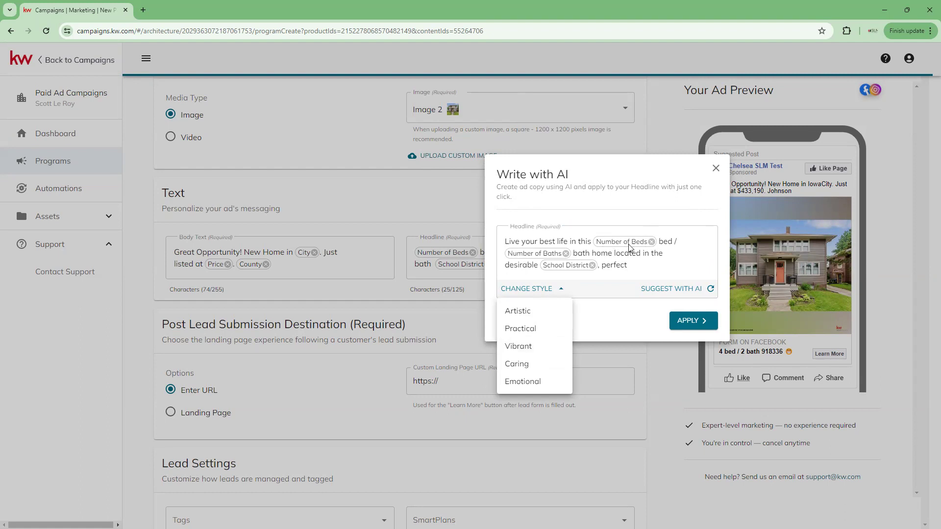
{"action": "left_click", "coordinate": [639, 272]}
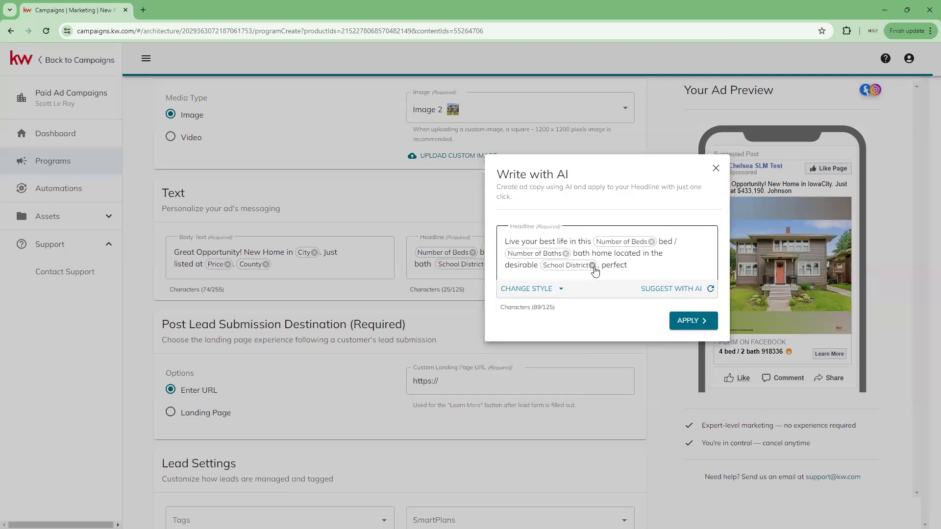
{"action": "left_click", "coordinate": [625, 267]}
{"action": "double_click", "coordinate": [616, 265]}
{"action": "key", "text": "BackSpace"}
{"action": "key", "text": "BackSpace"}
{"action": "key", "text": "BackSpace"}
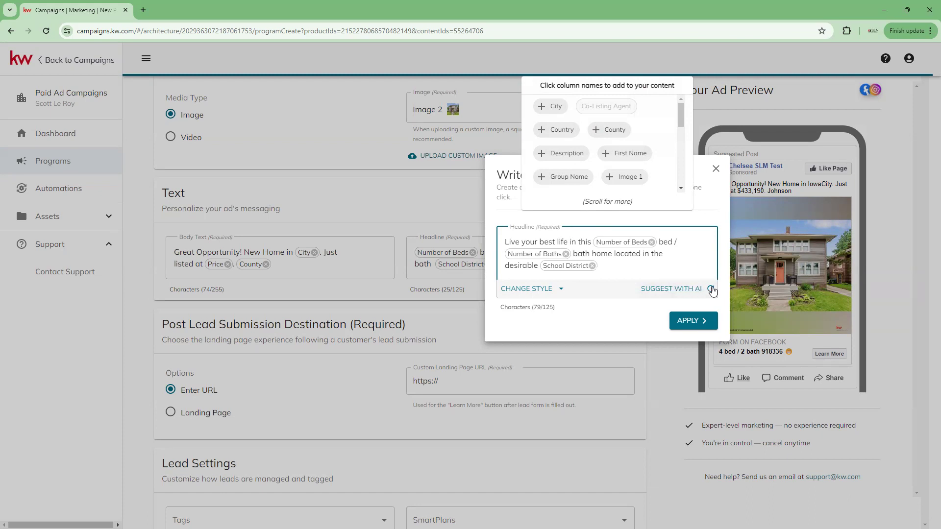
Apply the AI headline 'Charming 4BR/2BA Single Family Home in Historic OAKES Neighborhood - Only $433,190!'.
{"action": "left_click", "coordinate": [661, 288]}
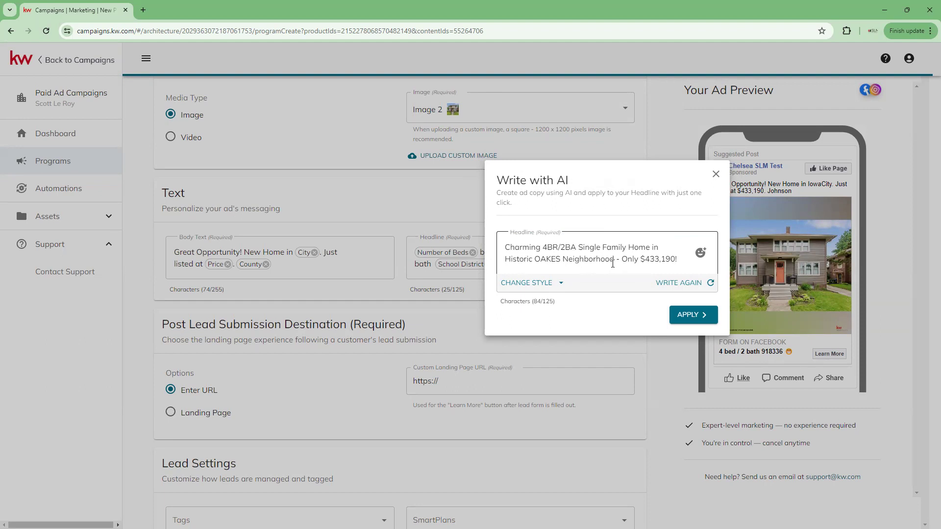
{"action": "left_click", "coordinate": [661, 252]}
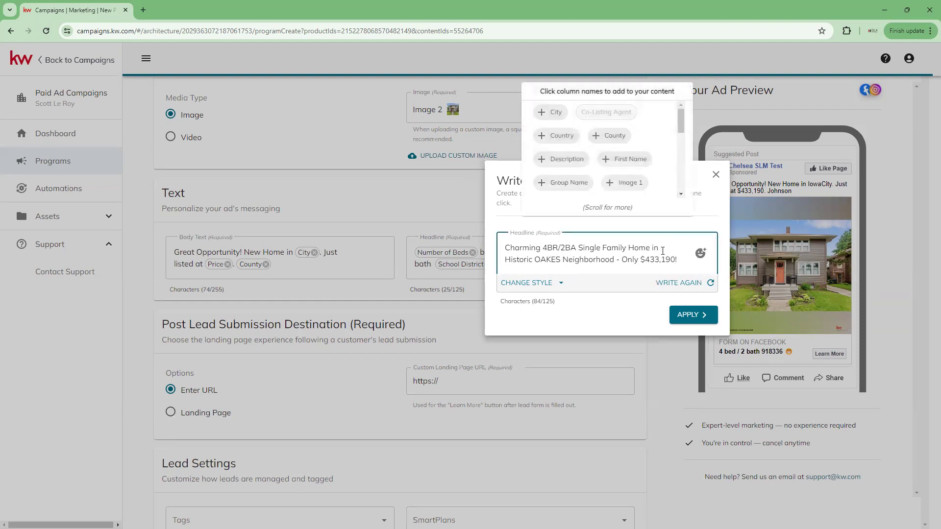
{"action": "left_click", "coordinate": [692, 316]}
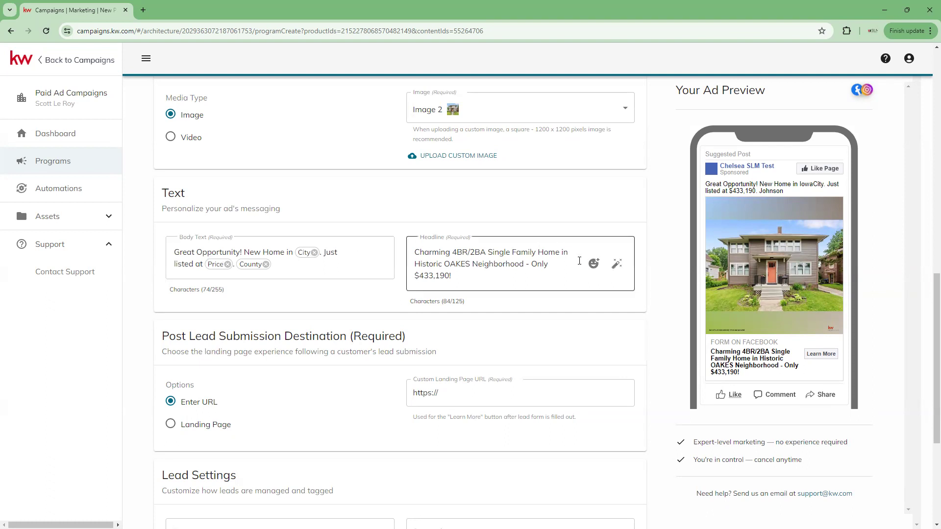
{"action": "scroll", "coordinate": [242, 321], "scroll_direction": "down", "scroll_amount": 1}
{"action": "scroll", "coordinate": [231, 279], "scroll_direction": "down", "scroll_amount": 1}
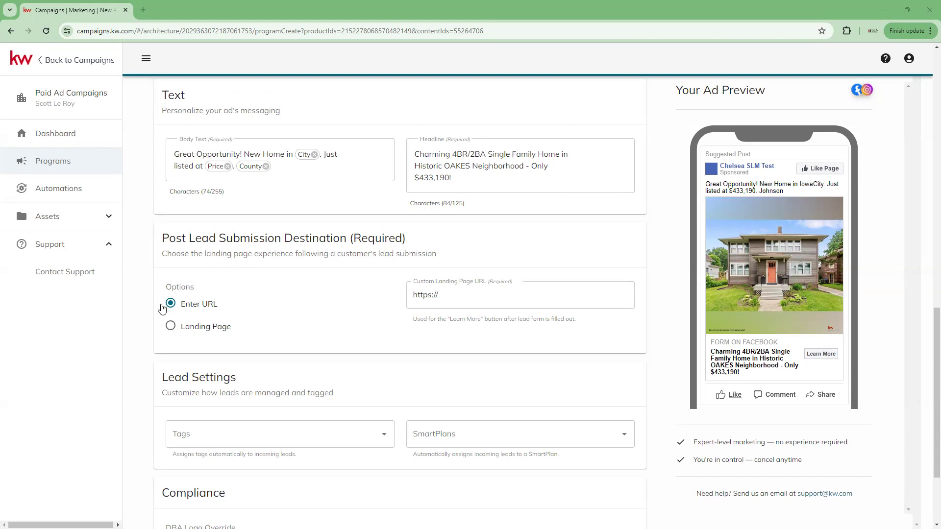
{"action": "left_click", "coordinate": [485, 297]}
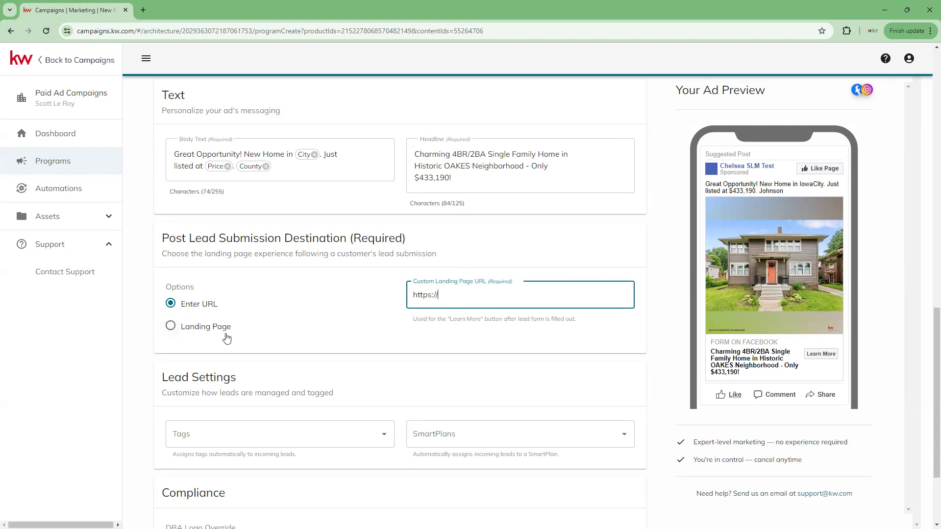
{"action": "left_click", "coordinate": [169, 327]}
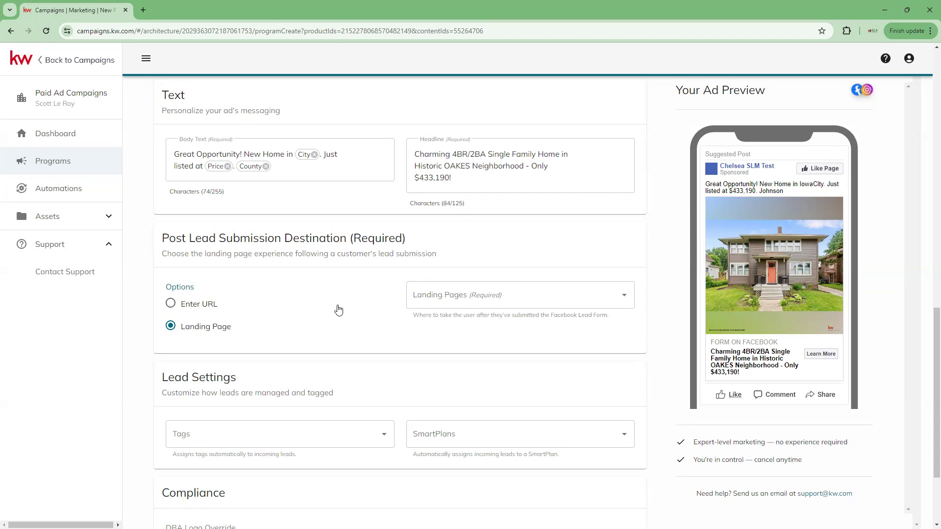
{"action": "left_click", "coordinate": [623, 296]}
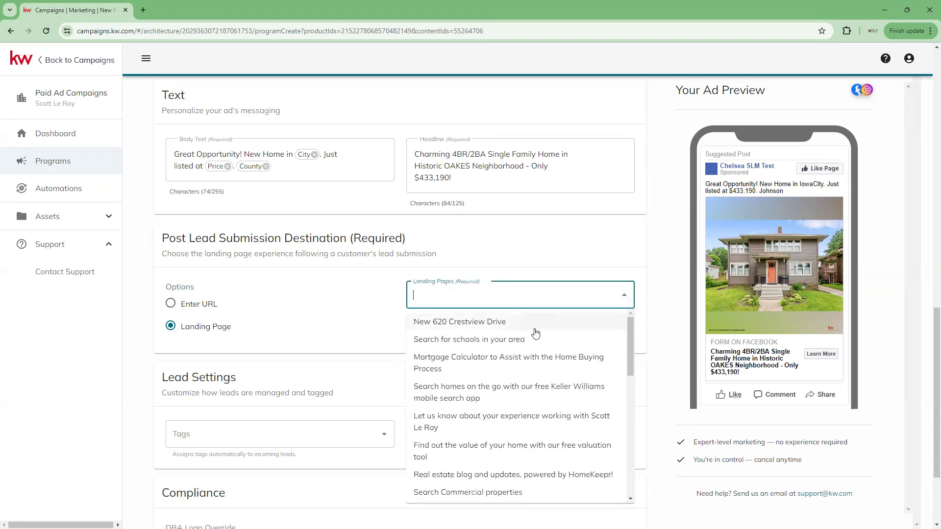
{"action": "scroll", "coordinate": [531, 333], "scroll_direction": "down", "scroll_amount": 3}
{"action": "scroll", "coordinate": [520, 398], "scroll_direction": "down", "scroll_amount": 10}
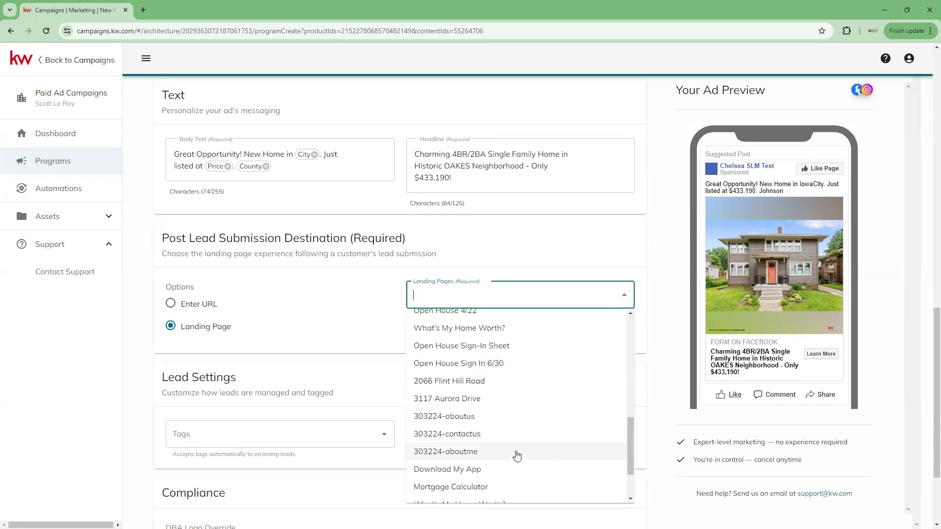
{"action": "scroll", "coordinate": [487, 348], "scroll_direction": "up", "scroll_amount": 10}
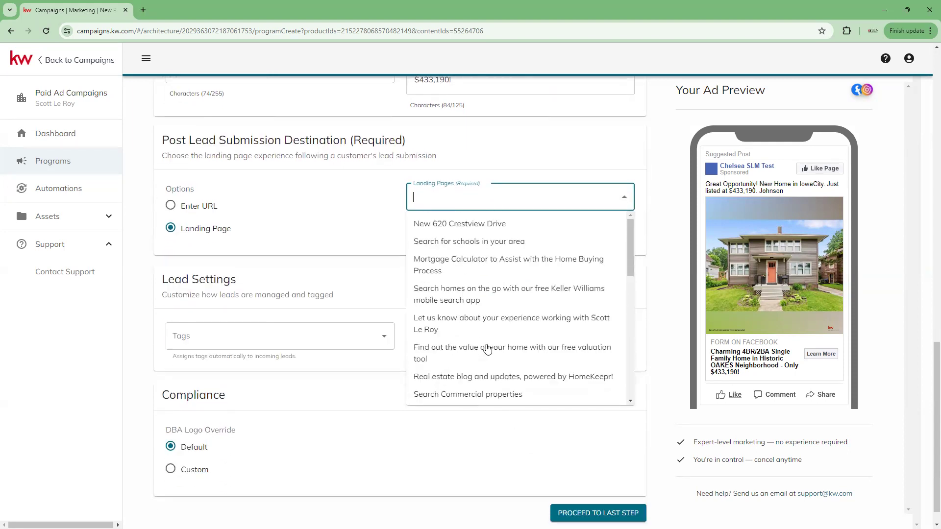
{"action": "scroll", "coordinate": [445, 338], "scroll_direction": "up", "scroll_amount": 1}
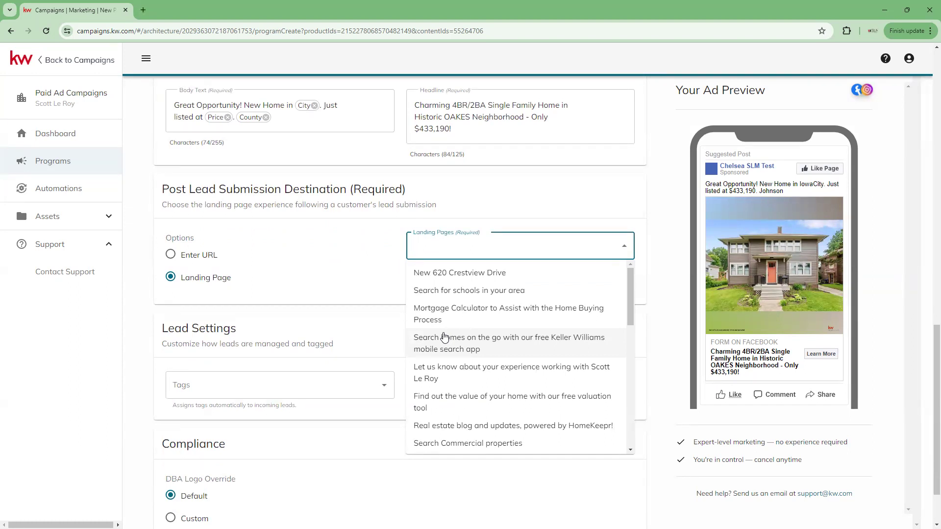
{"action": "scroll", "coordinate": [470, 387], "scroll_direction": "down", "scroll_amount": 5}
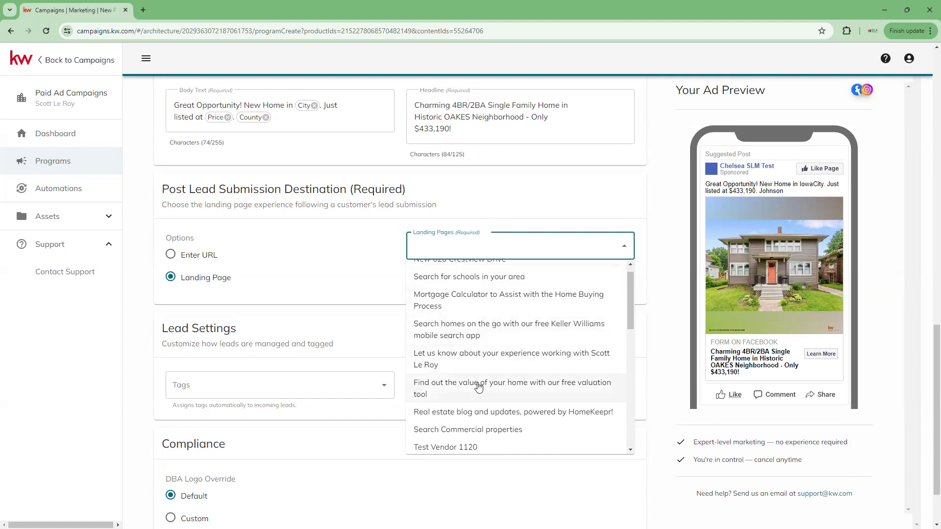
{"action": "scroll", "coordinate": [482, 406], "scroll_direction": "down", "scroll_amount": 4}
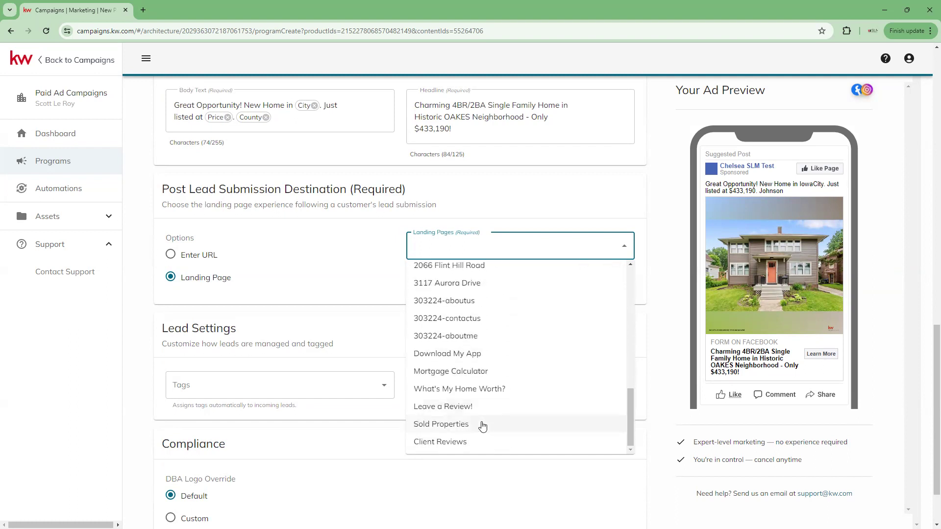
{"action": "scroll", "coordinate": [483, 425], "scroll_direction": "up", "scroll_amount": 10}
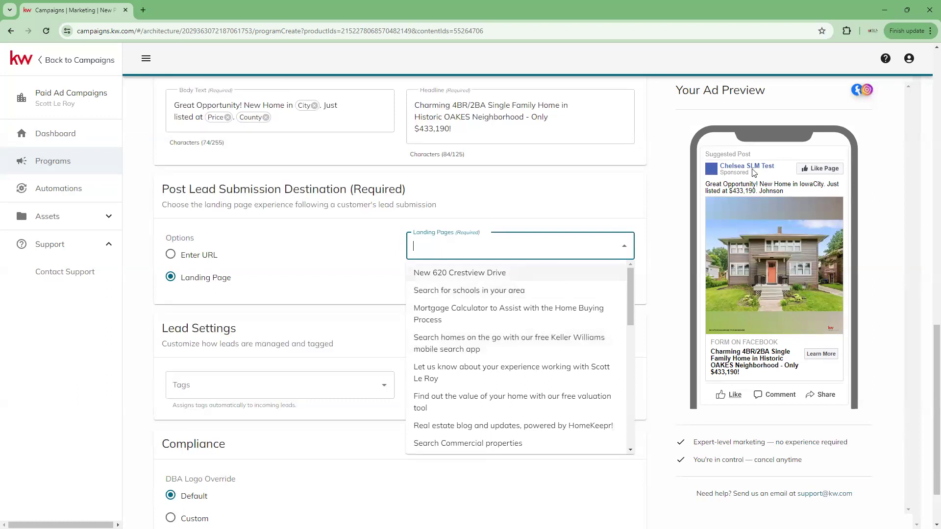
{"action": "left_click", "coordinate": [438, 275]}
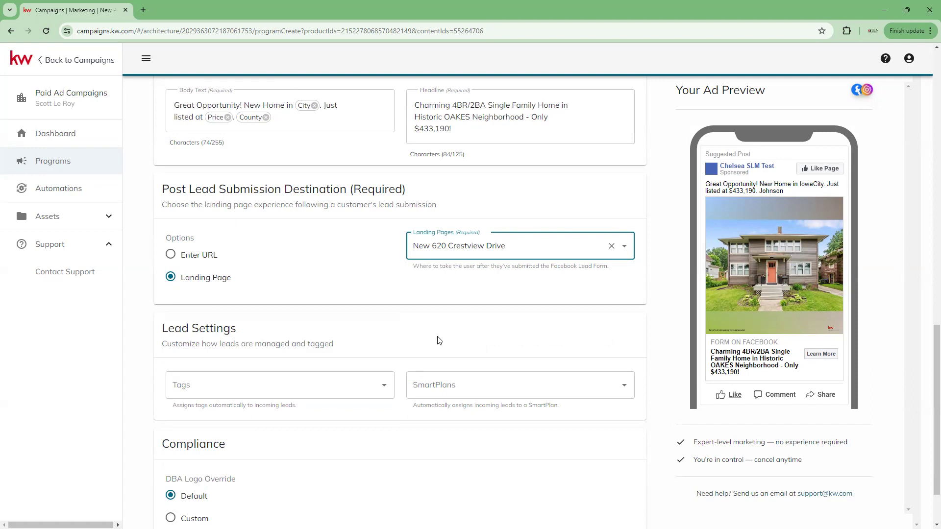
{"action": "left_click", "coordinate": [465, 299]}
{"action": "scroll", "coordinate": [420, 294], "scroll_direction": "down", "scroll_amount": 2}
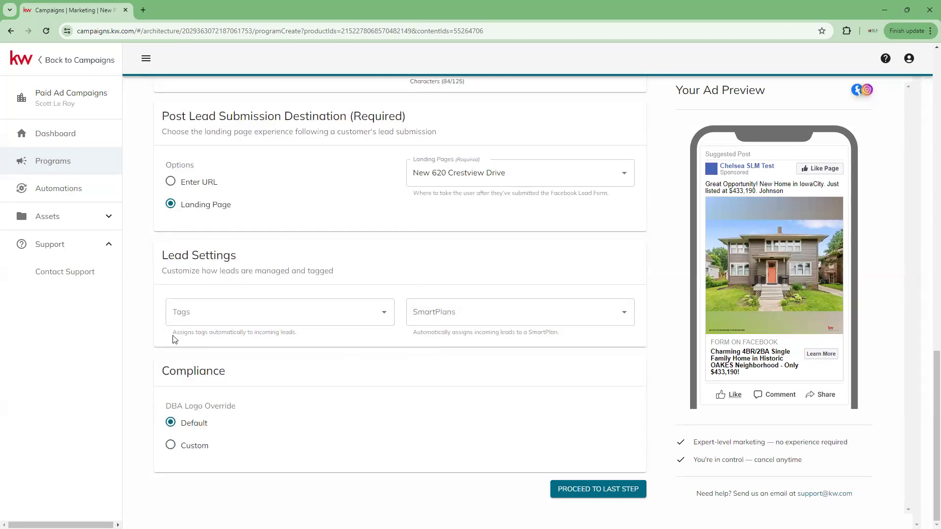
Tag incoming leads with the existing Buyer tag plus a newly created surname tag.
{"action": "left_click", "coordinate": [379, 316]}
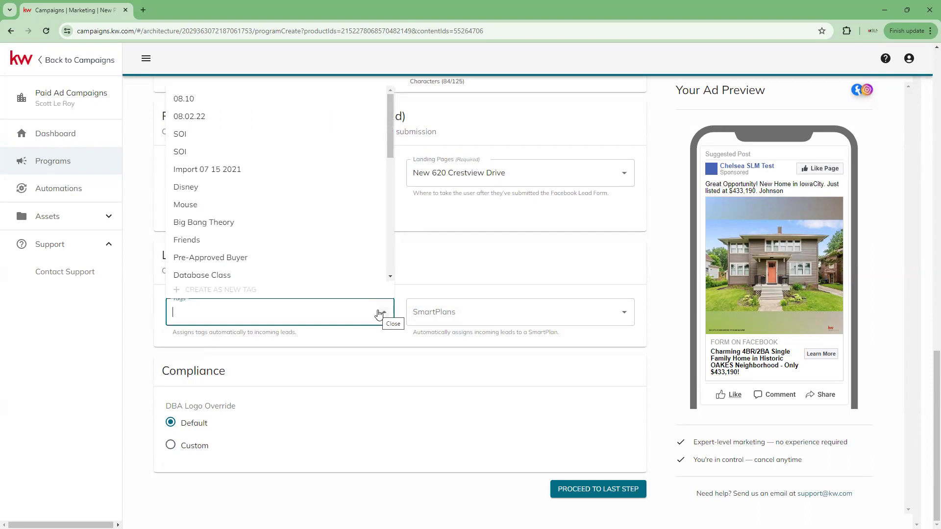
{"action": "type", "text": "buyer"}
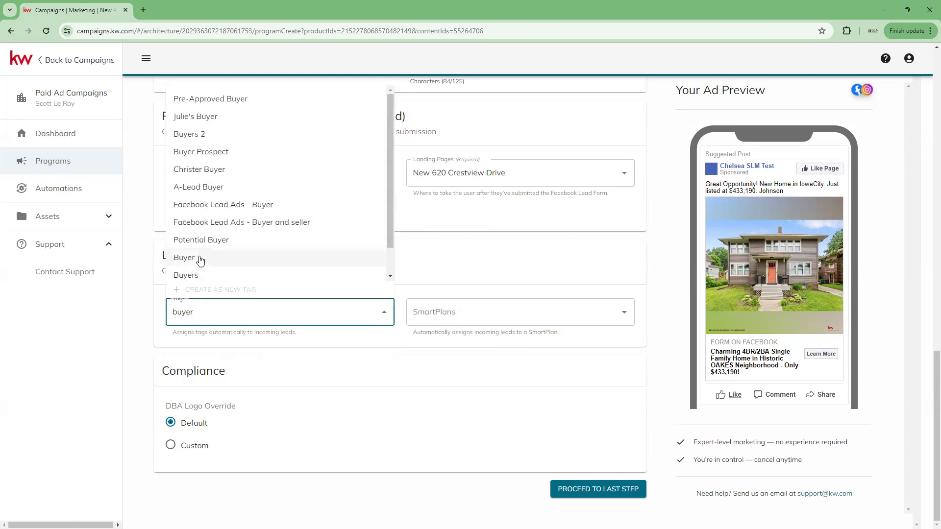
{"action": "left_click", "coordinate": [200, 260]}
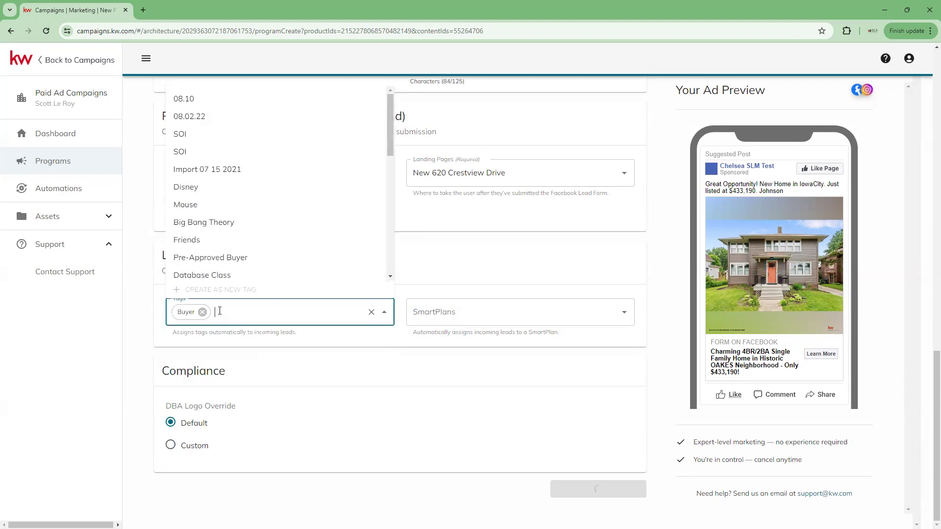
{"action": "left_click", "coordinate": [233, 327]}
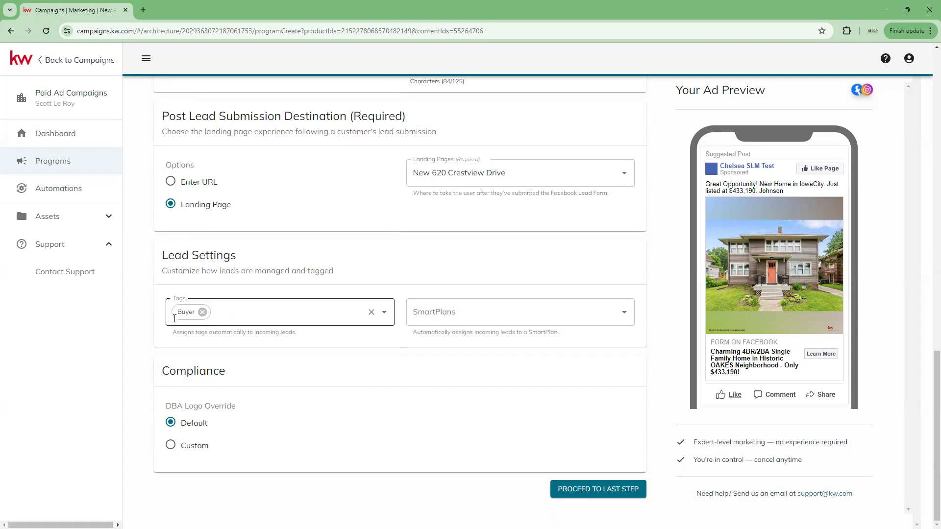
{"action": "left_click", "coordinate": [259, 319]}
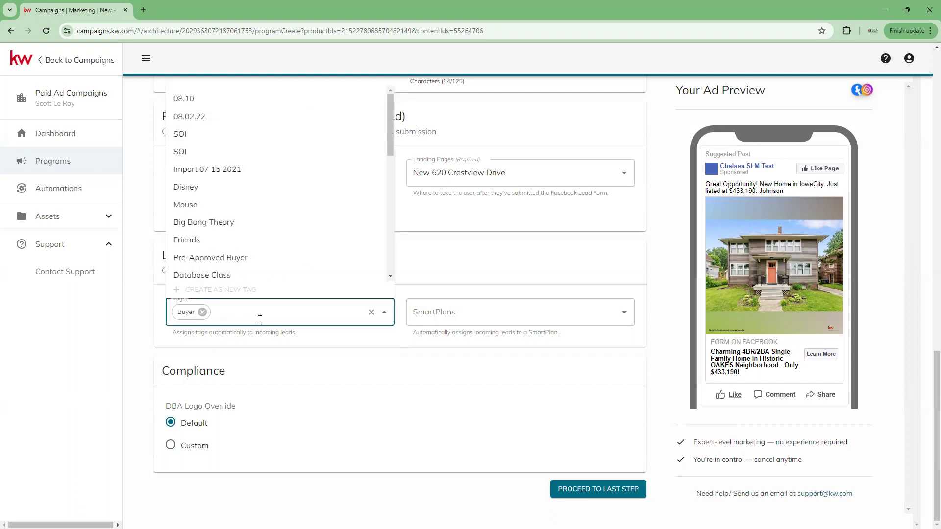
{"action": "type", "text": "johnson"}
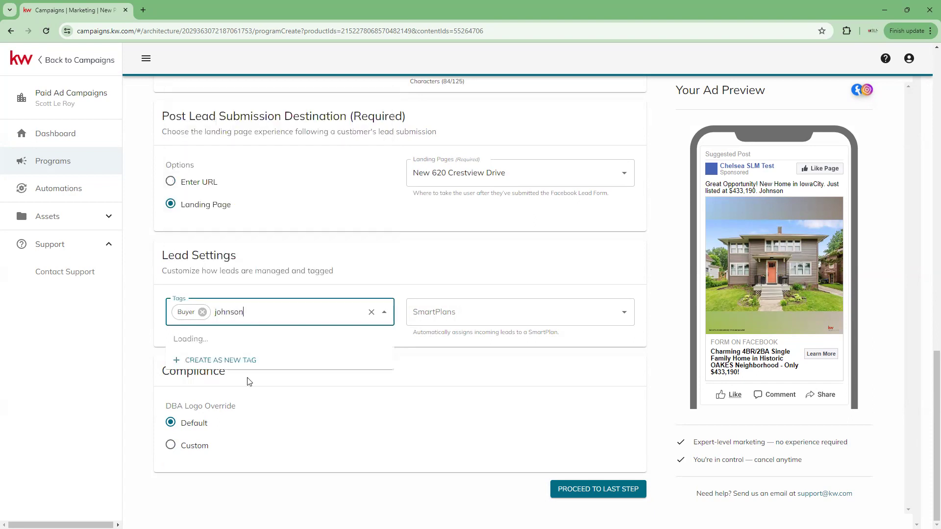
{"action": "left_click", "coordinate": [242, 361]}
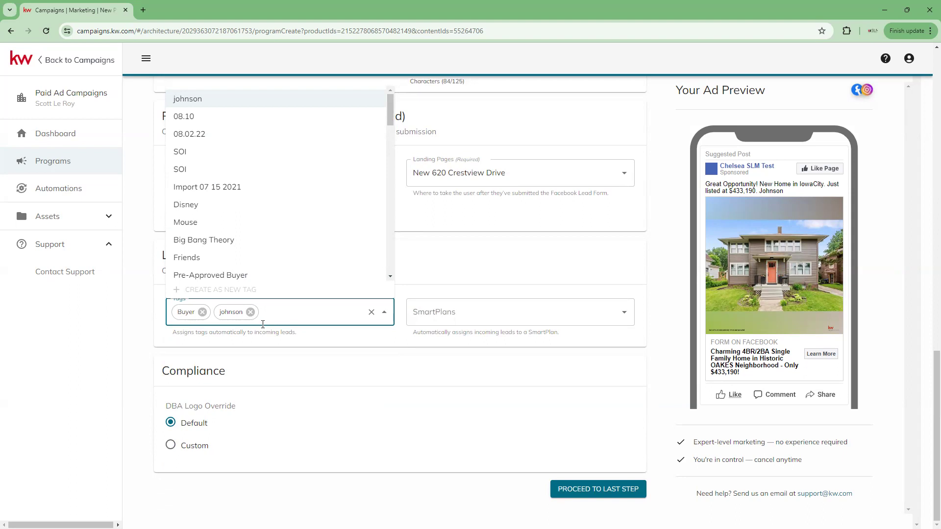
{"action": "left_click", "coordinate": [514, 284]}
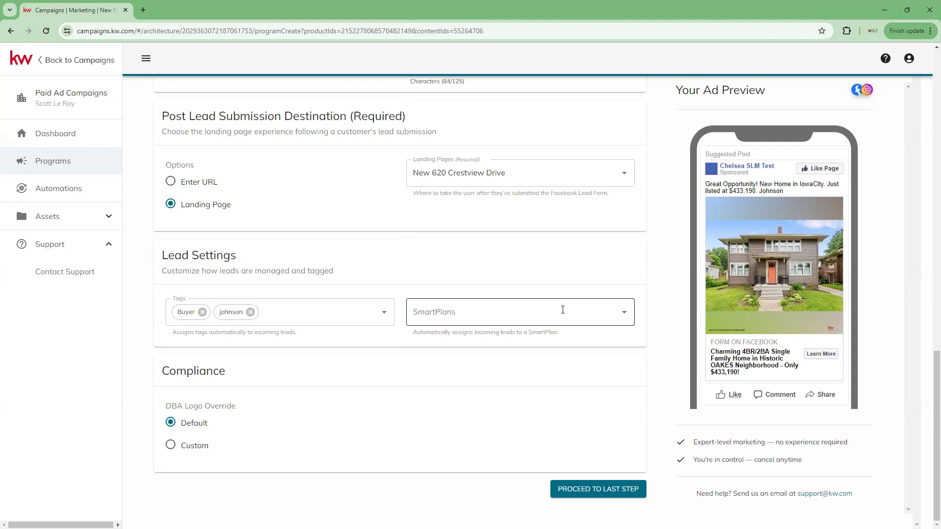
Assign the 'My 8x8 New Contact Engagement' SmartPlan to incoming leads.
{"action": "left_click", "coordinate": [625, 315]}
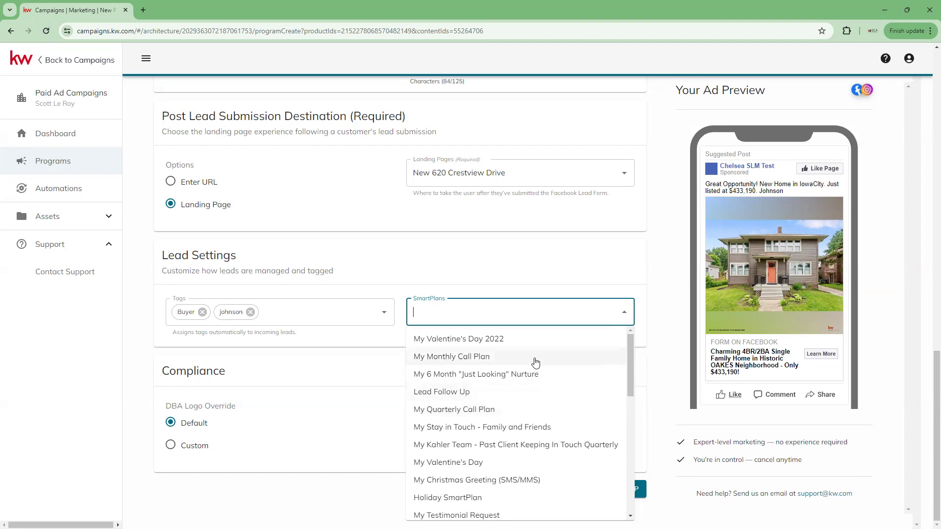
{"action": "scroll", "coordinate": [515, 439], "scroll_direction": "down", "scroll_amount": 4}
{"action": "scroll", "coordinate": [513, 444], "scroll_direction": "down", "scroll_amount": 3}
{"action": "scroll", "coordinate": [514, 444], "scroll_direction": "up", "scroll_amount": 1}
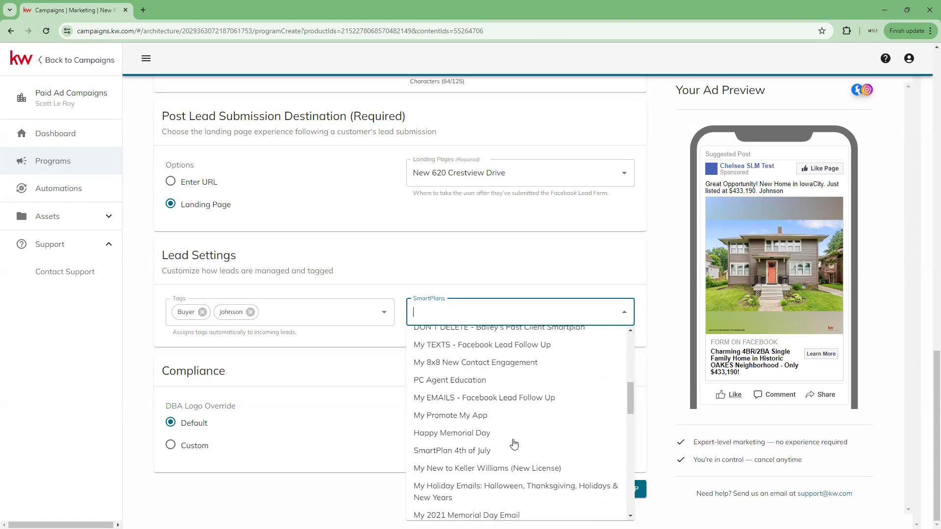
{"action": "left_click", "coordinate": [484, 369]}
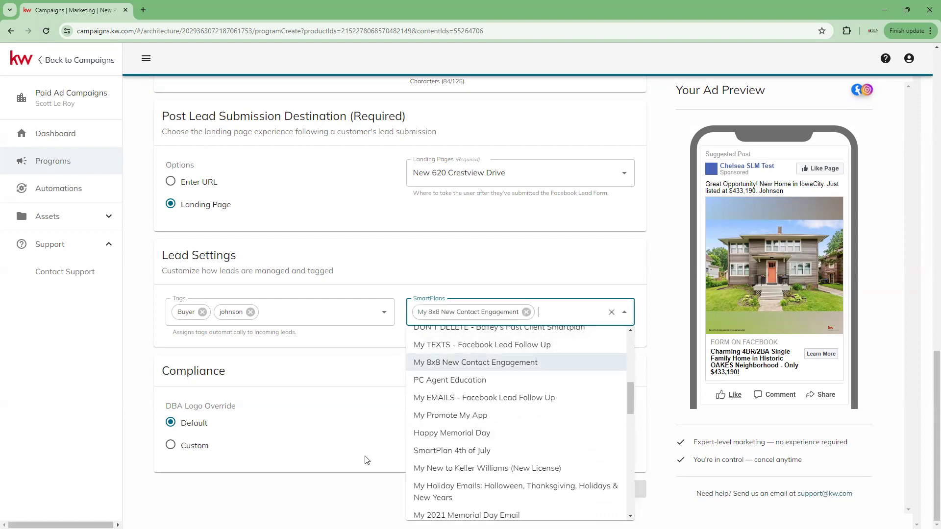
{"action": "left_click", "coordinate": [467, 268]}
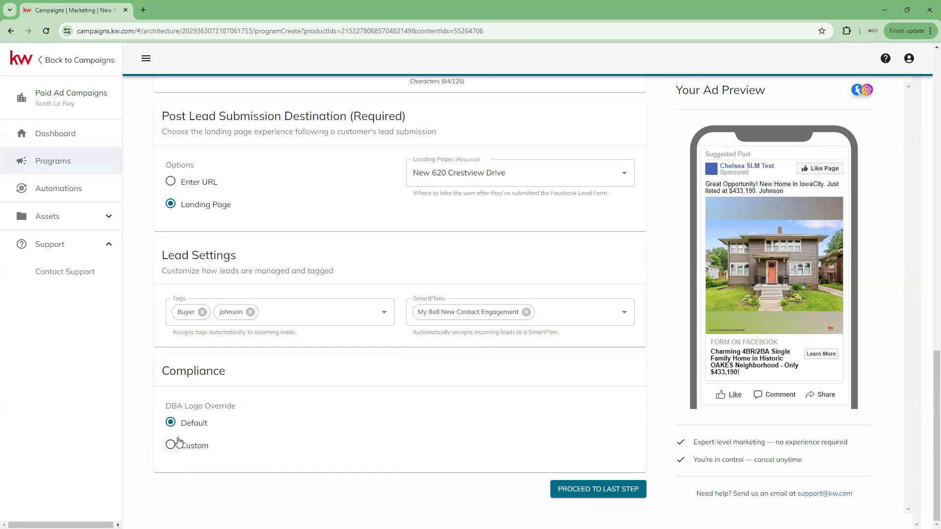
{"action": "left_click", "coordinate": [171, 445]}
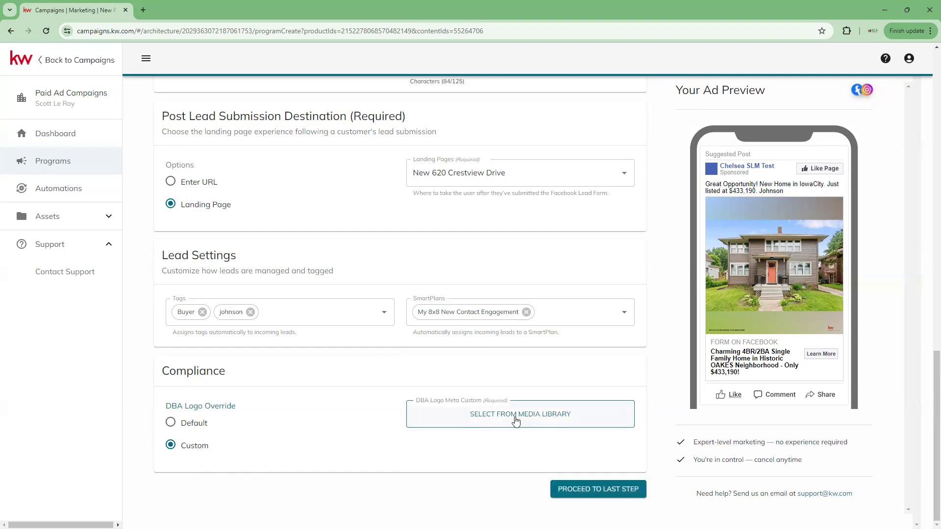
{"action": "scroll", "coordinate": [386, 410], "scroll_direction": "up", "scroll_amount": 1}
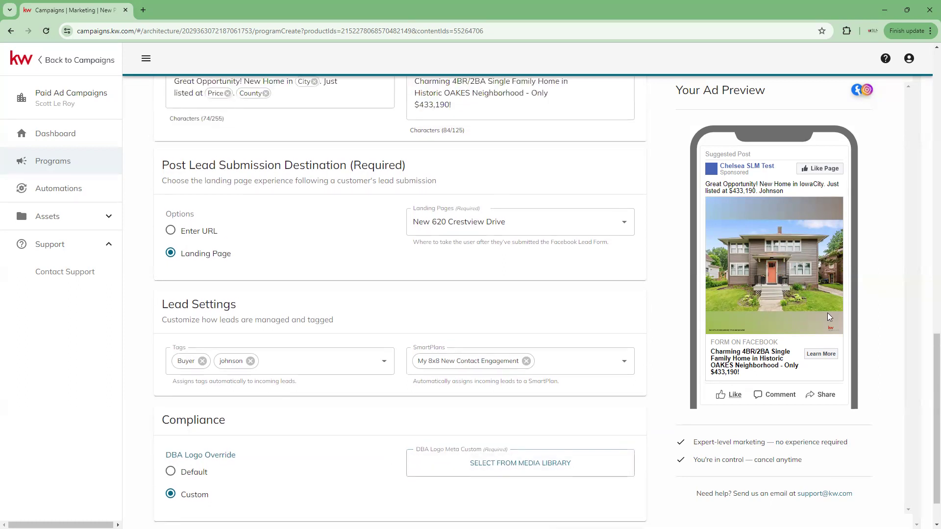
{"action": "scroll", "coordinate": [371, 361], "scroll_direction": "down", "scroll_amount": 1}
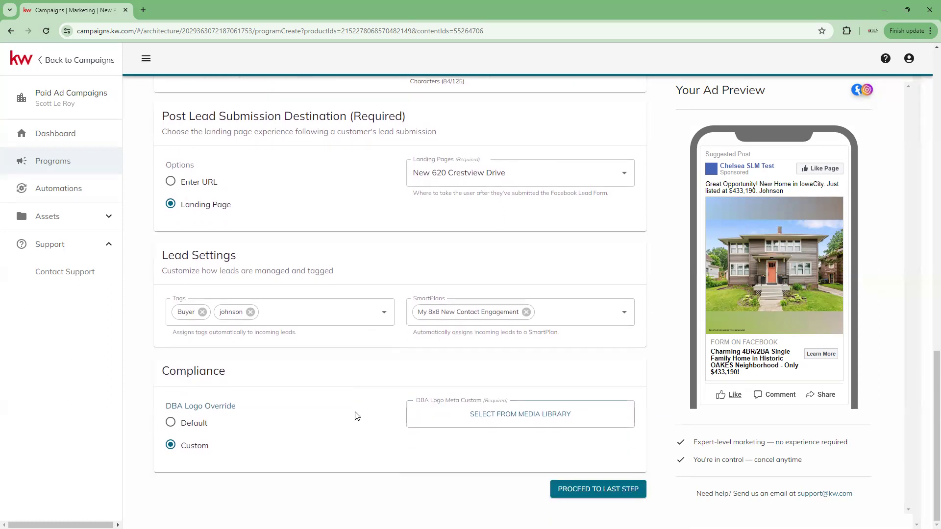
{"action": "left_click", "coordinate": [171, 424]}
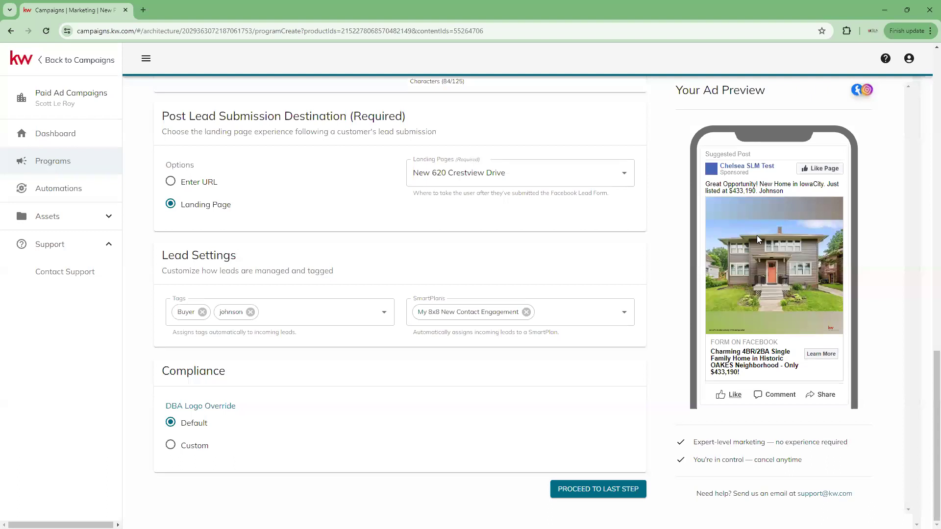
On the last step, run the ad from 04/11/2024 to 04/14/2024, making daily spend $12.50.
{"action": "left_click", "coordinate": [573, 490]}
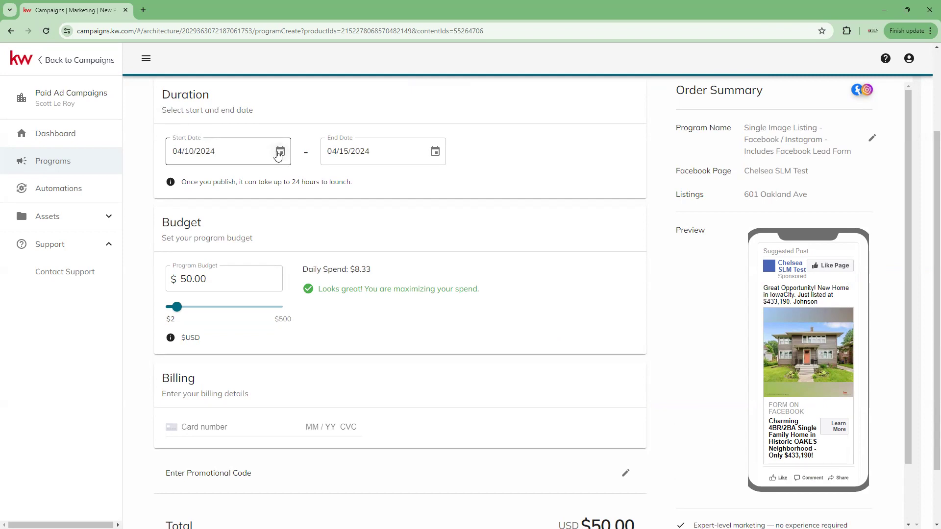
{"action": "left_click", "coordinate": [278, 153]}
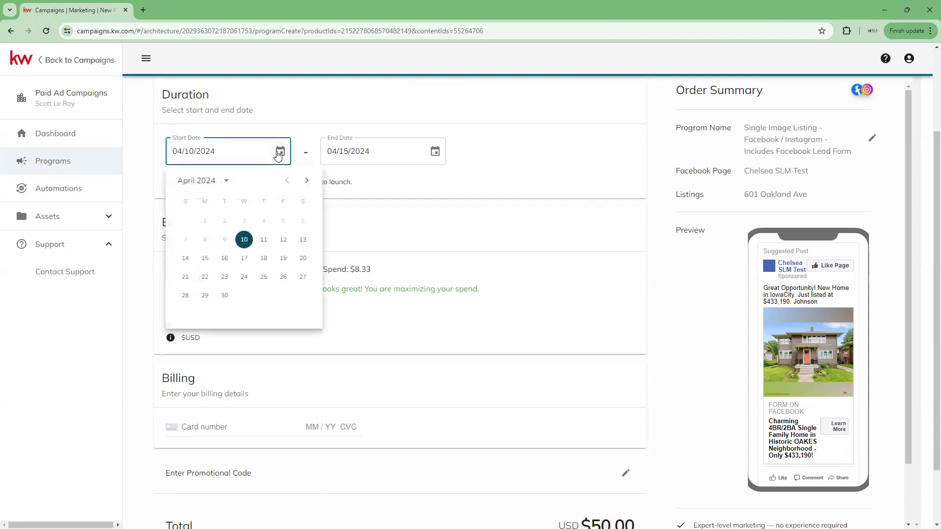
{"action": "left_click", "coordinate": [260, 242]}
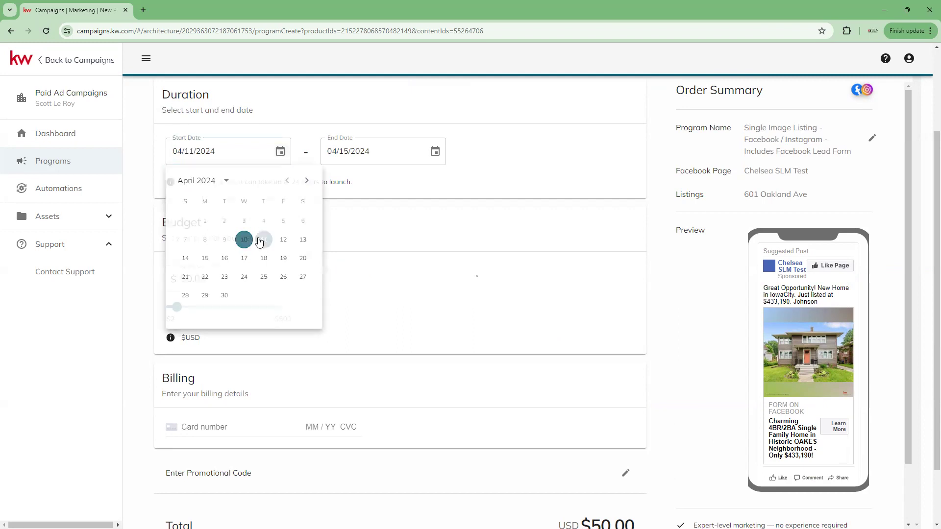
{"action": "left_click", "coordinate": [371, 153]}
{"action": "left_click", "coordinate": [435, 152]}
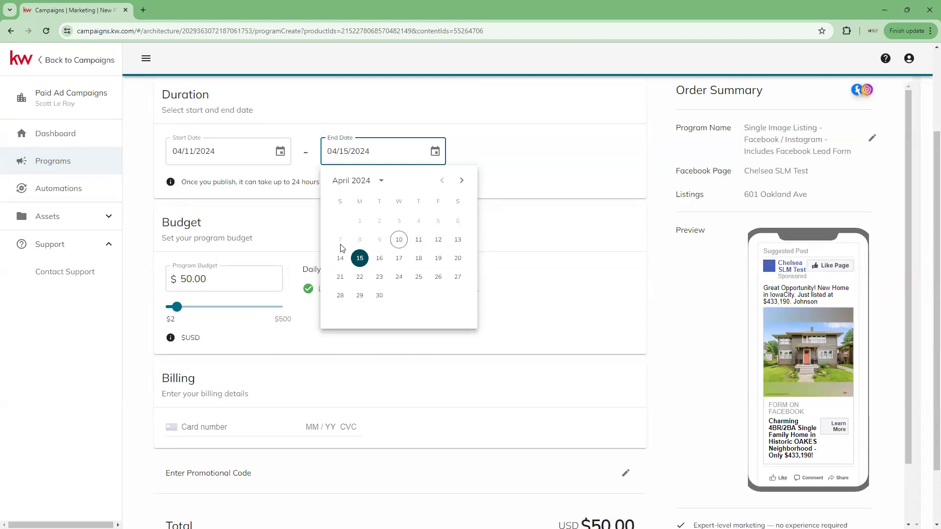
{"action": "left_click", "coordinate": [341, 260]}
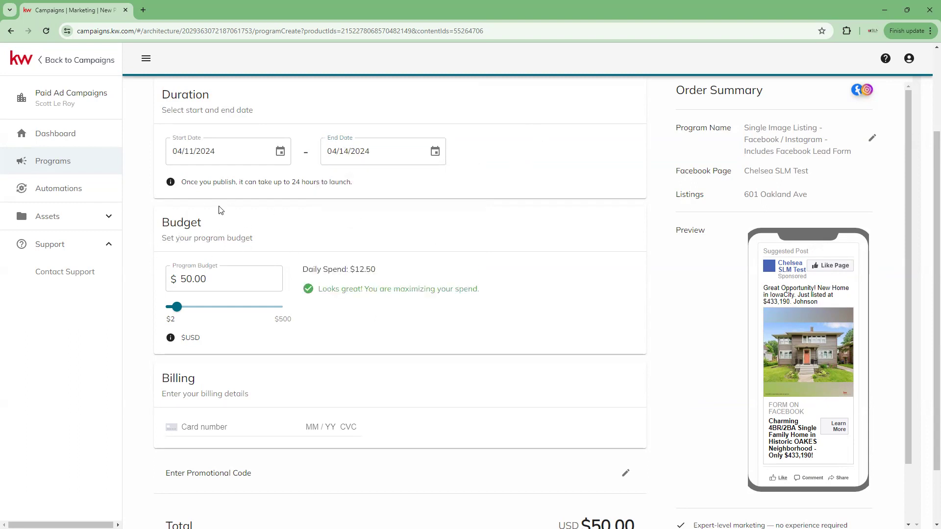
Enter 20.00 as the program budget, dropping daily spend to $5.00.
{"action": "double_click", "coordinate": [191, 276]}
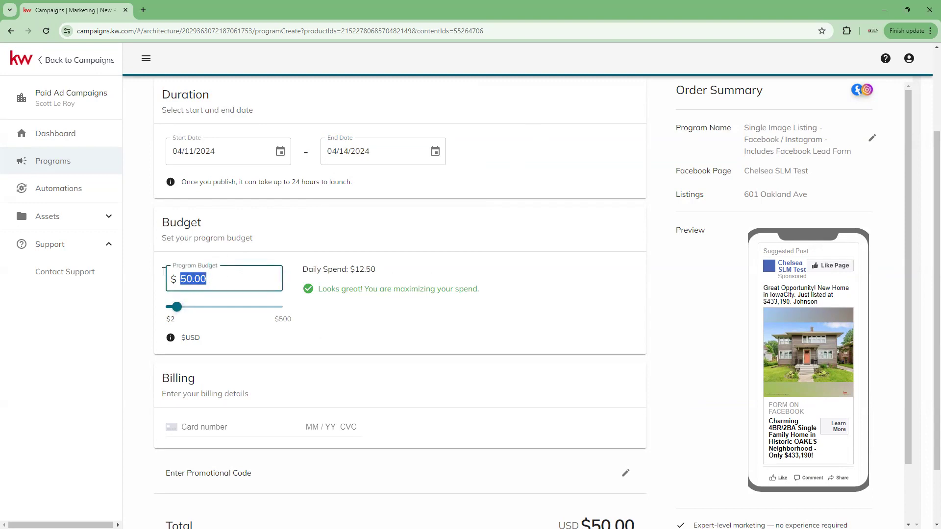
{"action": "left_click_drag", "start_coordinate": [177, 307], "coordinate": [153, 316]}
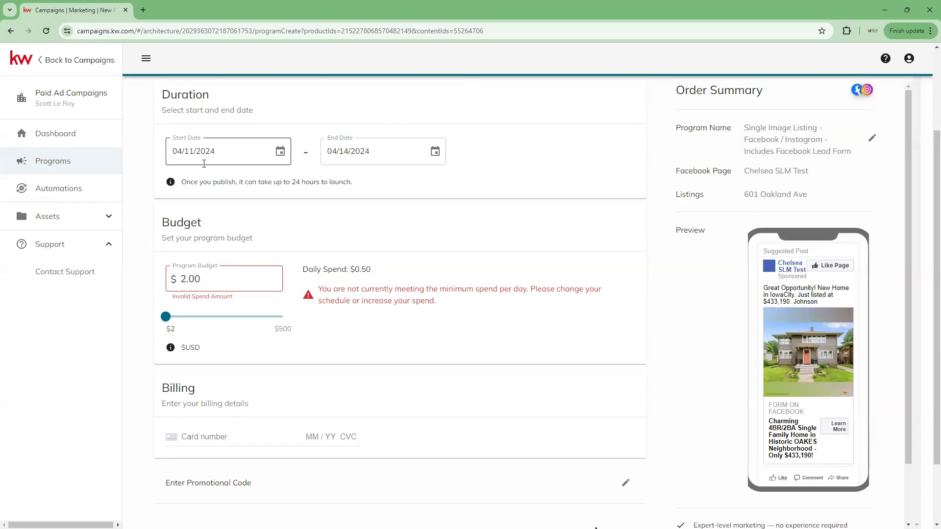
{"action": "left_click", "coordinate": [170, 317]}
{"action": "left_click_drag", "start_coordinate": [170, 318], "coordinate": [173, 317]}
{"action": "left_click", "coordinate": [189, 275]}
{"action": "key", "text": "BackSpace"}
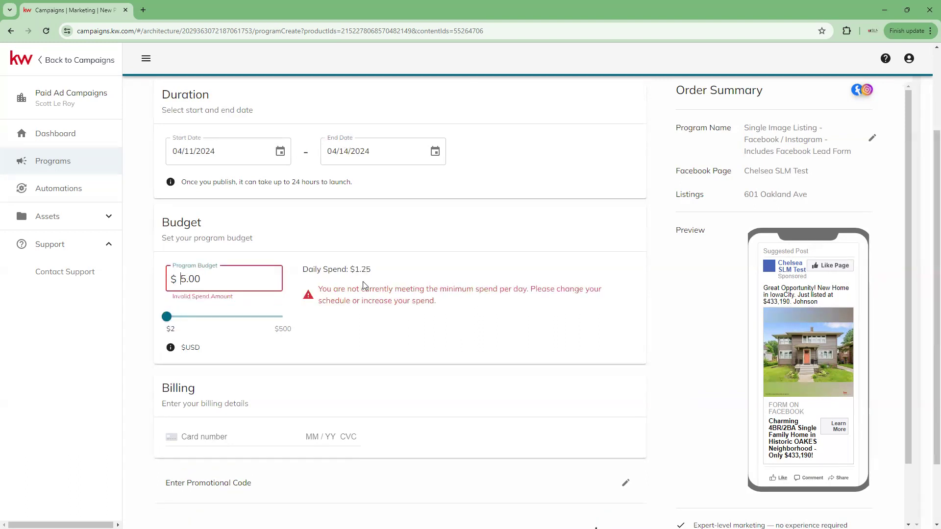
{"action": "type", "text": "0"}
{"action": "type", "text": "20"}
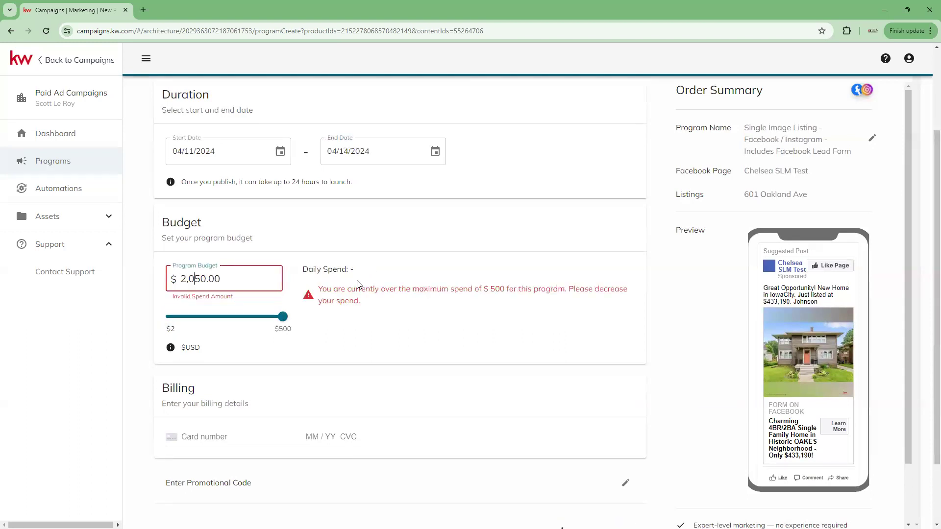
{"action": "key", "text": "Delete"}
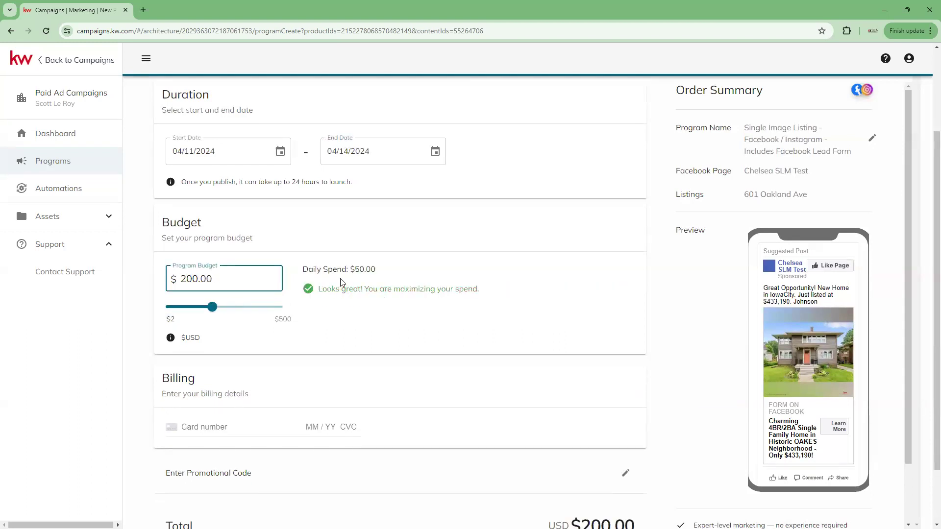
{"action": "key", "text": "Delete"}
{"action": "left_click", "coordinate": [425, 314]}
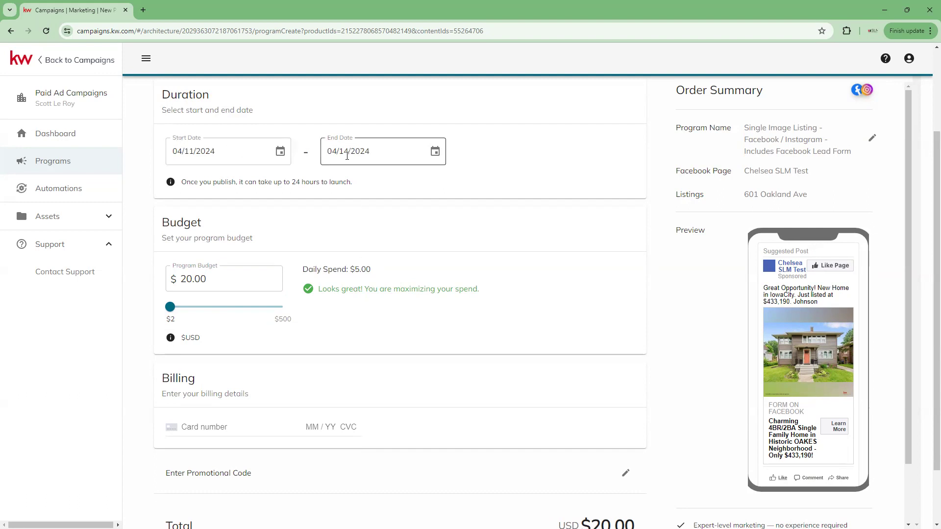
{"action": "scroll", "coordinate": [371, 323], "scroll_direction": "down", "scroll_amount": 2}
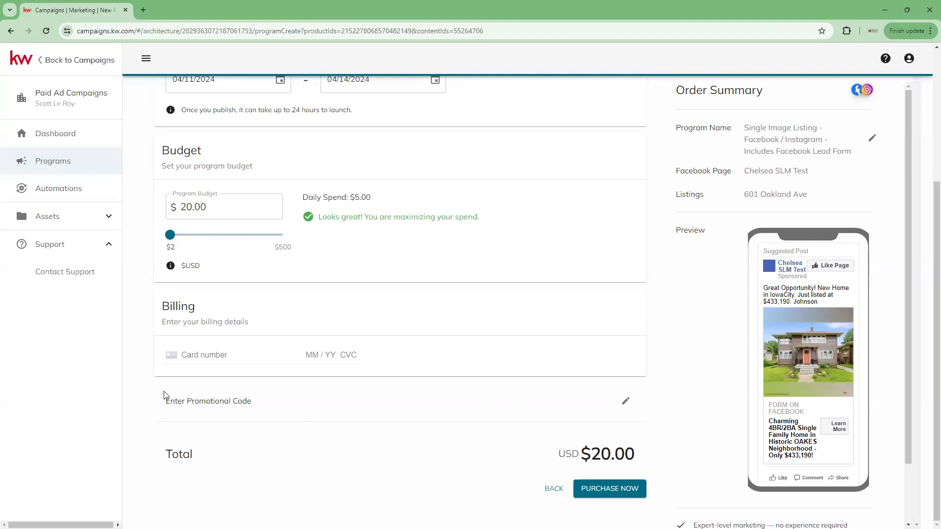
Attempt the purchase, which is rejected for lacking a valid card number.
{"action": "left_click", "coordinate": [606, 490]}
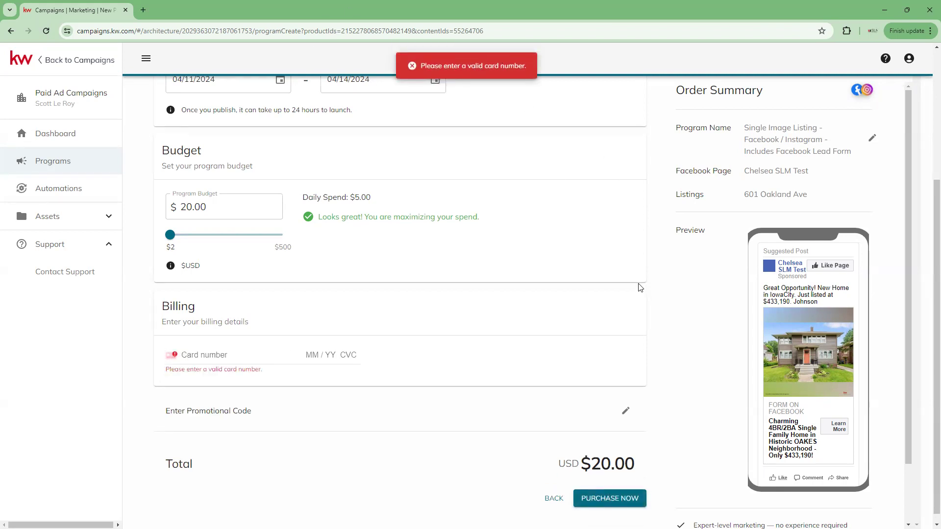
{"action": "scroll", "coordinate": [645, 324], "scroll_direction": "up", "scroll_amount": 5}
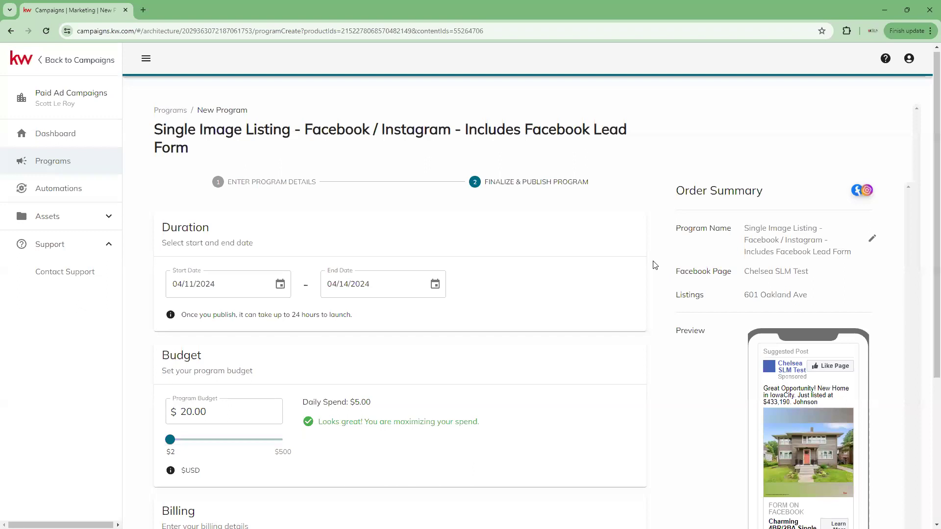
Leave the unpublished program setup for the Programs list, prompting the discard-changes confirmation.
{"action": "left_click", "coordinate": [37, 163]}
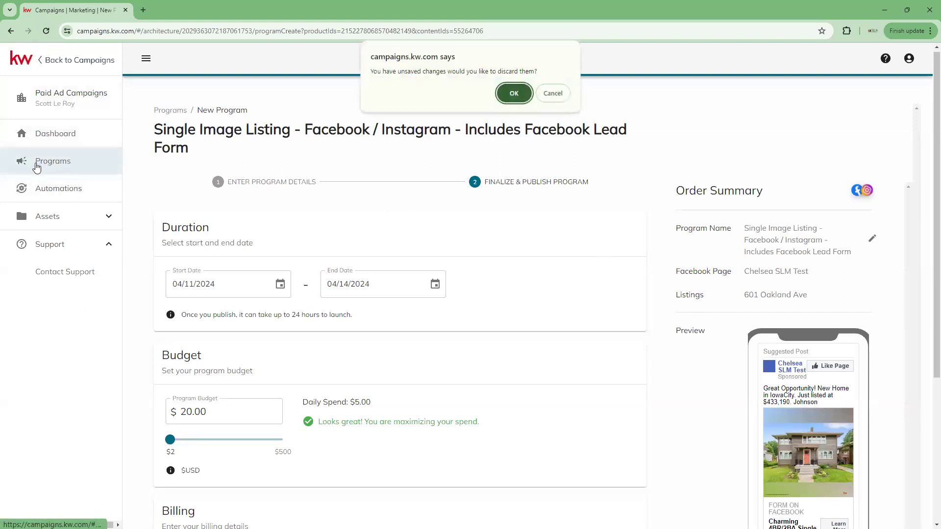
Confirm discarding the unsaved program, leaving the Programs list empty.
{"action": "left_click", "coordinate": [514, 93]}
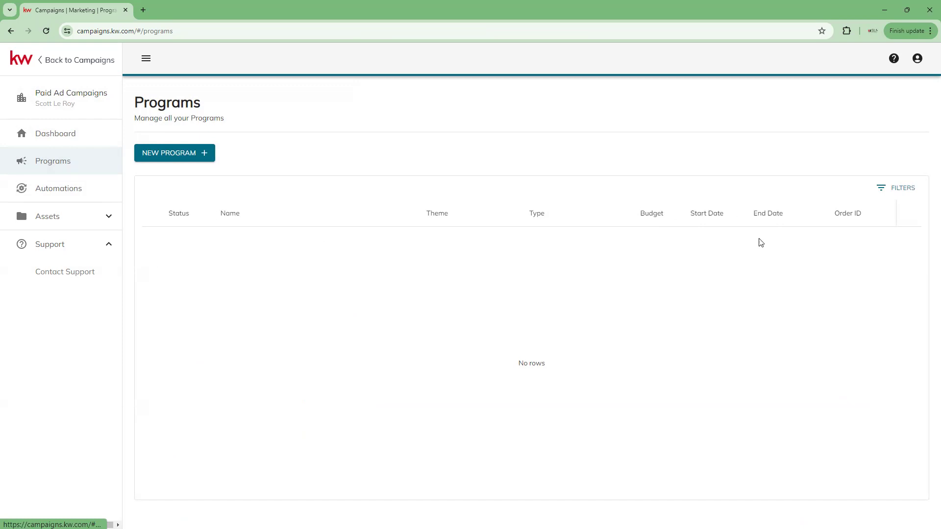
Check the Leads page under Assets, which shows no leads yet.
{"action": "left_click", "coordinate": [82, 218]}
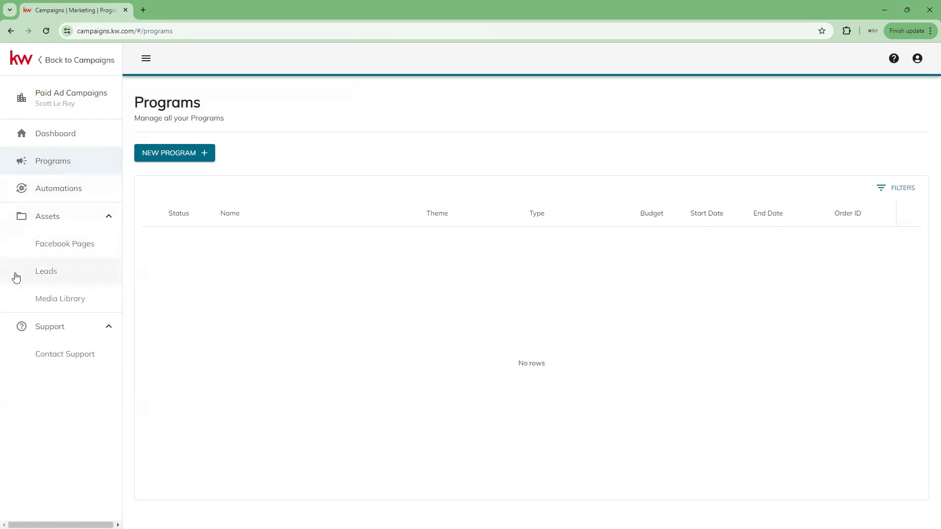
{"action": "left_click", "coordinate": [67, 273]}
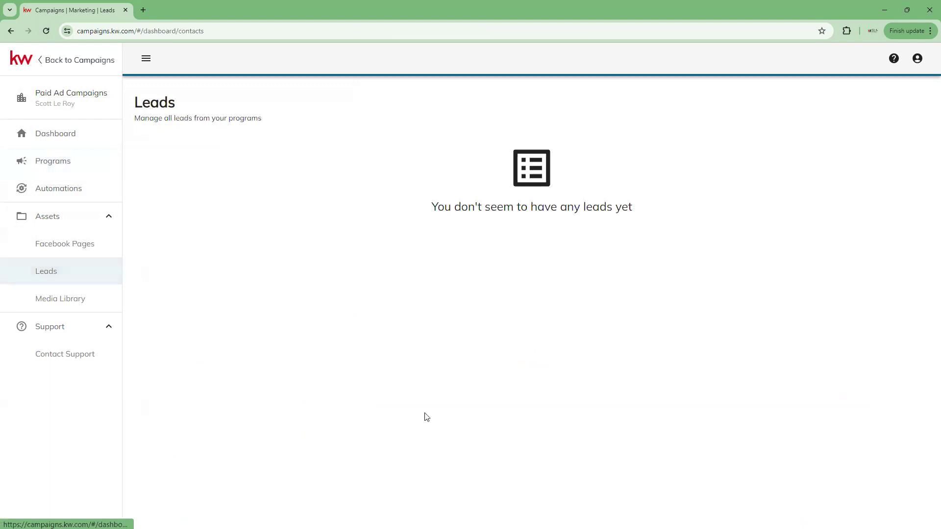